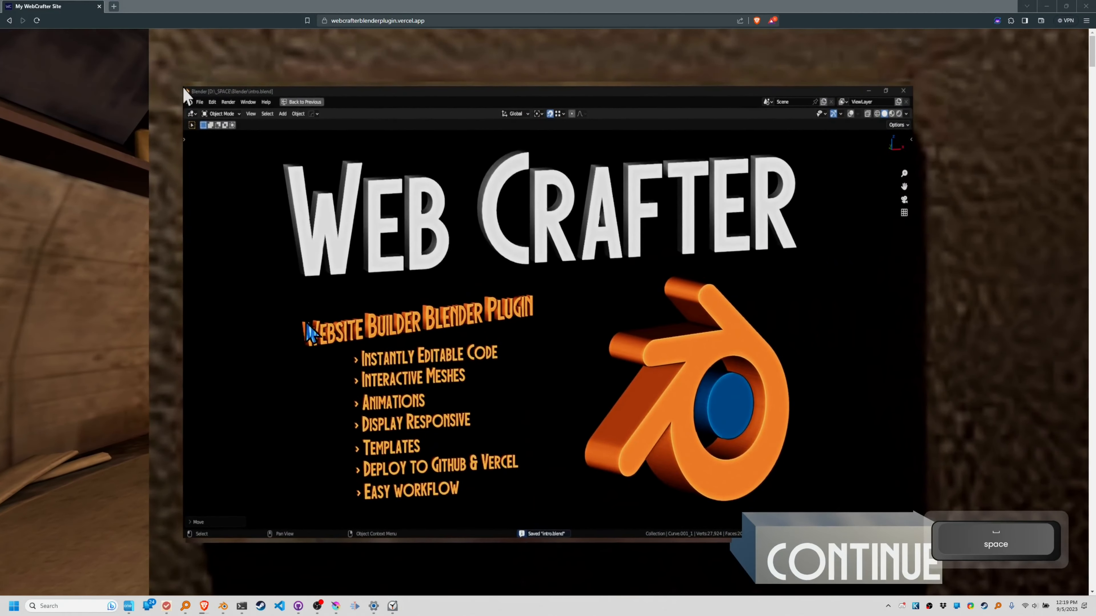
Step: Enter the WebCrafter demo site with its Continue prompt, look around the bunker room, and return to the opening screen
mouse_move(1090, 52)
mouse_down()
mouse_move(1084, 115)
mouse_move(1084, 54)
mouse_up()
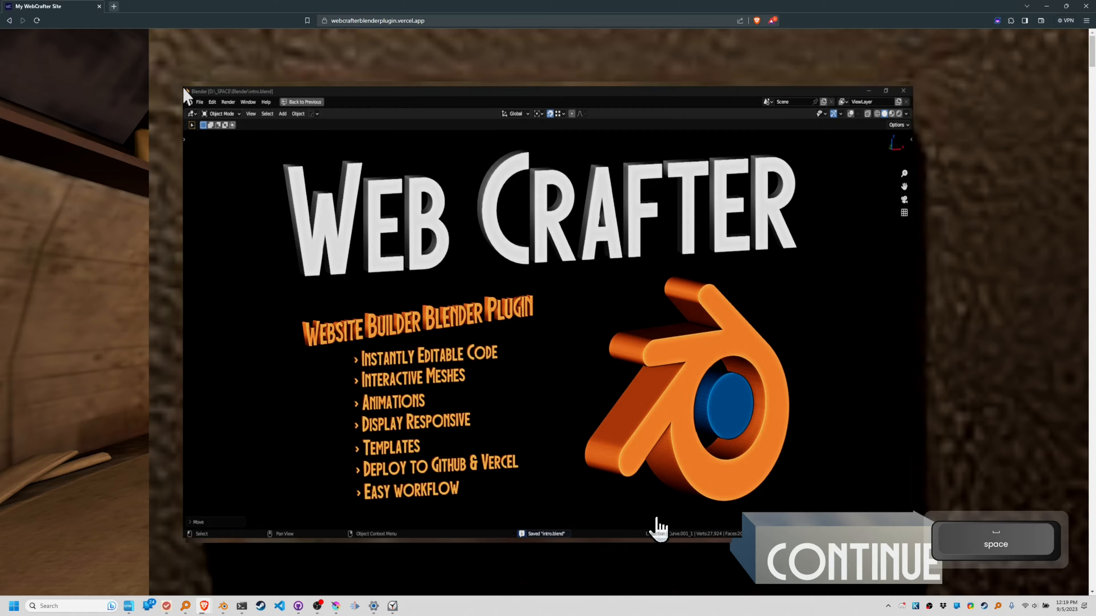
click(848, 554)
scroll(827, 534, down, 20)
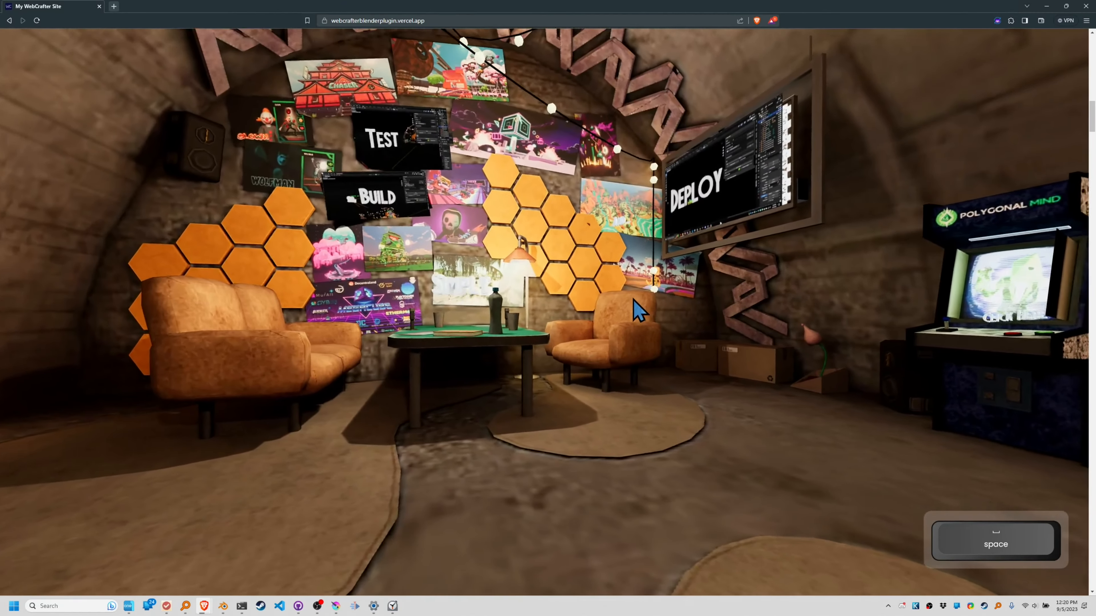
scroll(631, 309, down, 5)
scroll(631, 308, up, 15)
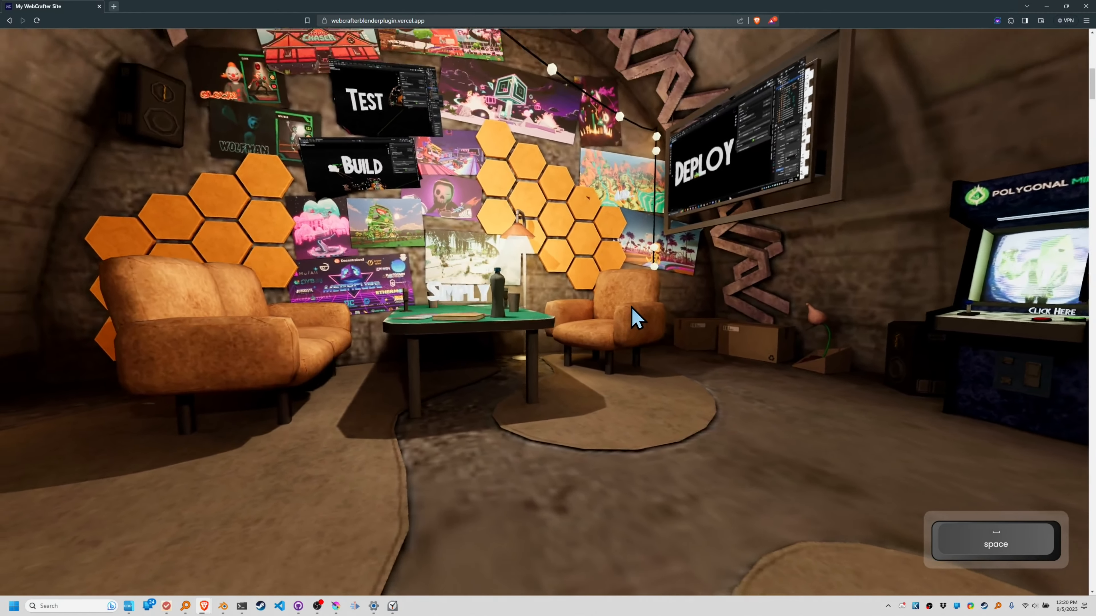
scroll(634, 317, up, 5)
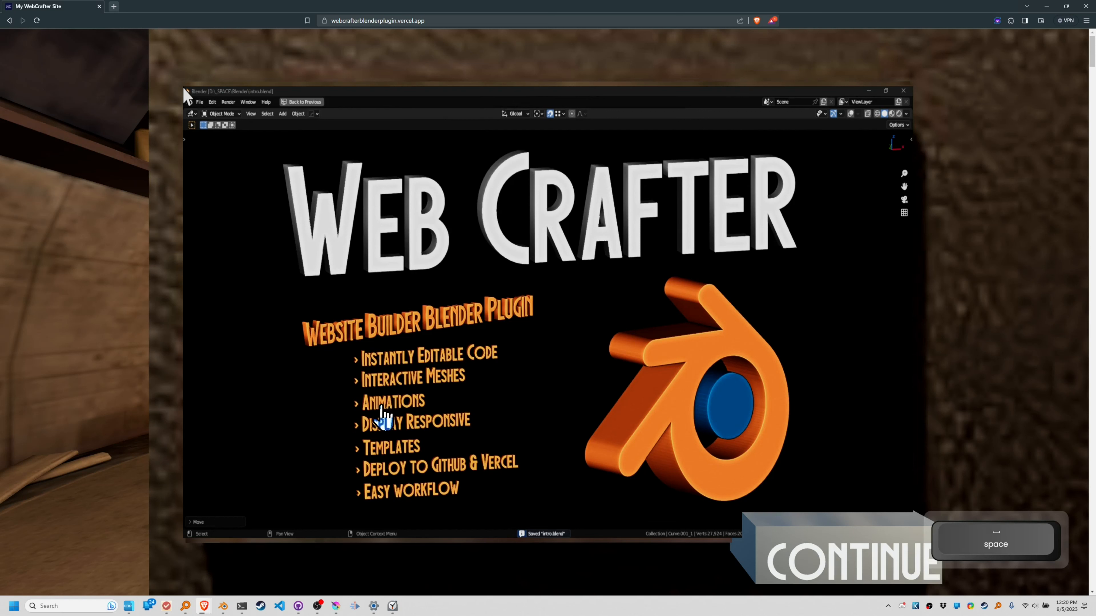
Step: Shrink the browser window to a narrow phone-like width and reload the site to check its responsive layout
drag(527, 11, 507, 107)
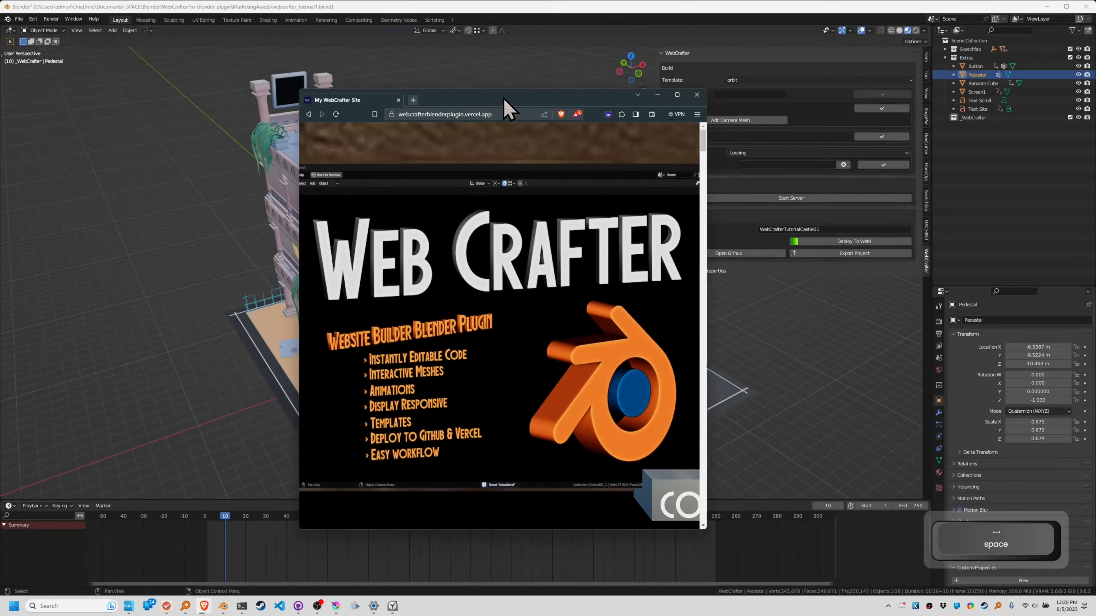
drag(716, 248, 400, 247)
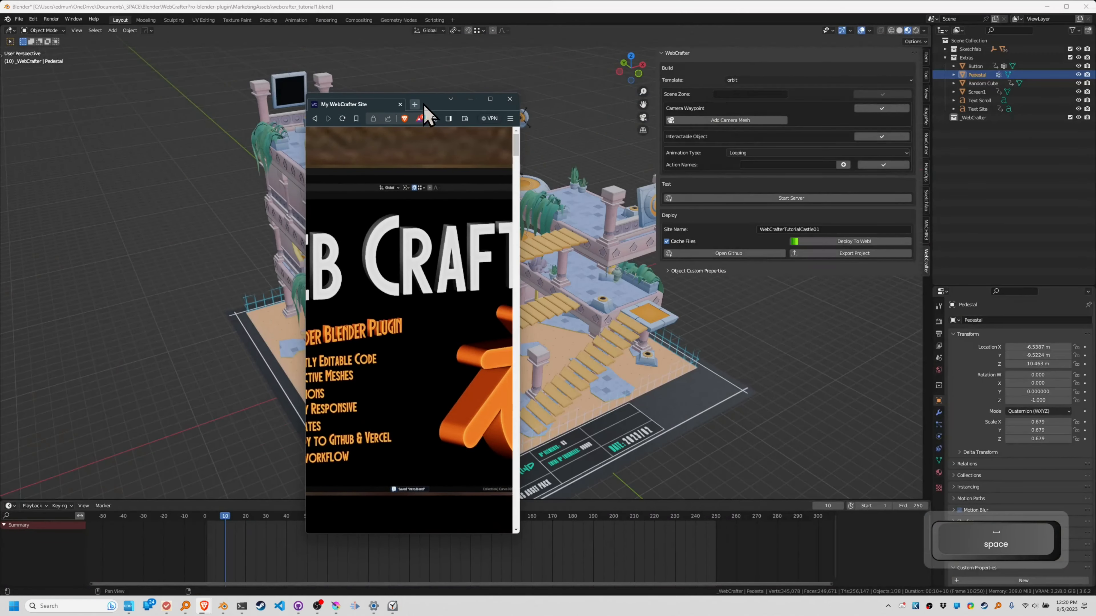
drag(424, 105, 441, 129)
key(ctrl+r)
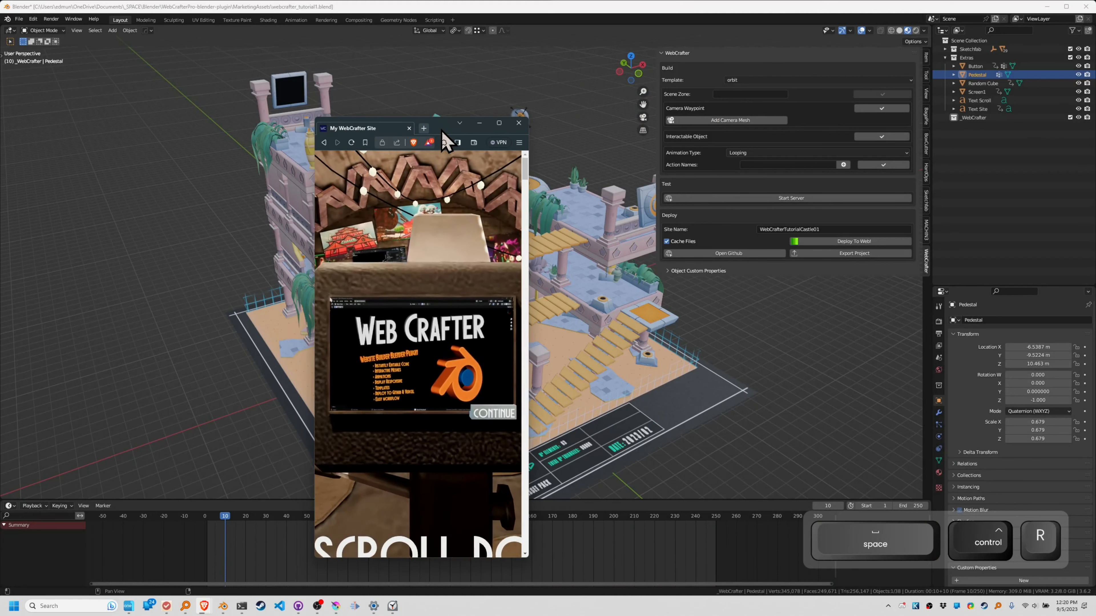
key(space)
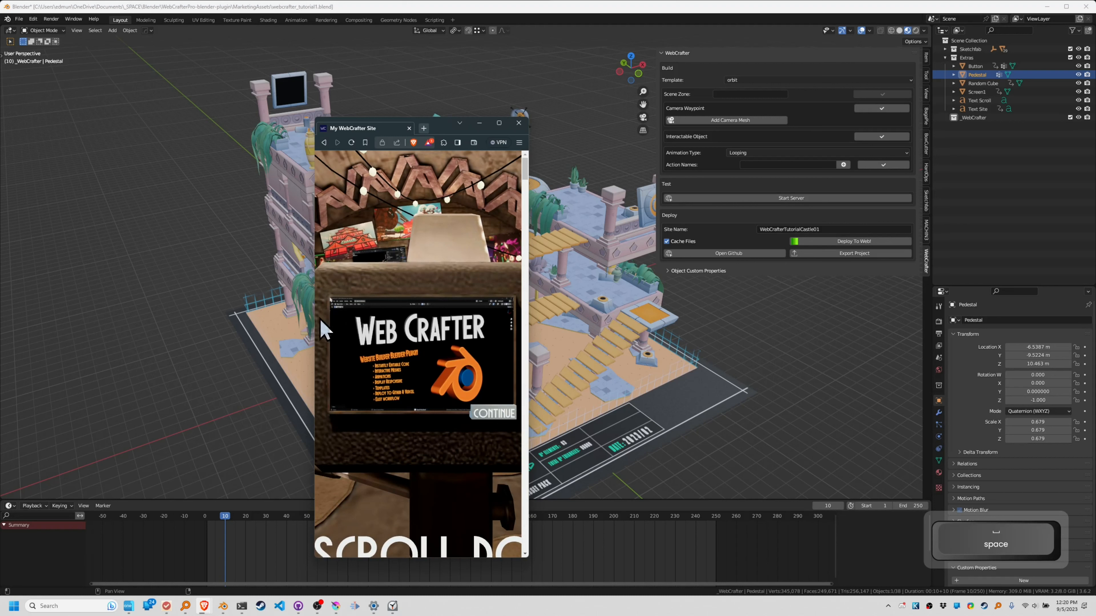
Step: Check the site's layout in a slightly wider window, then in a maximized one, reloading the page at each size
drag(315, 329, 252, 317)
key(ctrl+r)
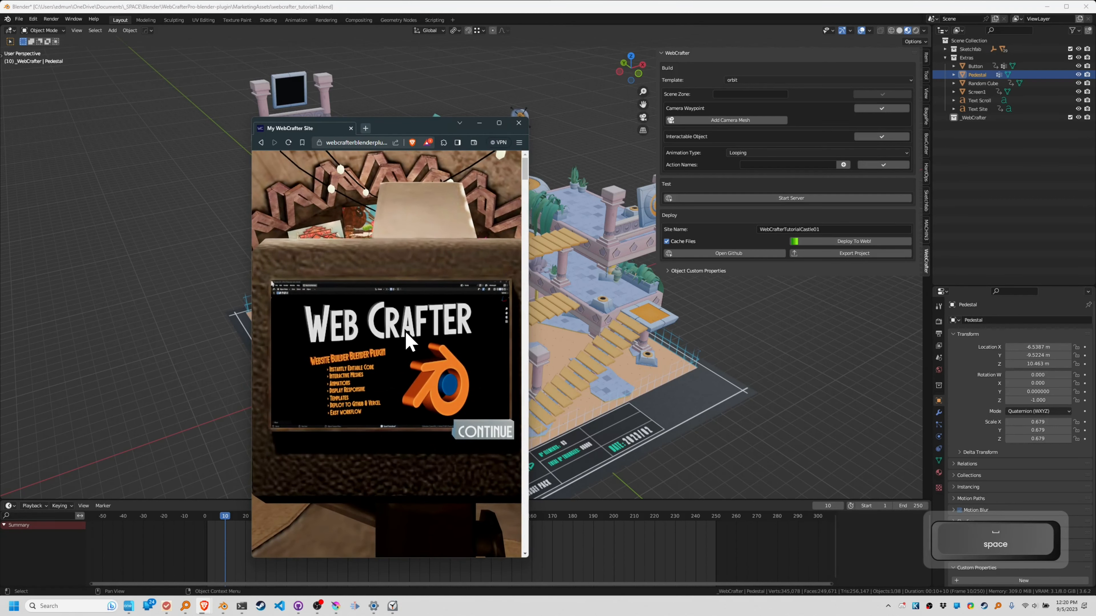
click(500, 126)
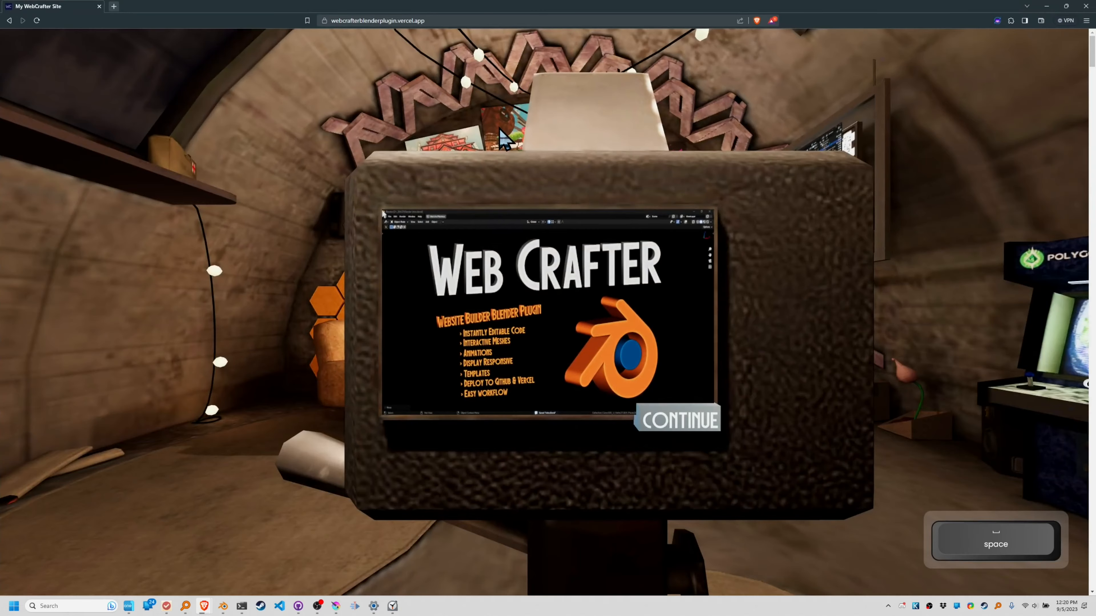
key(ctrl+r)
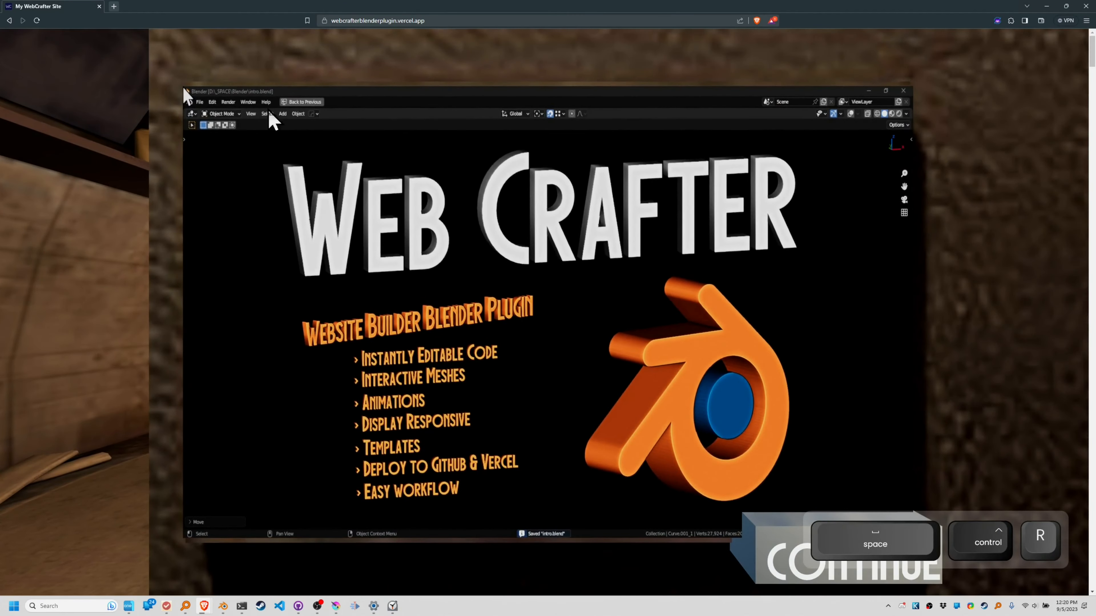
key(space)
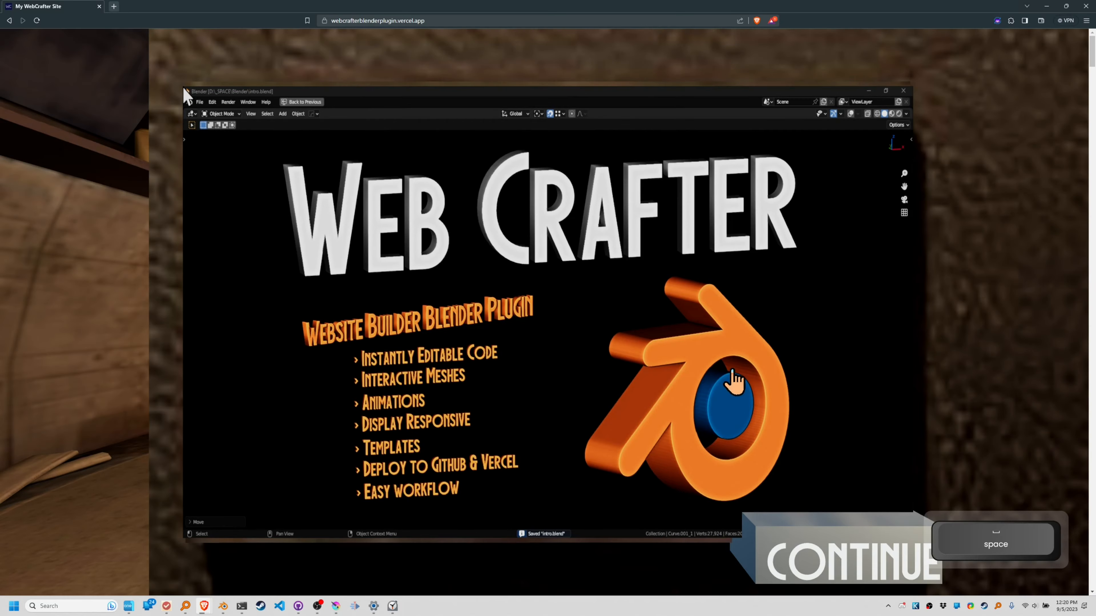
Step: Travel through the site's Build, Test and Deploy waypoints to the arcade machine and open its Discord invite
scroll(589, 417, down, 2)
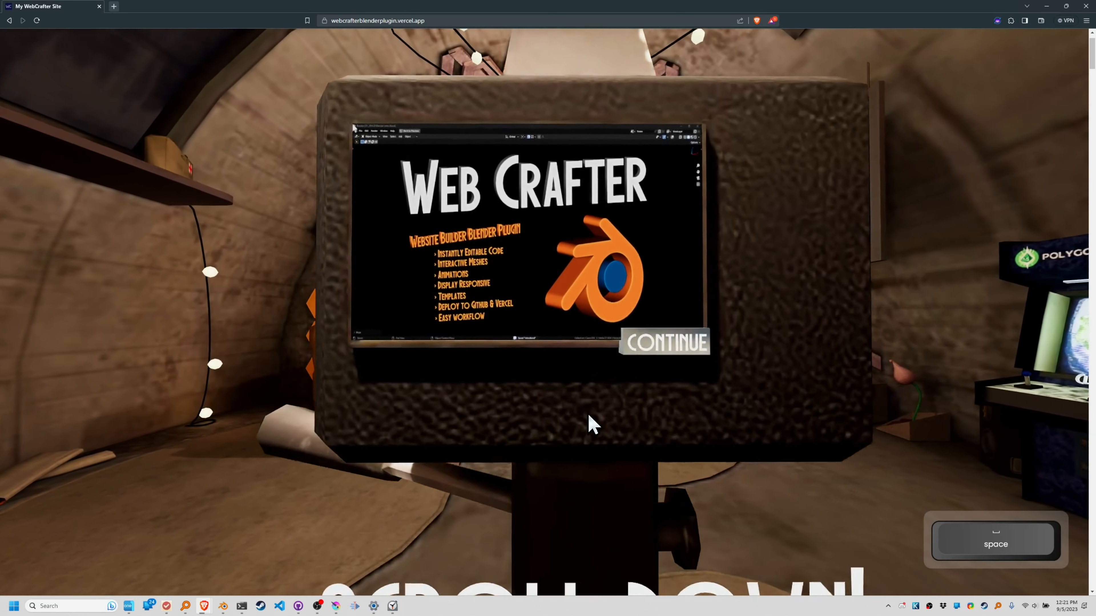
scroll(961, 333, down, 20)
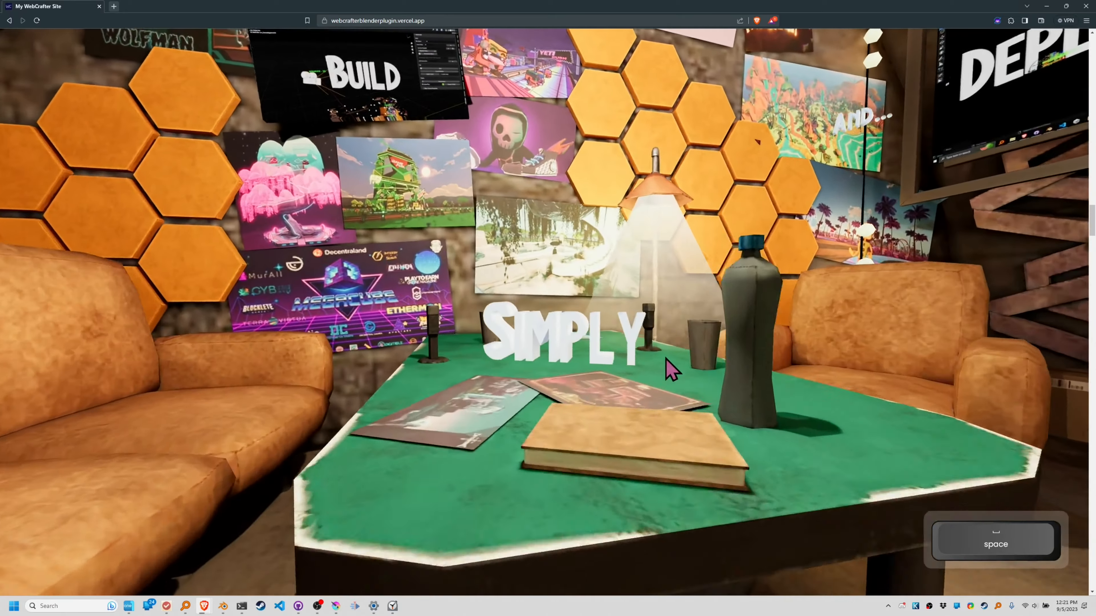
key(space)
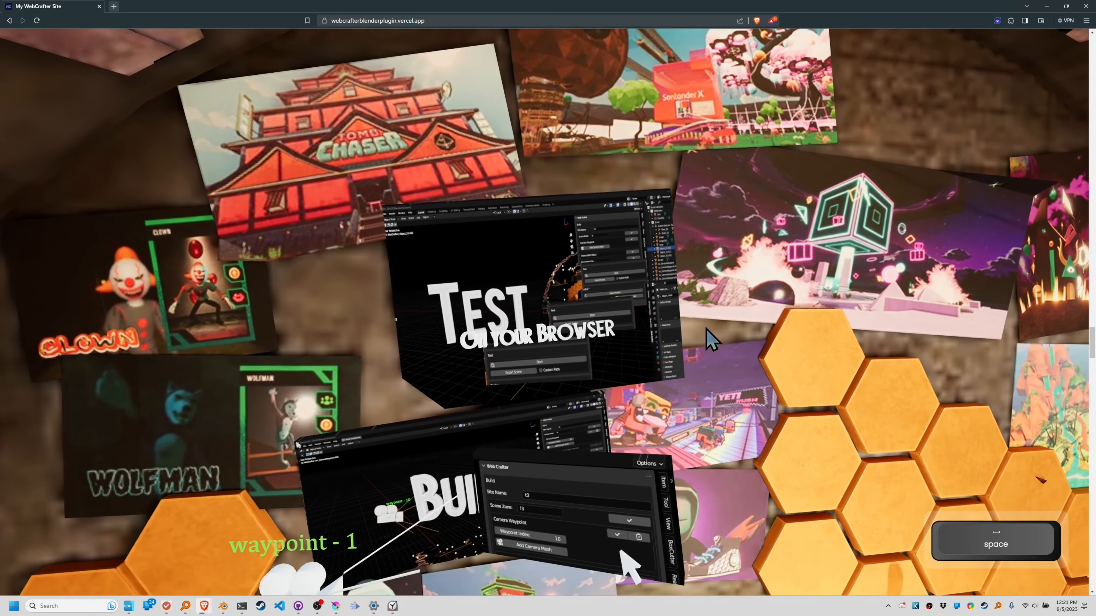
key(space)
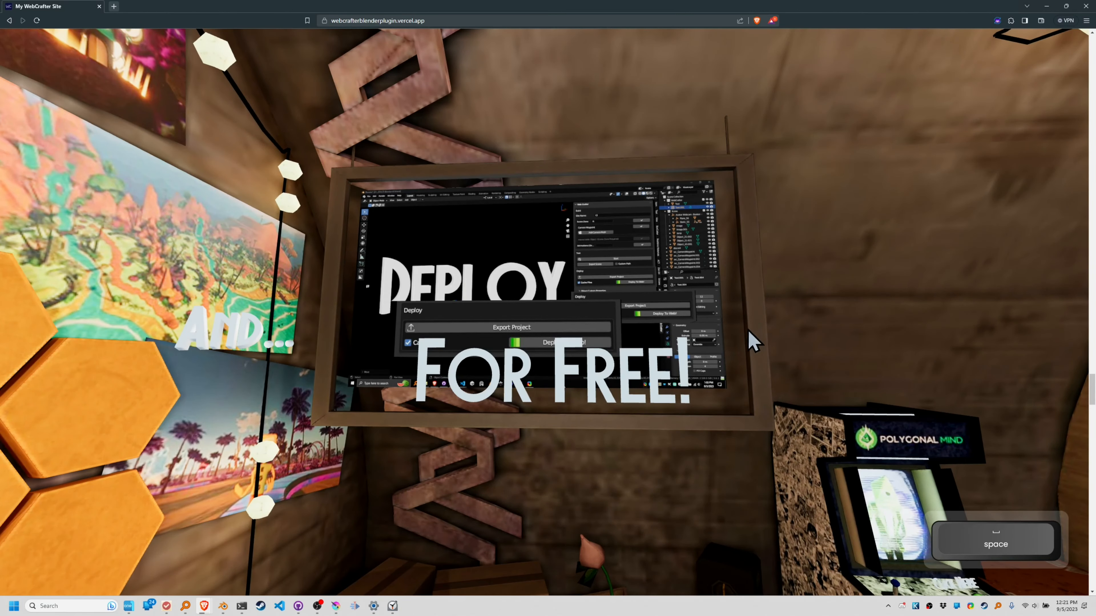
key(space)
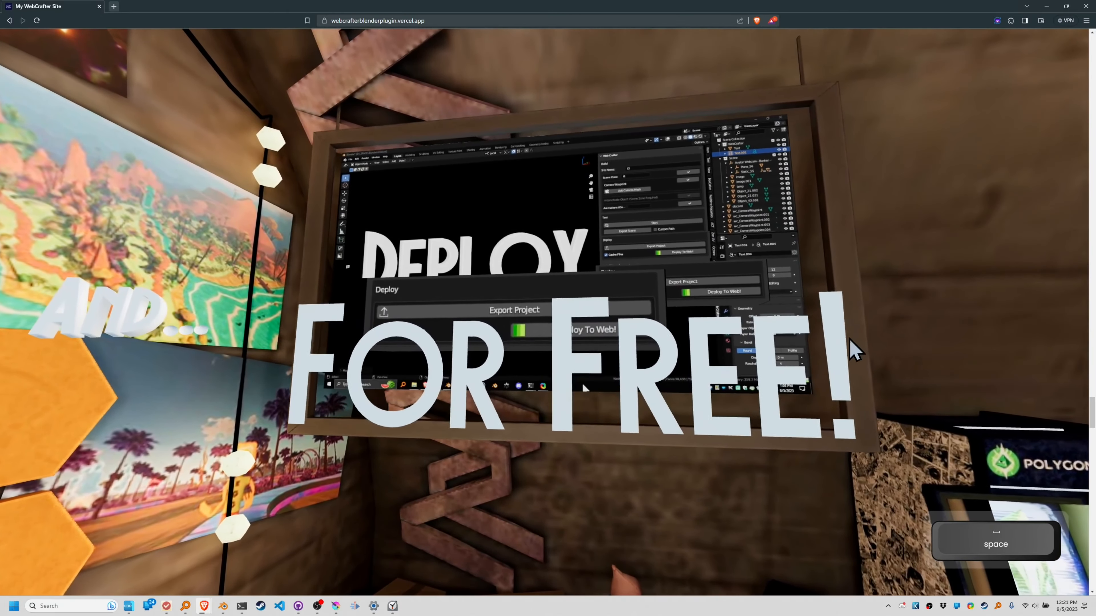
key(space)
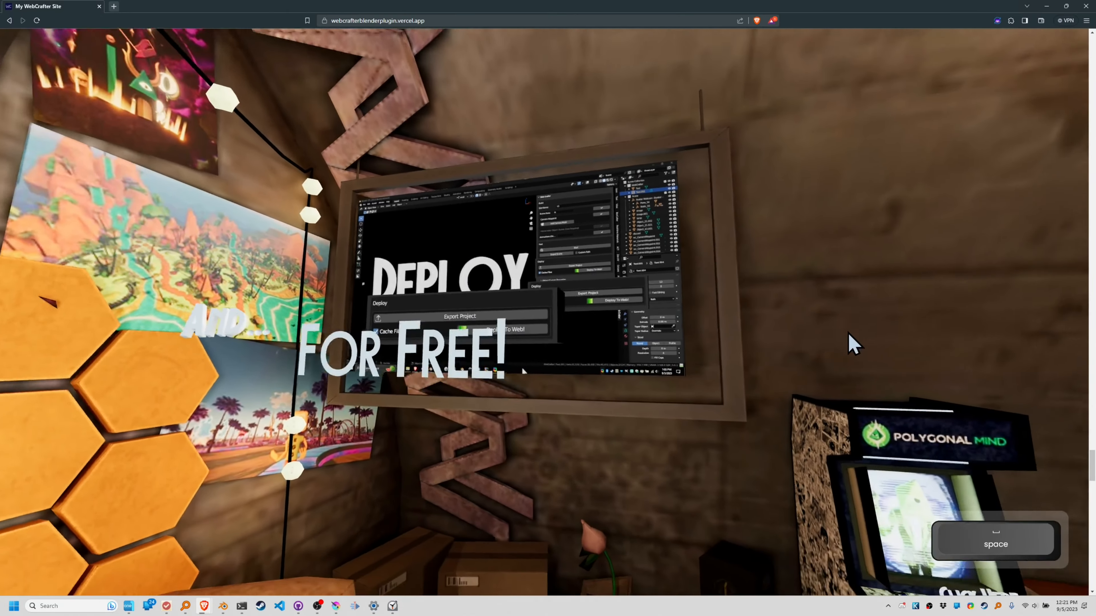
key(space)
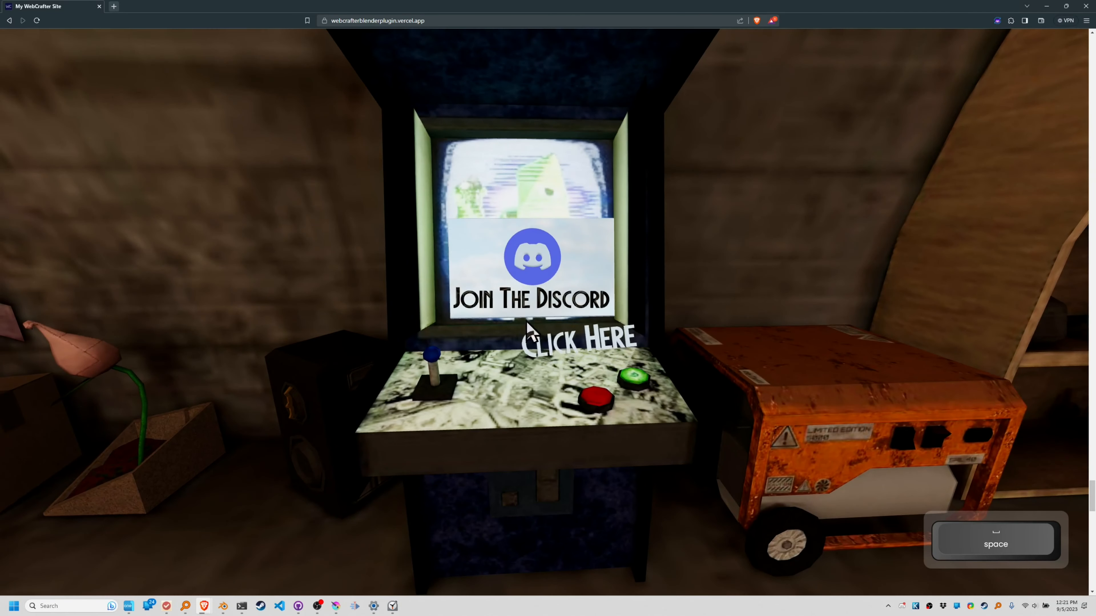
click(502, 288)
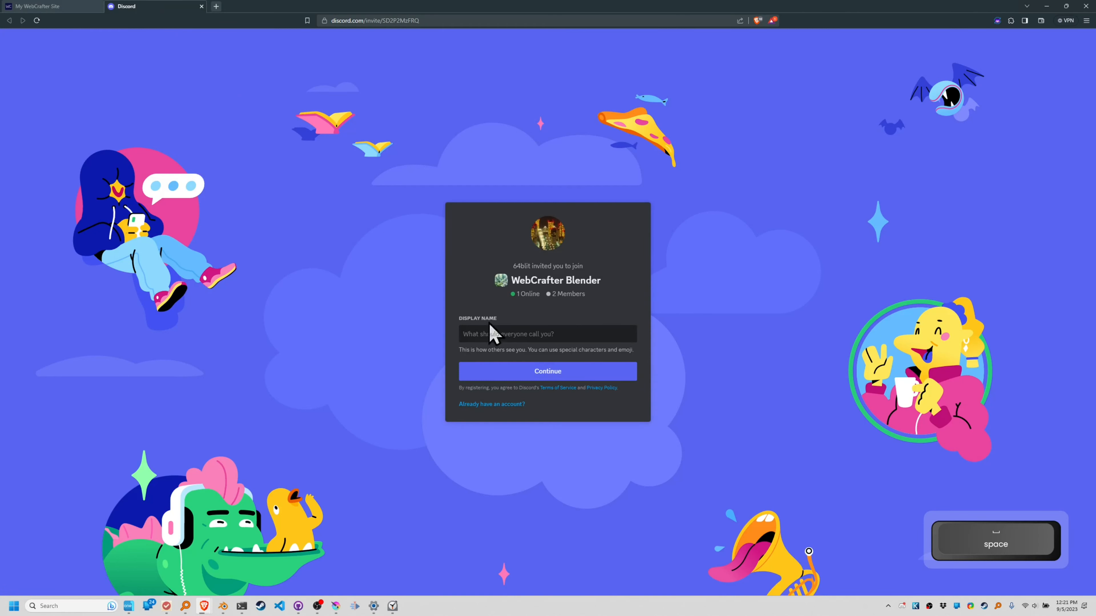
Step: Return to the WebCrafter site, view the scene creator credits at the end, and travel back through the waypoints
click(39, 6)
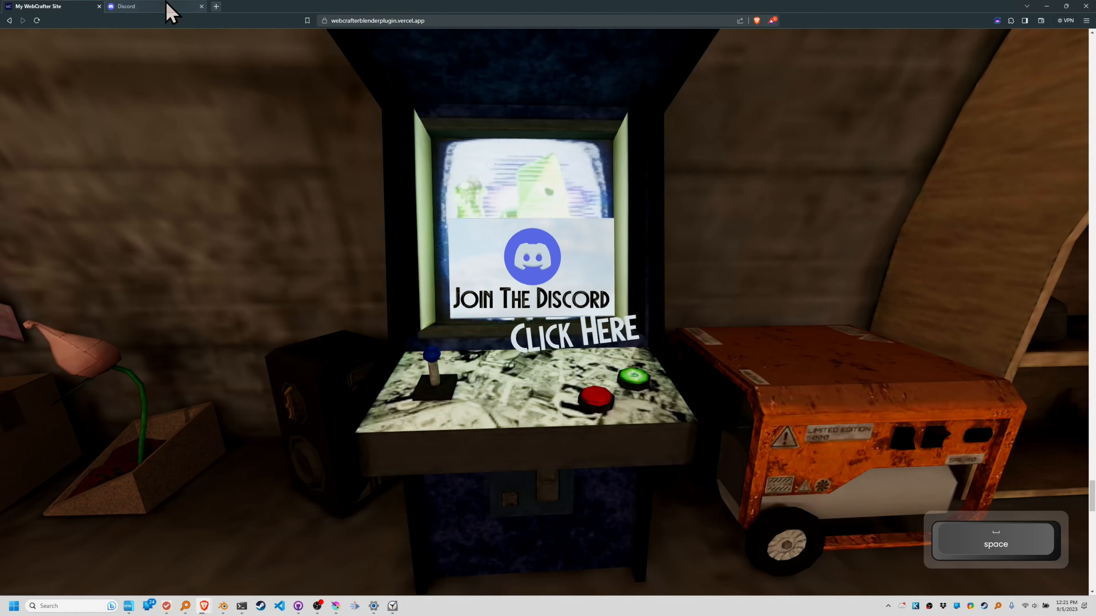
scroll(675, 348, down, 8)
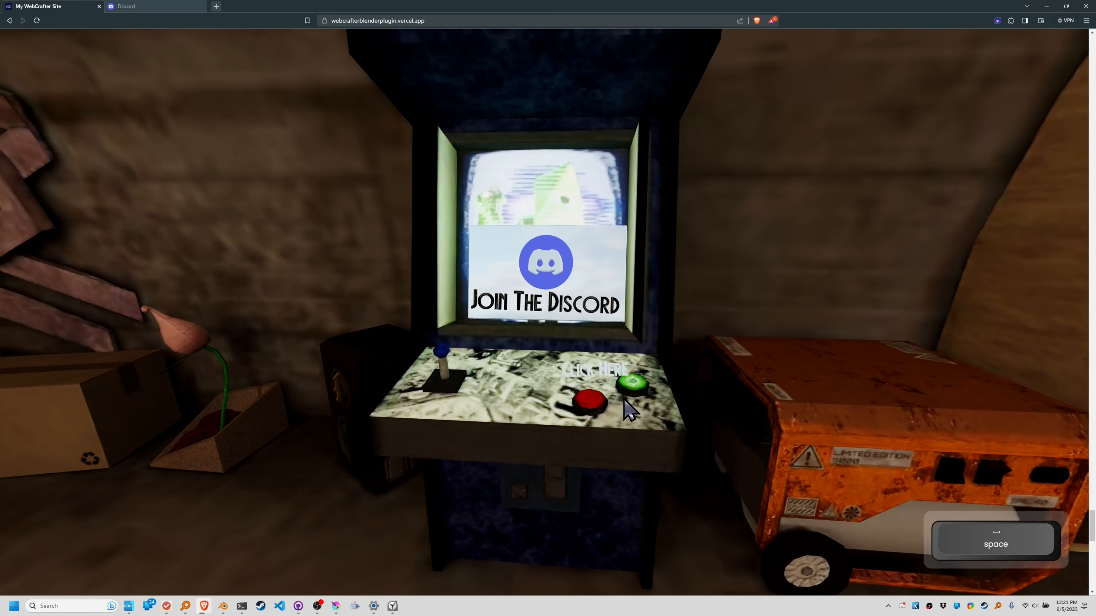
scroll(615, 395, down, 5)
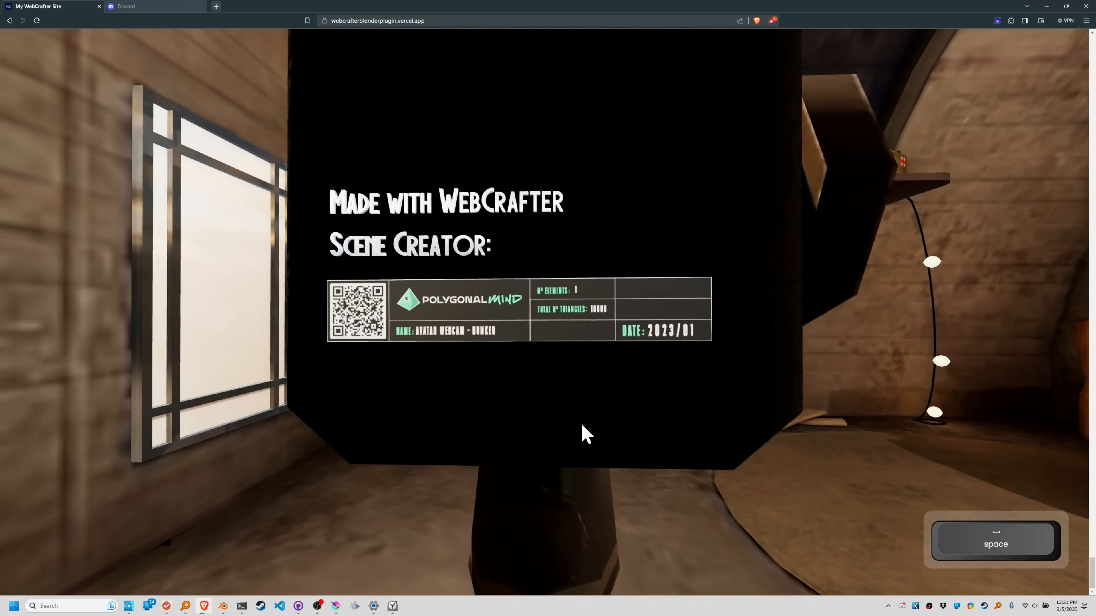
key(space)
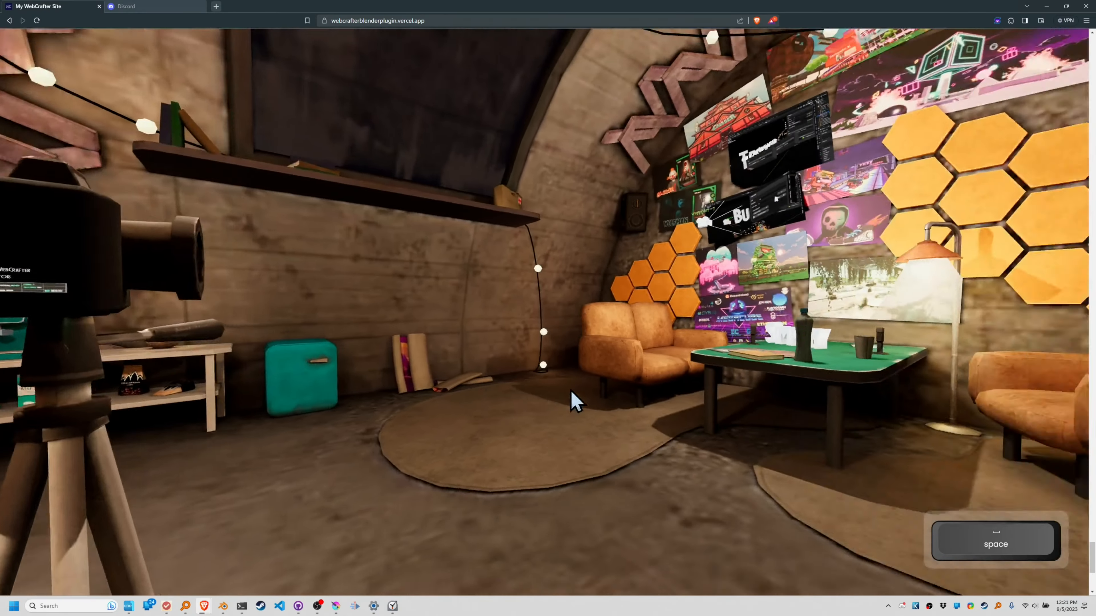
scroll(565, 441, up, 5)
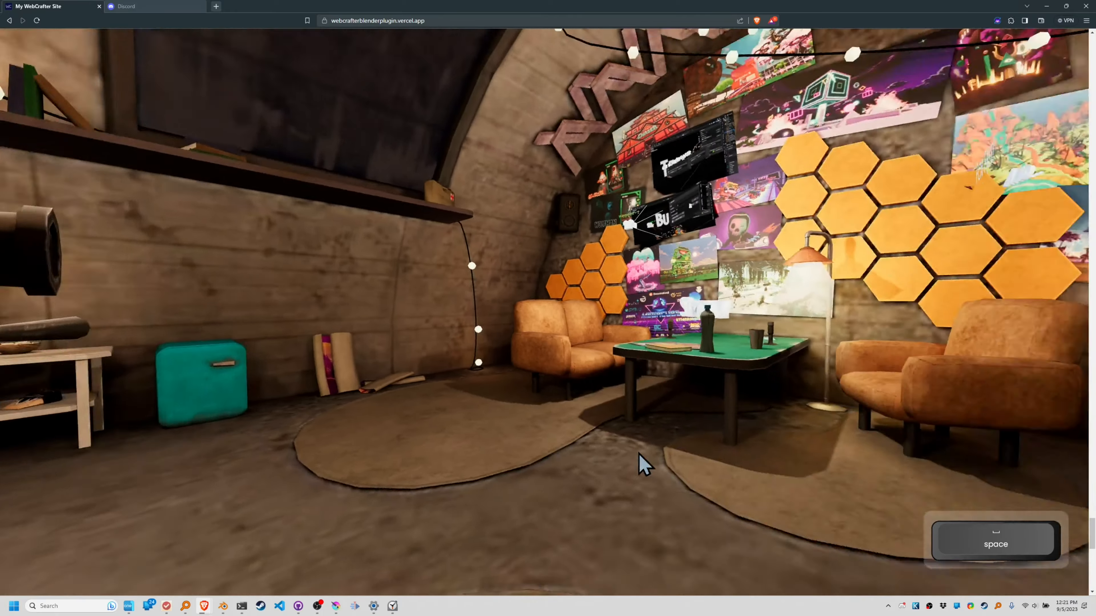
scroll(642, 468, up, 5)
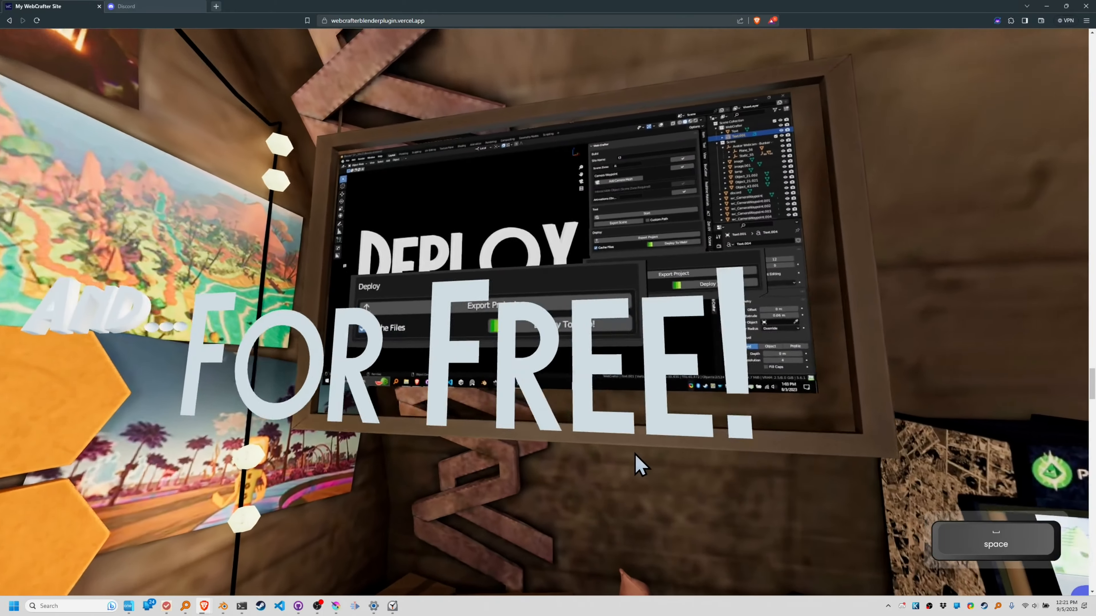
scroll(636, 454, up, 5)
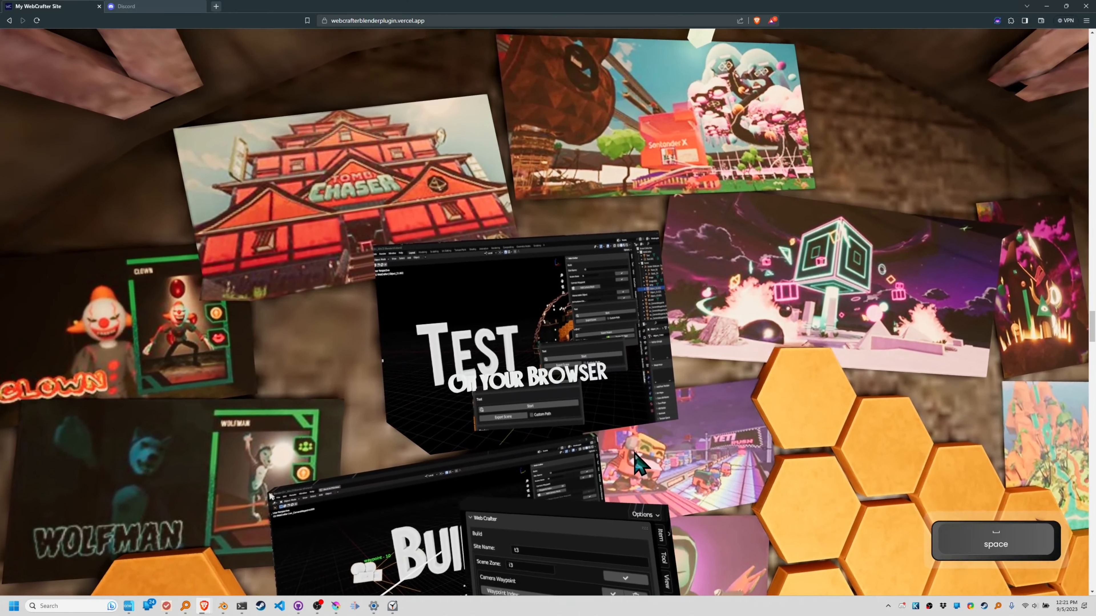
scroll(634, 452, up, 5)
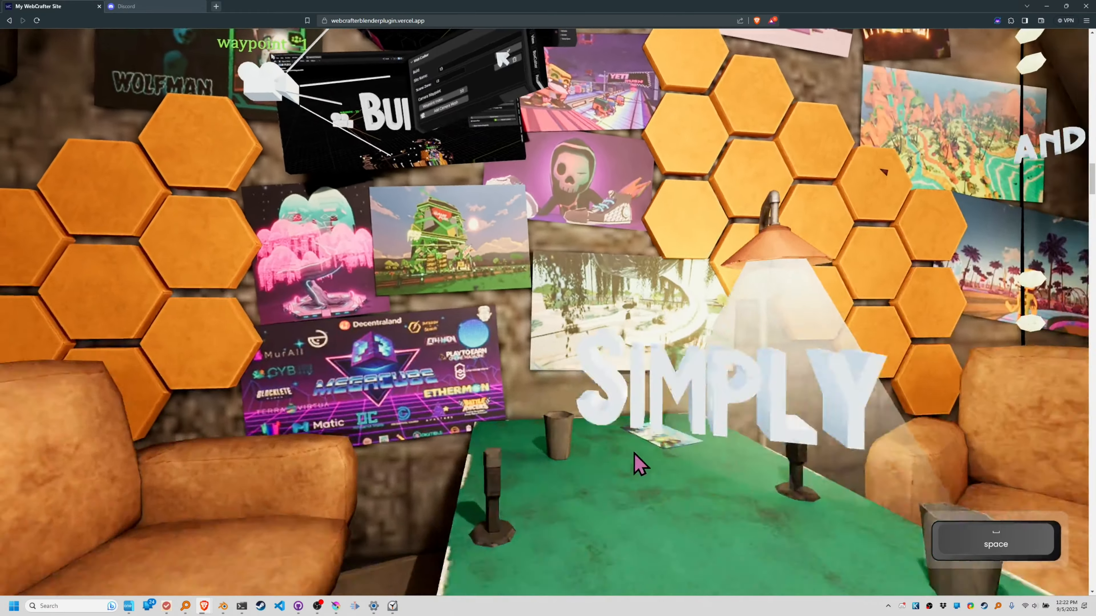
scroll(634, 453, up, 10)
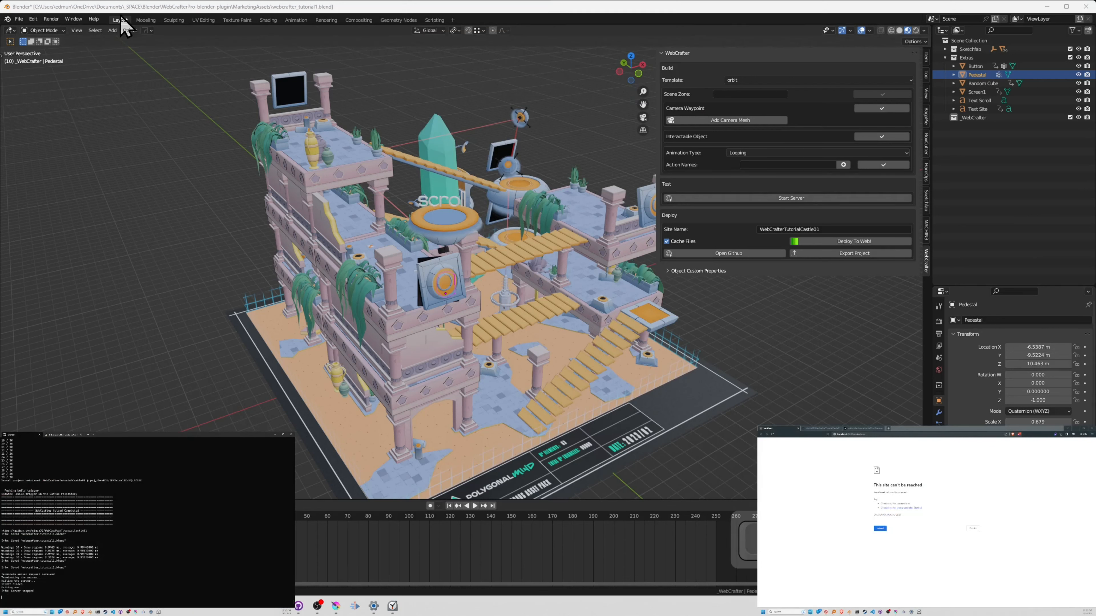
Step: In Blender, examine the castle scene's red-button pedestal and polygonalminds.com screen up close, briefly playing the animation
click(74, 19)
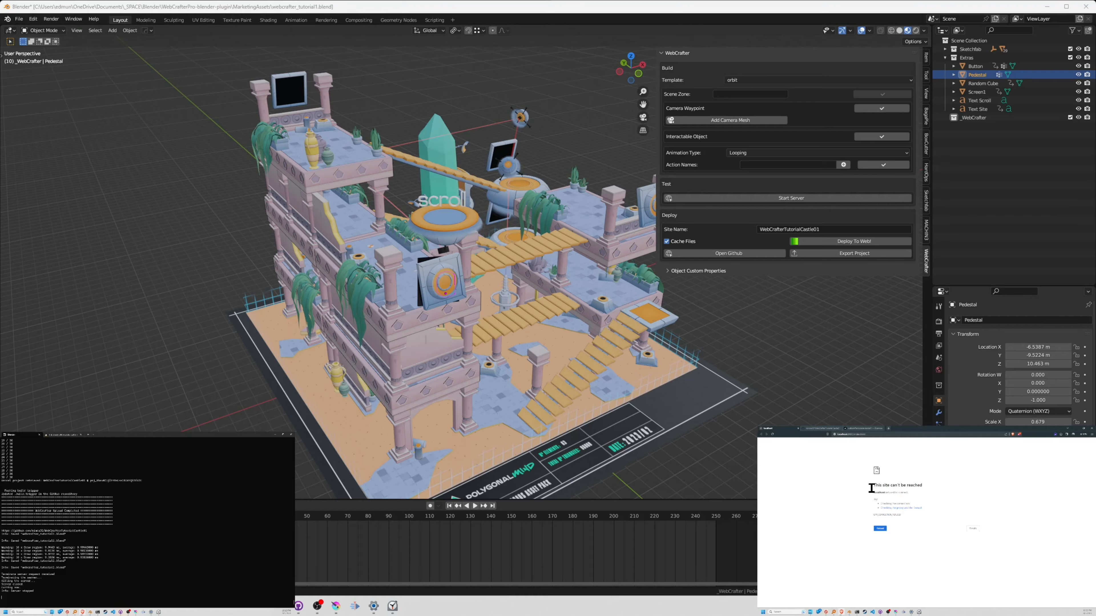
middle_drag(535, 246, 477, 273)
scroll(496, 271, down, 3)
scroll(476, 280, up, 5)
shift+middle_drag(386, 485, 506, 379)
scroll(489, 281, down, 4)
scroll(435, 282, up, 4)
scroll(521, 350, up, 5)
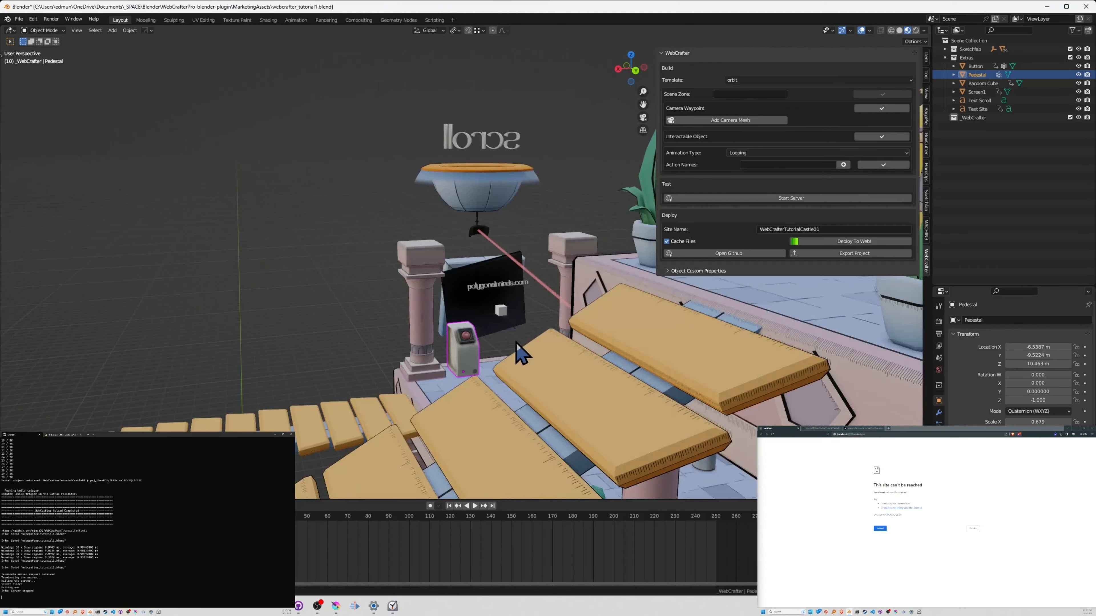
middle_drag(482, 311, 436, 334)
key(space)
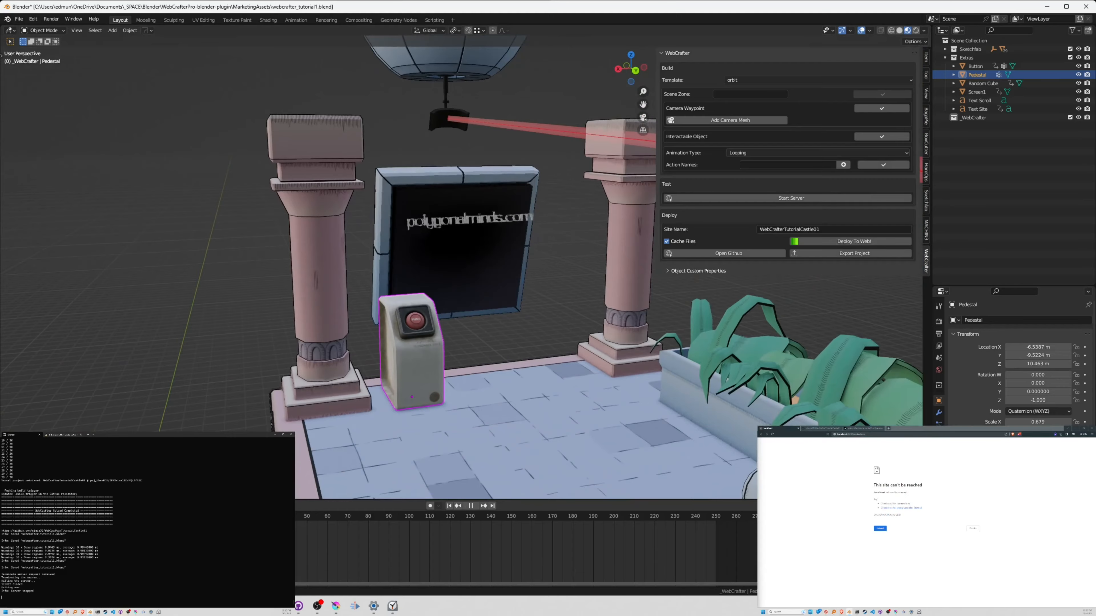
key(Escape)
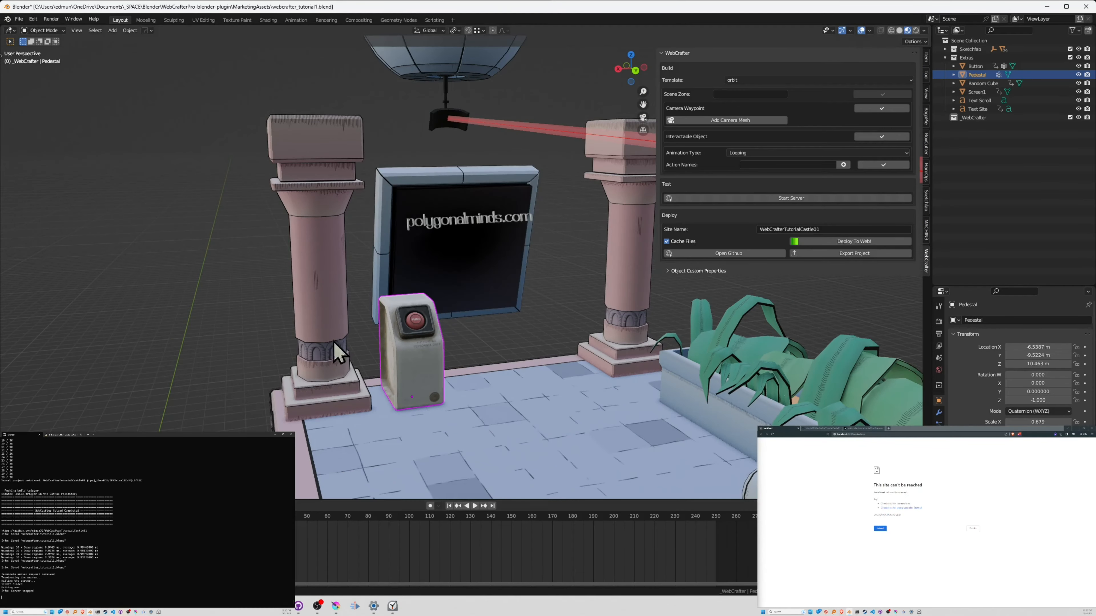
Step: Select the polygonalminds.com text in front of the dark screen and look over the surrounding castle
middle_drag(420, 228, 460, 247)
click(397, 188)
scroll(411, 273, down, 4)
scroll(414, 276, down, 5)
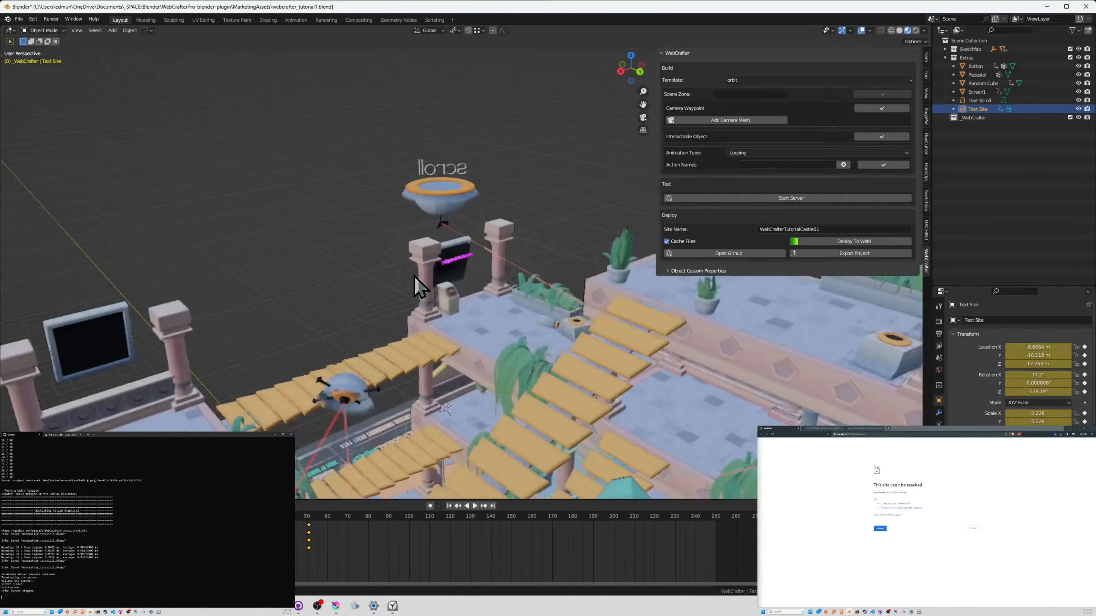
middle_drag(416, 276, 486, 279)
scroll(507, 304, down, 7)
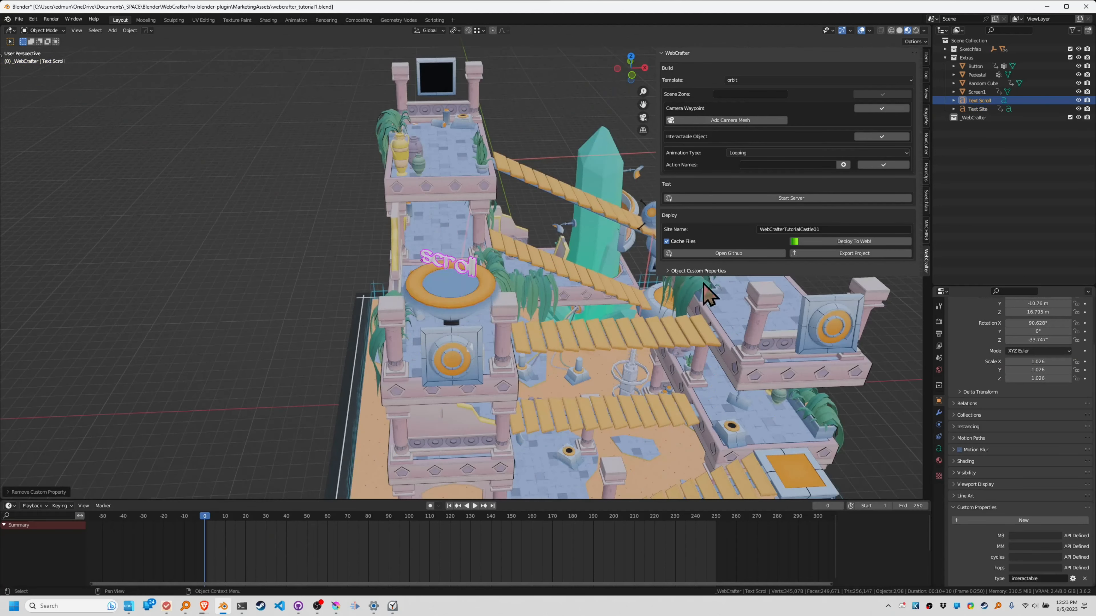
Step: Collapse the custom properties of the scroll text object
scroll(1052, 505, up, 1)
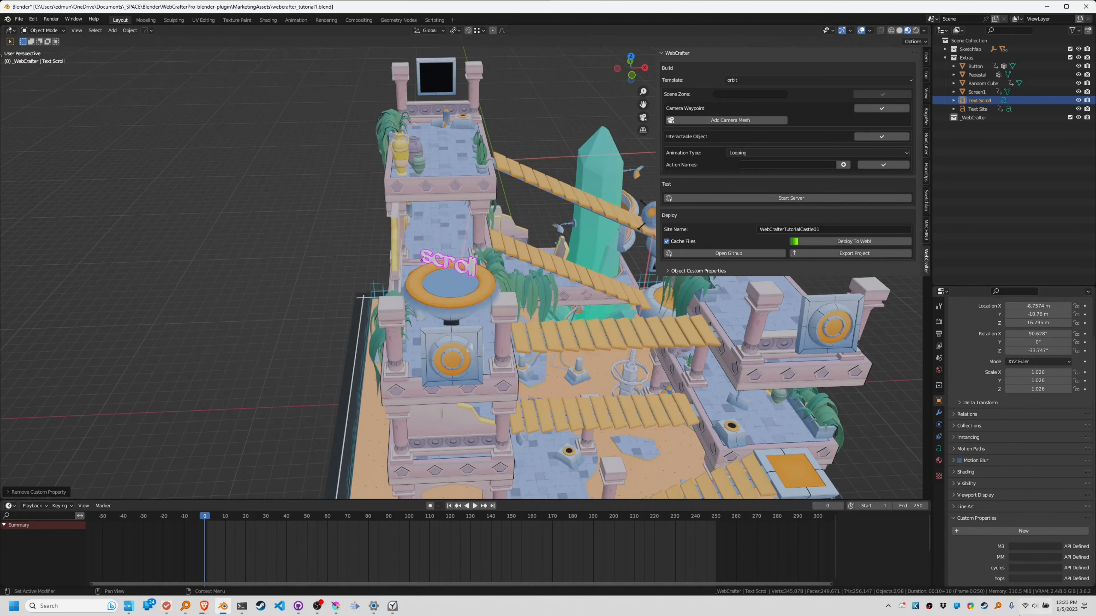
click(983, 519)
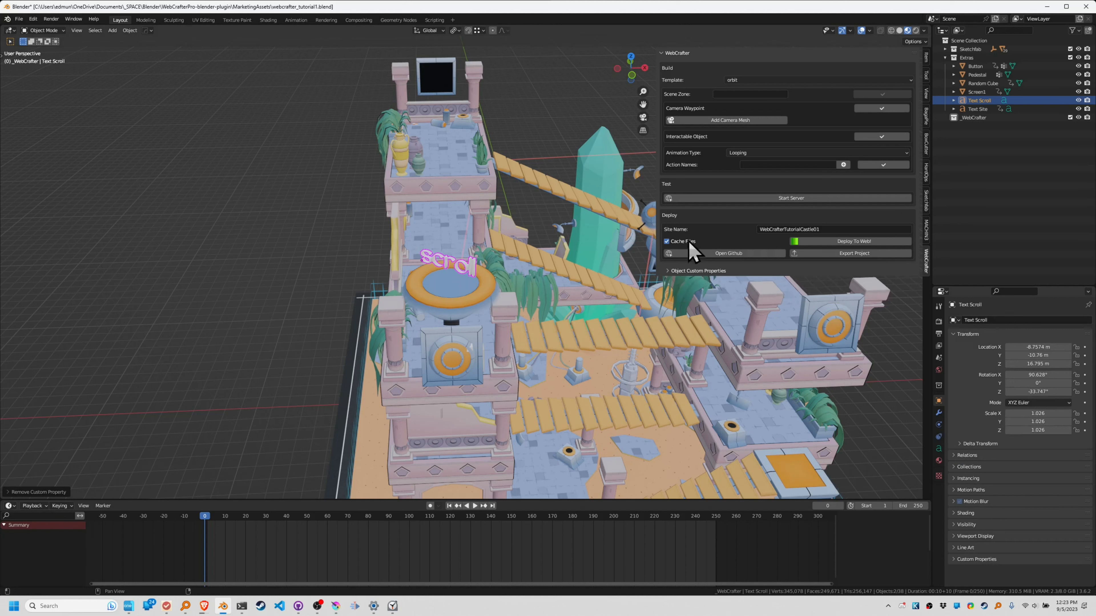
Step: Start the WebCrafter test server with the orbit template and launch the castle scene in the browser
scroll(470, 292, down, 3)
middle_drag(519, 286, 544, 277)
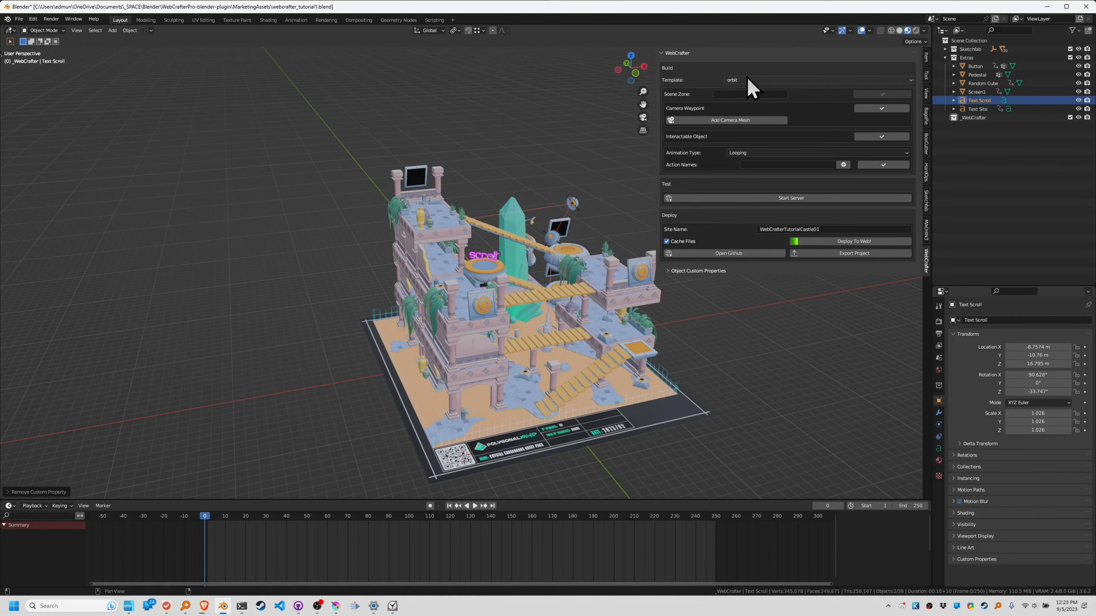
click(756, 192)
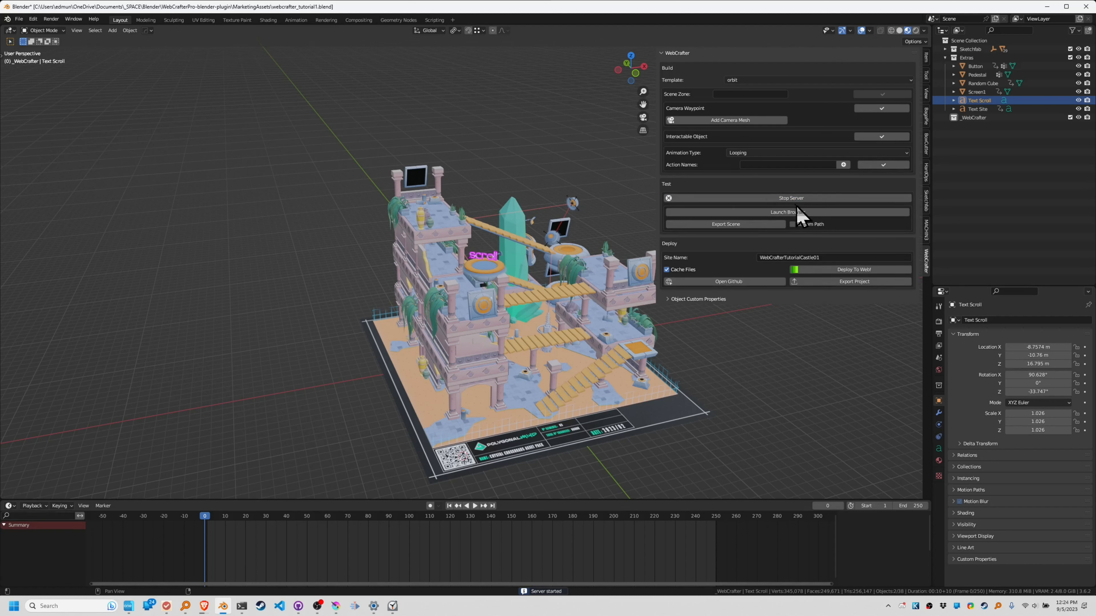
click(776, 215)
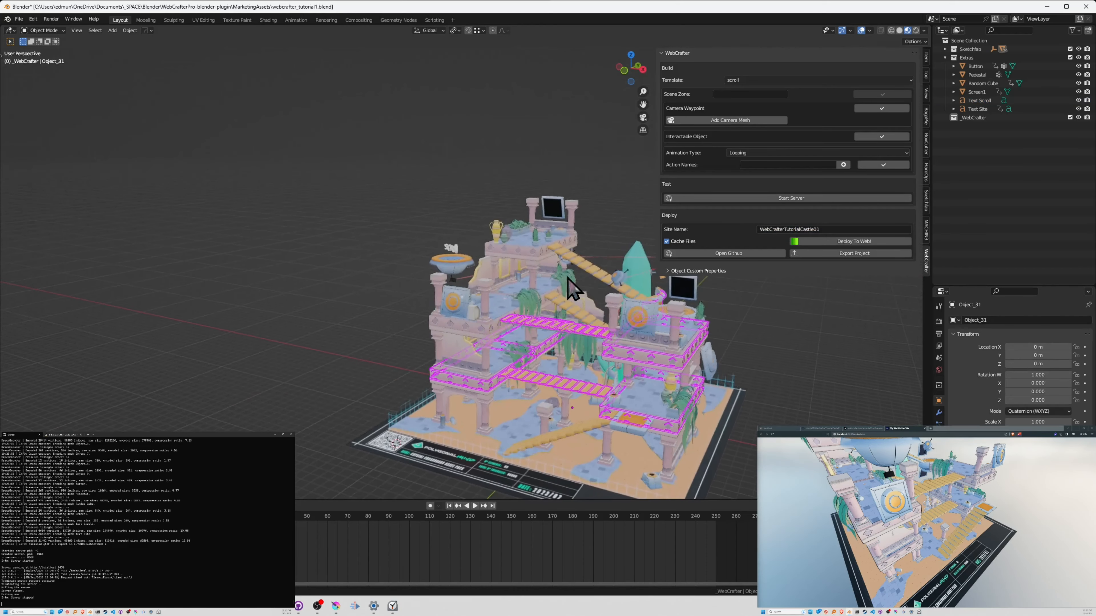
Step: Add a camera waypoint mesh and place it outside the castle, at about X -15.7 m, Y -23.2 m
middle_drag(570, 283, 448, 318)
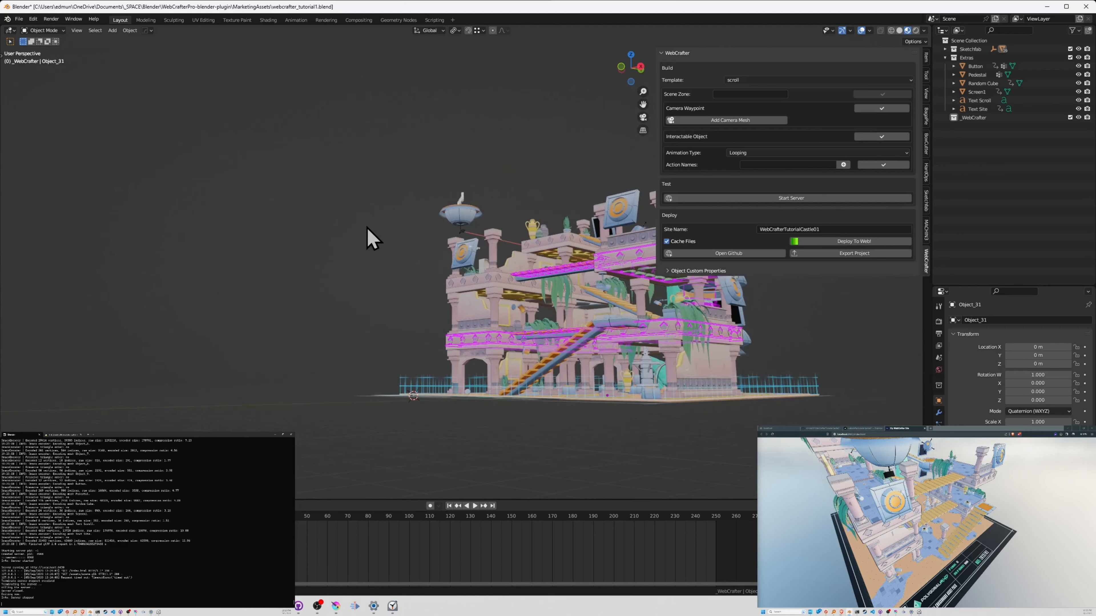
middle_drag(489, 182, 718, 209)
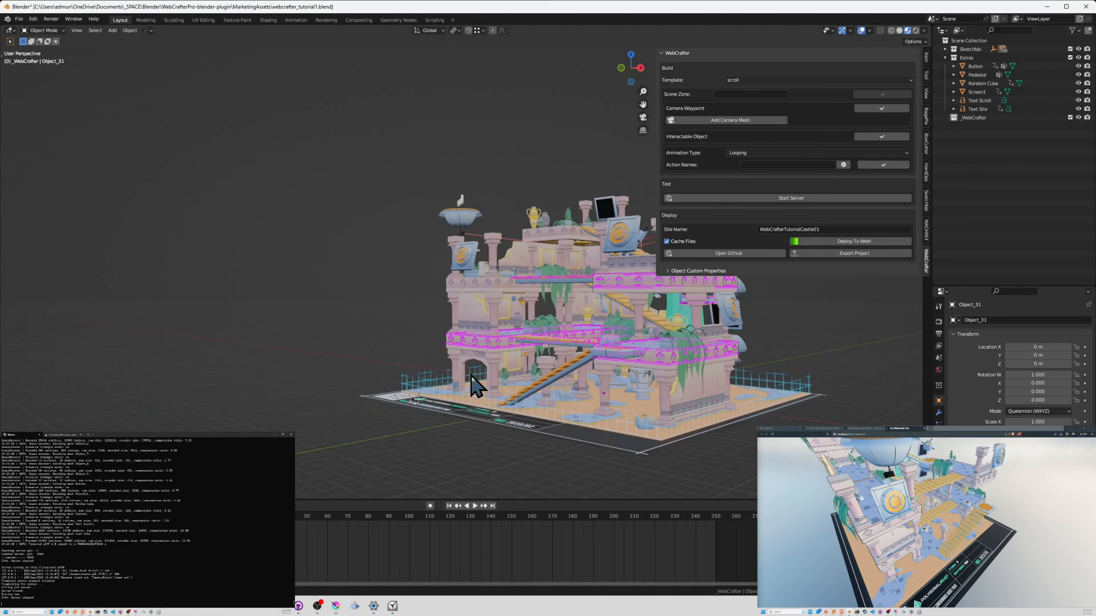
click(730, 120)
middle_drag(501, 382, 509, 358)
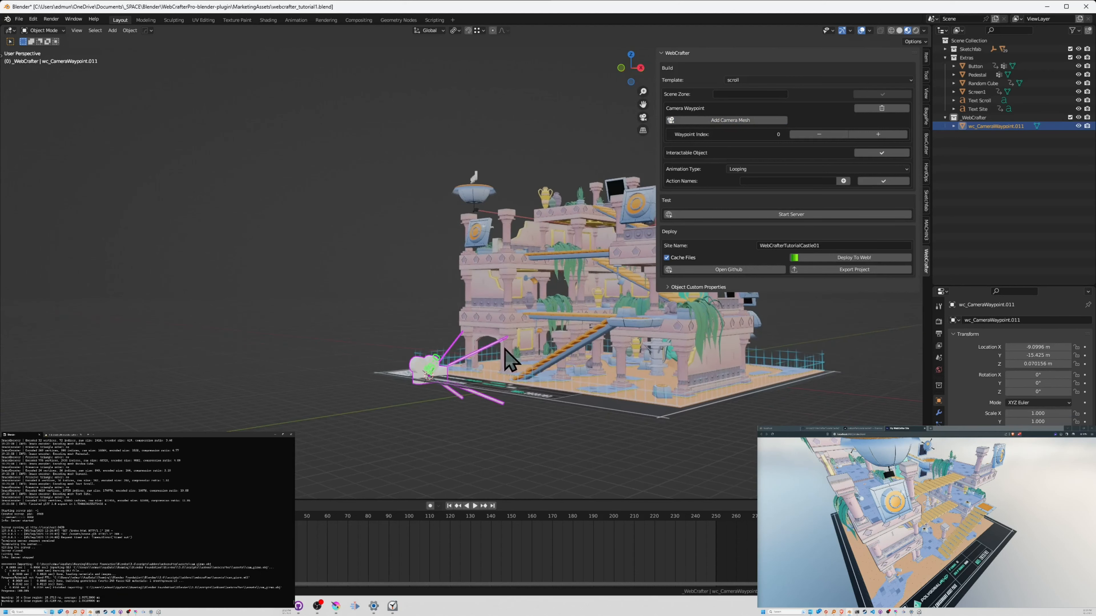
click(414, 196)
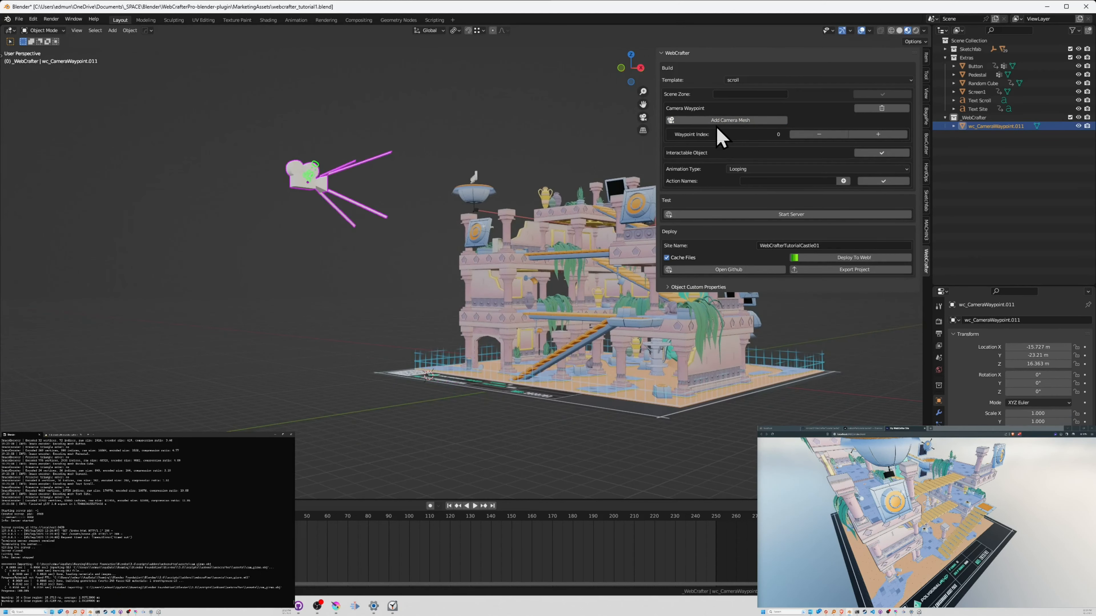
Step: Rotate the camera waypoint to about -29° around Z so it faces the castle, and scale it to about 0.18
middle_drag(570, 176, 496, 283)
scroll(409, 240, up, 5)
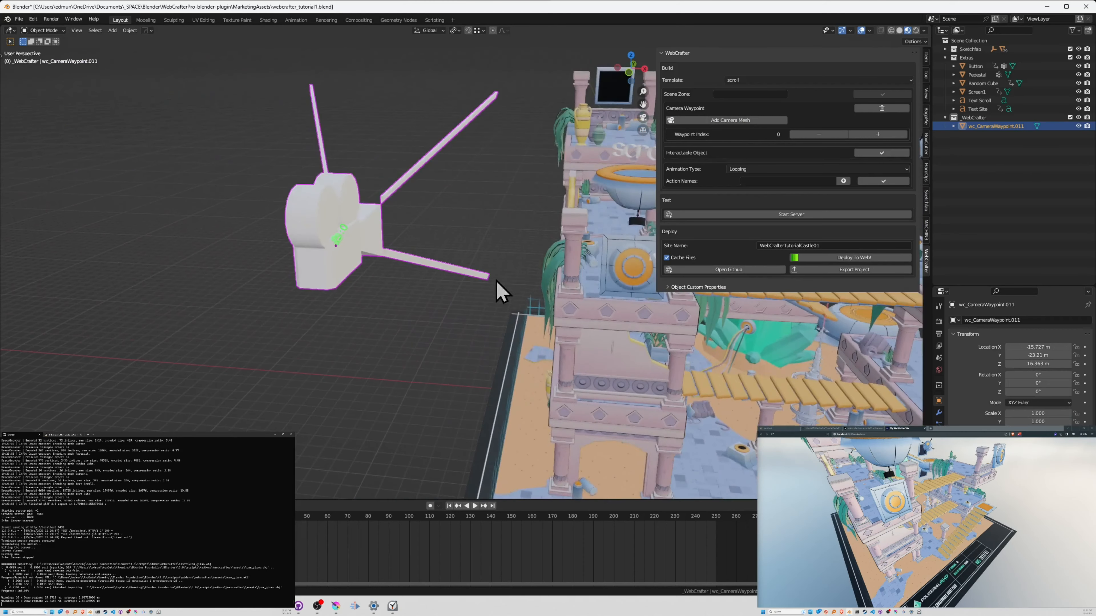
middle_drag(409, 237, 327, 229)
shift+middle_drag(142, 185, 312, 242)
scroll(176, 190, up, 1)
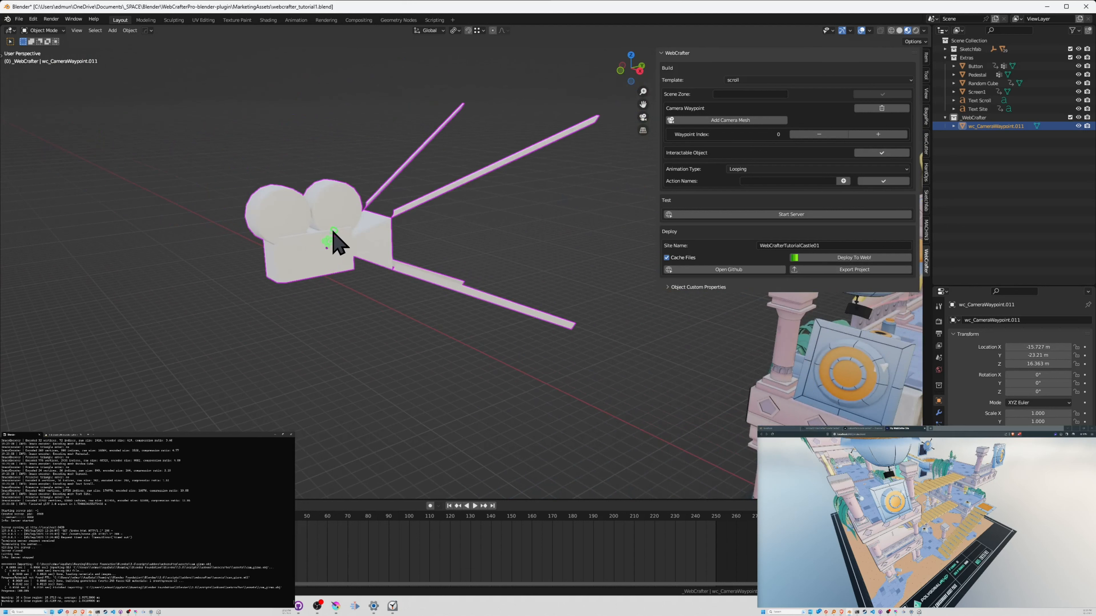
middle_drag(333, 250, 421, 275)
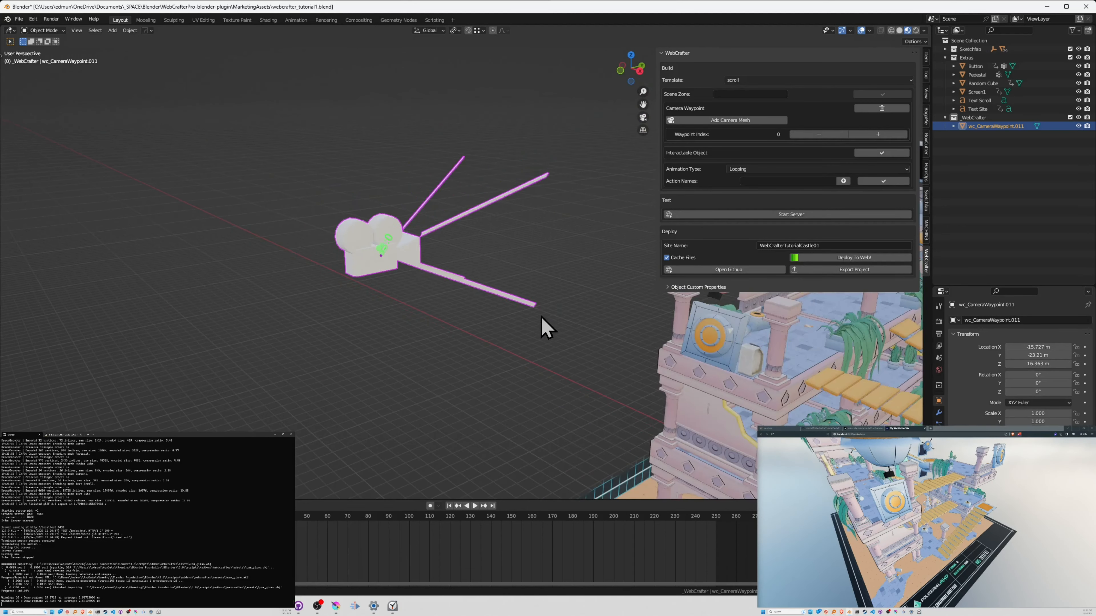
key(s)
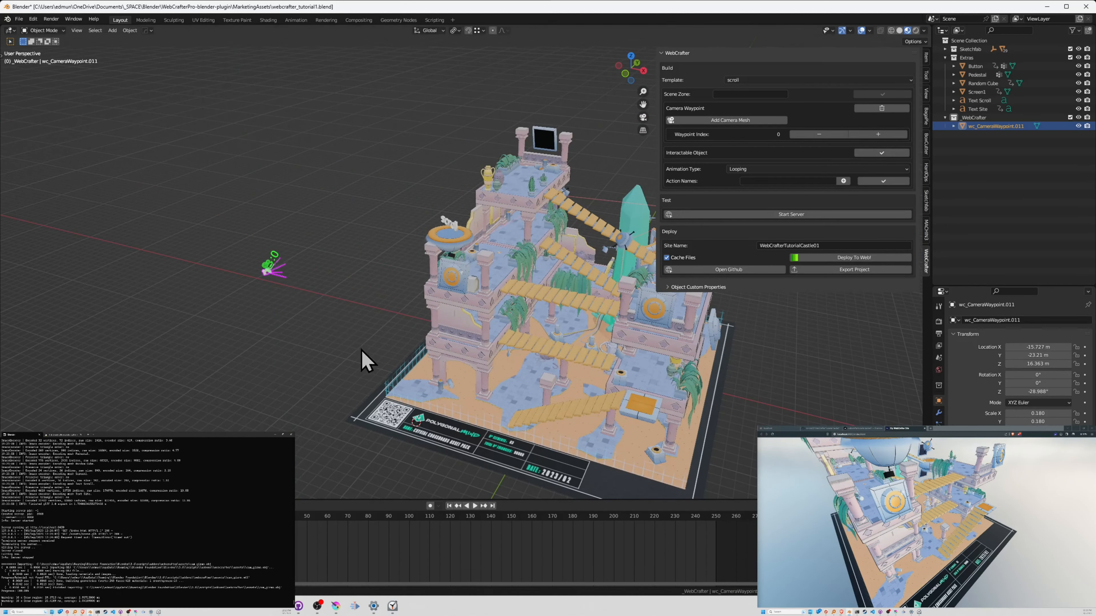
Step: Move the camera waypoint to about X -14.4 m, Y -23.5 m, Z 18 m in front of the castle
middle_drag(375, 303, 410, 283)
key(g)
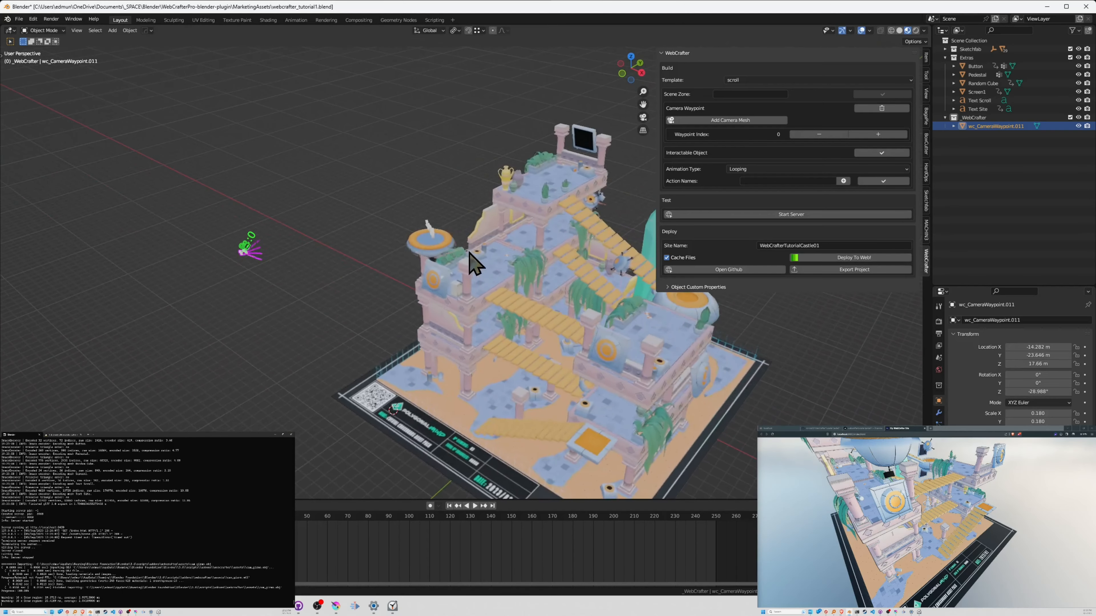
key(g)
click(340, 242)
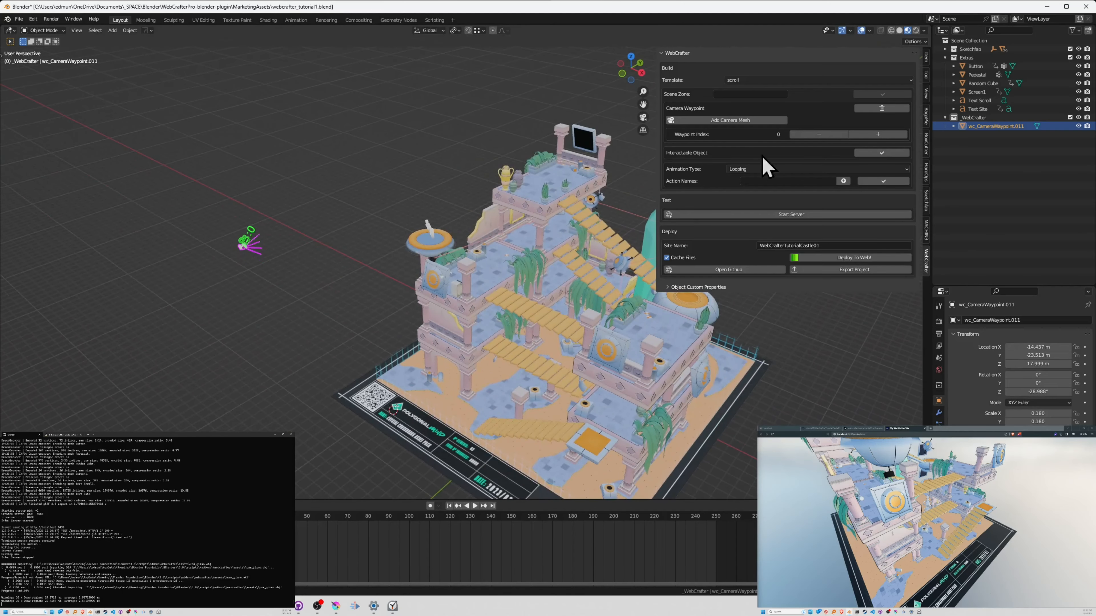
Step: Start the test server with the scroll template and load the page in the browser from the first waypoint
click(754, 215)
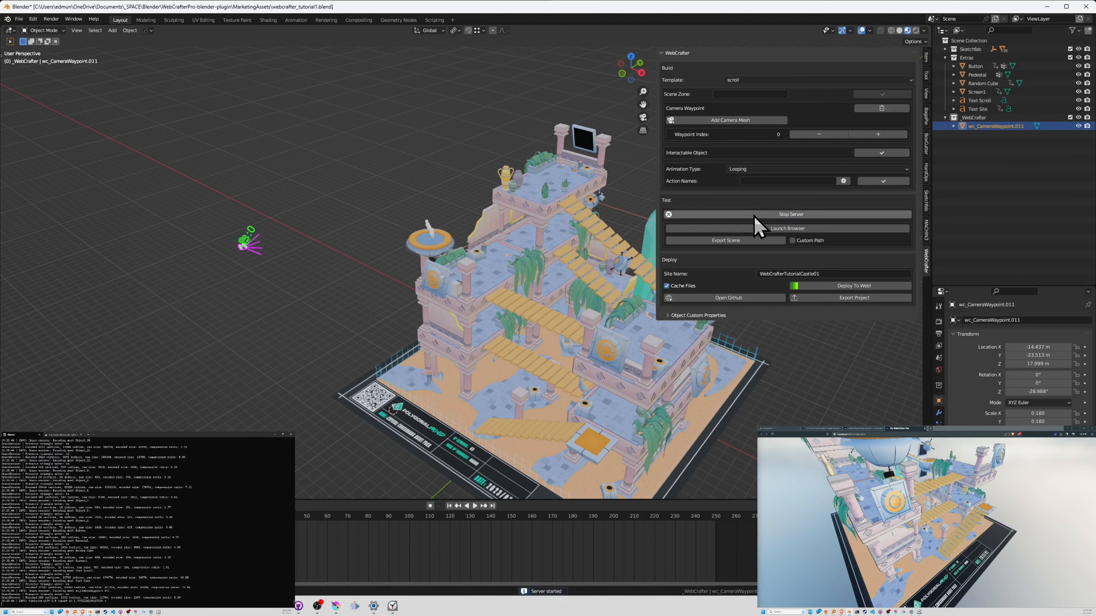
click(772, 435)
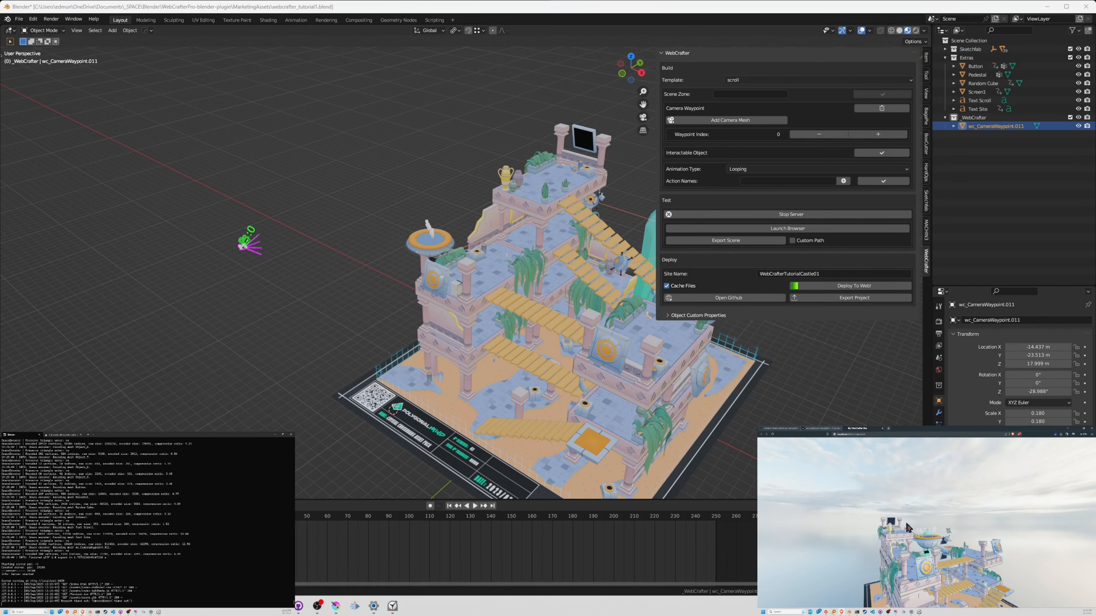
Step: Duplicate the camera waypoint towards the castle's front tower and set the copy's waypoint index to 1
shift+middle_drag(243, 231, 271, 203)
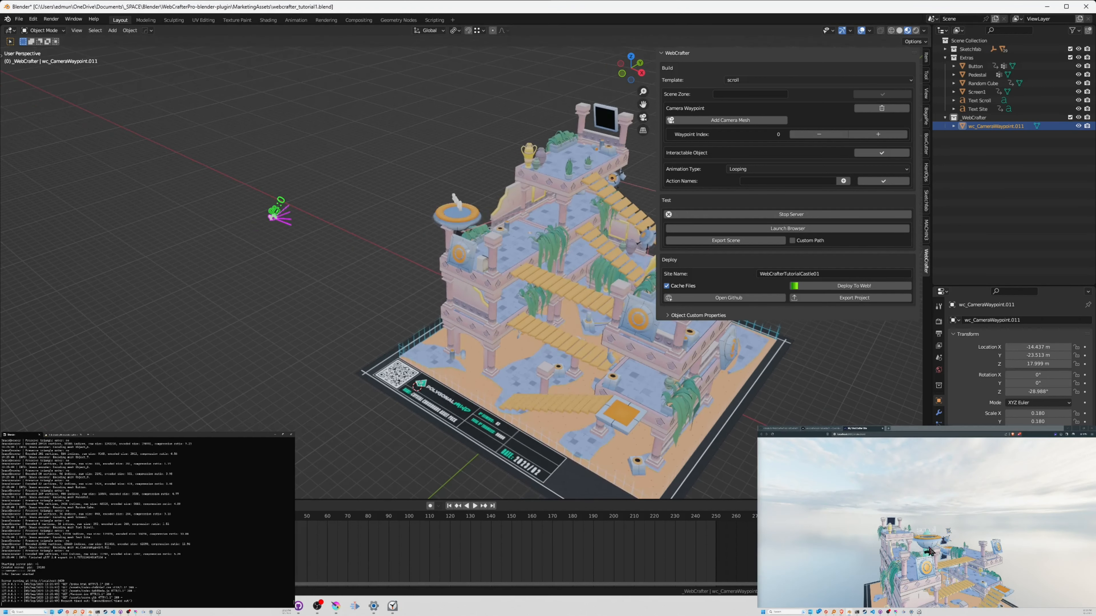
scroll(304, 280, up, 5)
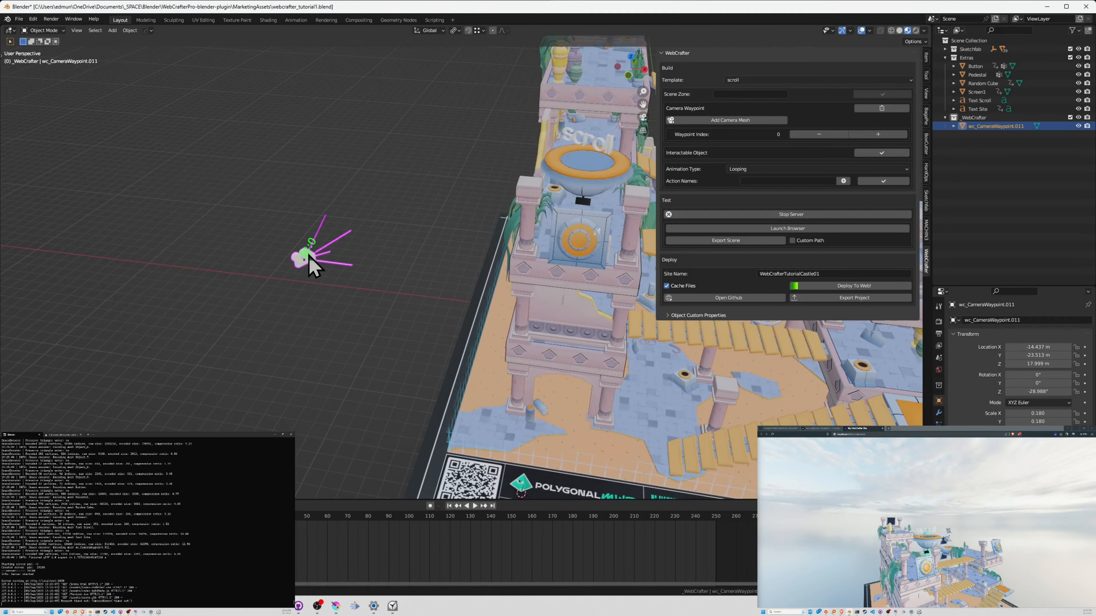
middle_drag(317, 257, 248, 227)
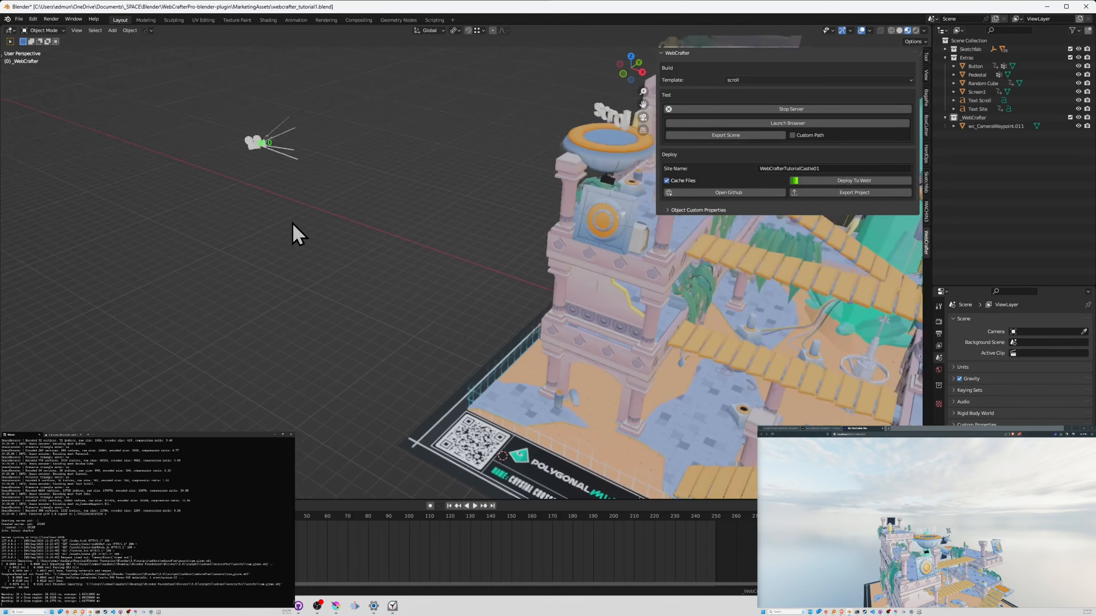
middle_drag(291, 225, 274, 178)
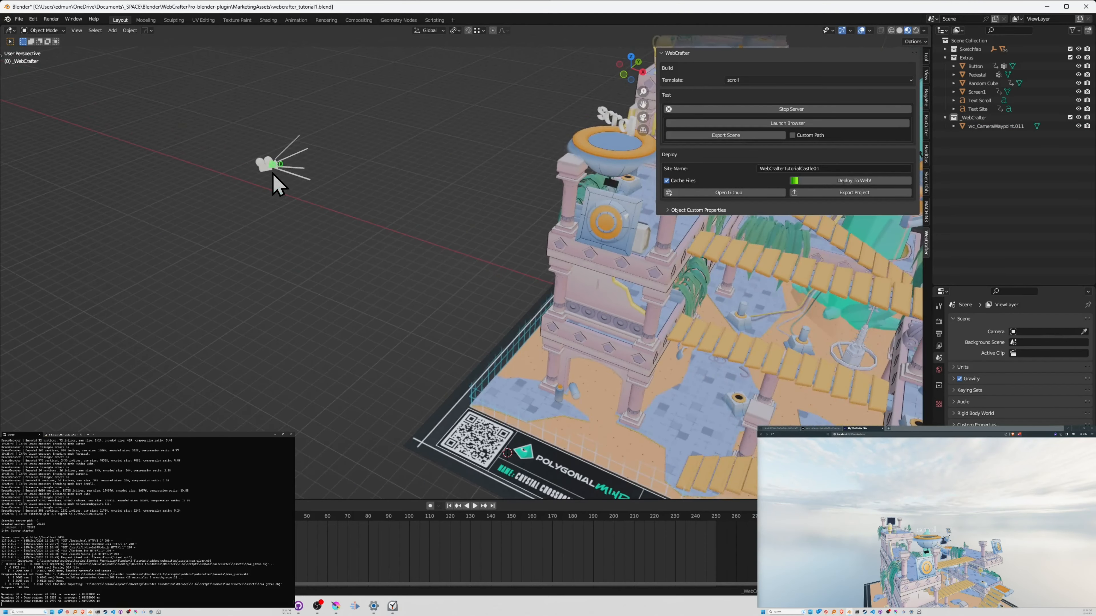
click(272, 173)
key(shift+d)
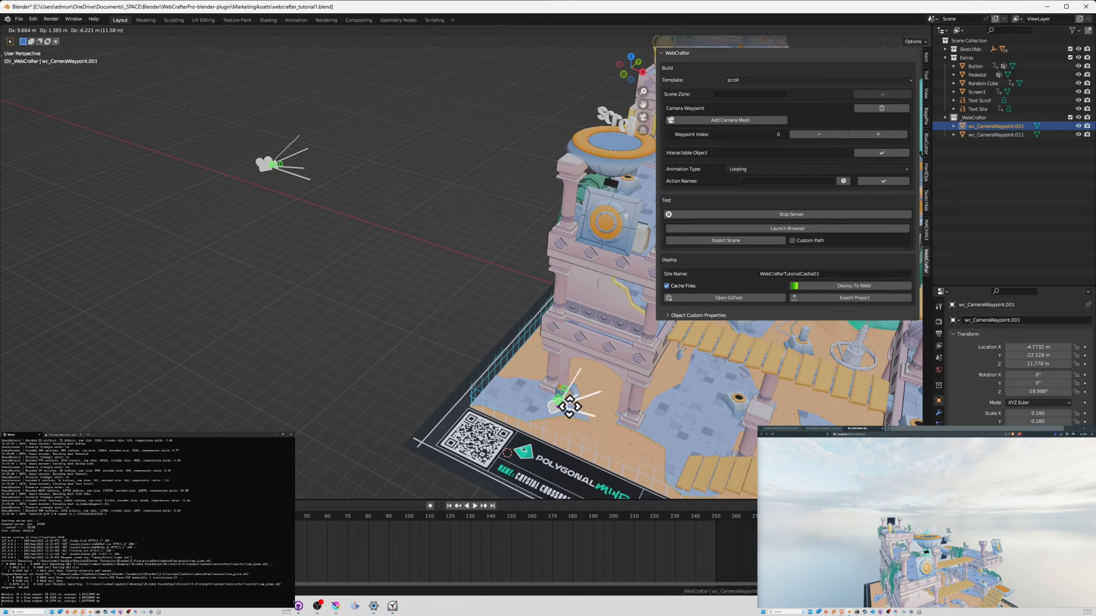
click(860, 136)
Step: Place the second waypoint at the tower's foot, about X -7.3, Y -11.8, Z 1.6 m, turned to about -87° around Z, and export the scene
shift+middle_drag(540, 244, 406, 203)
key(g)
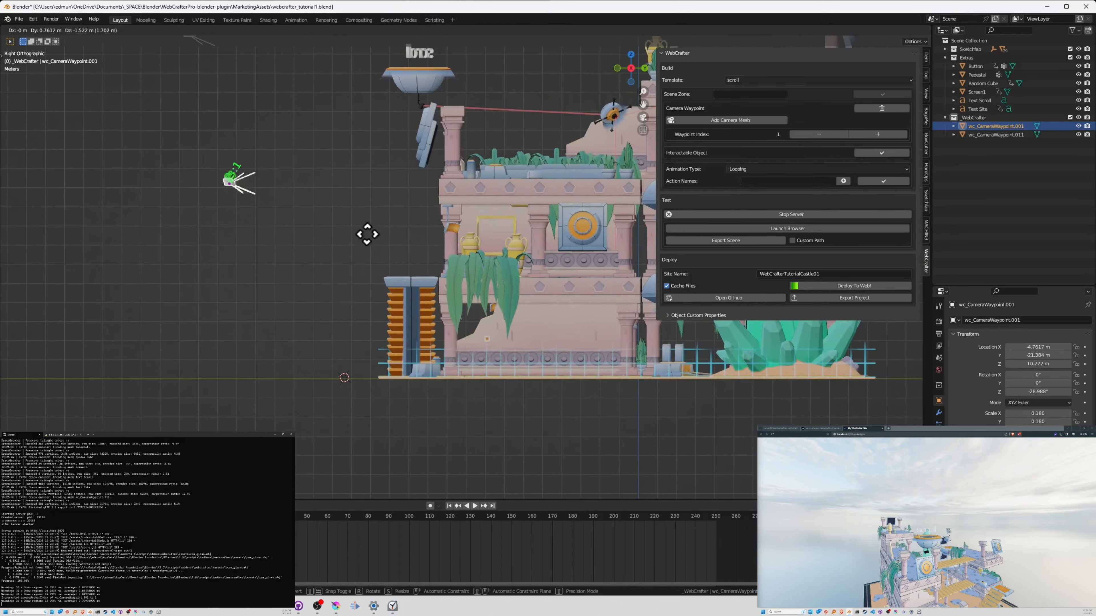
click(550, 397)
alt+middle_drag(445, 337, 604, 345)
shift+middle_drag(604, 345, 509, 259)
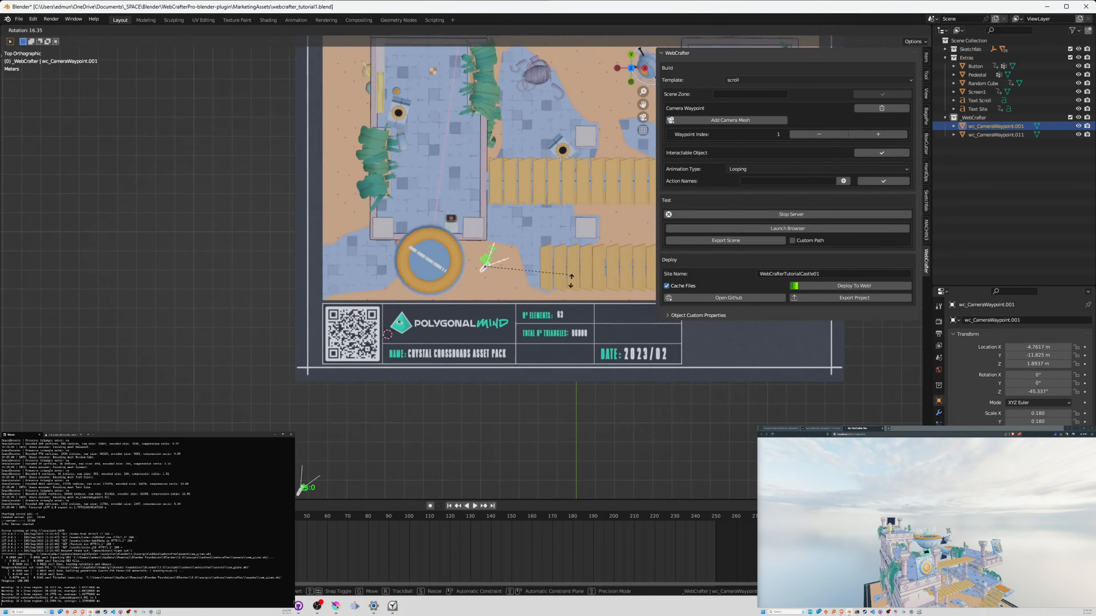
alt+middle_drag(505, 362, 501, 313)
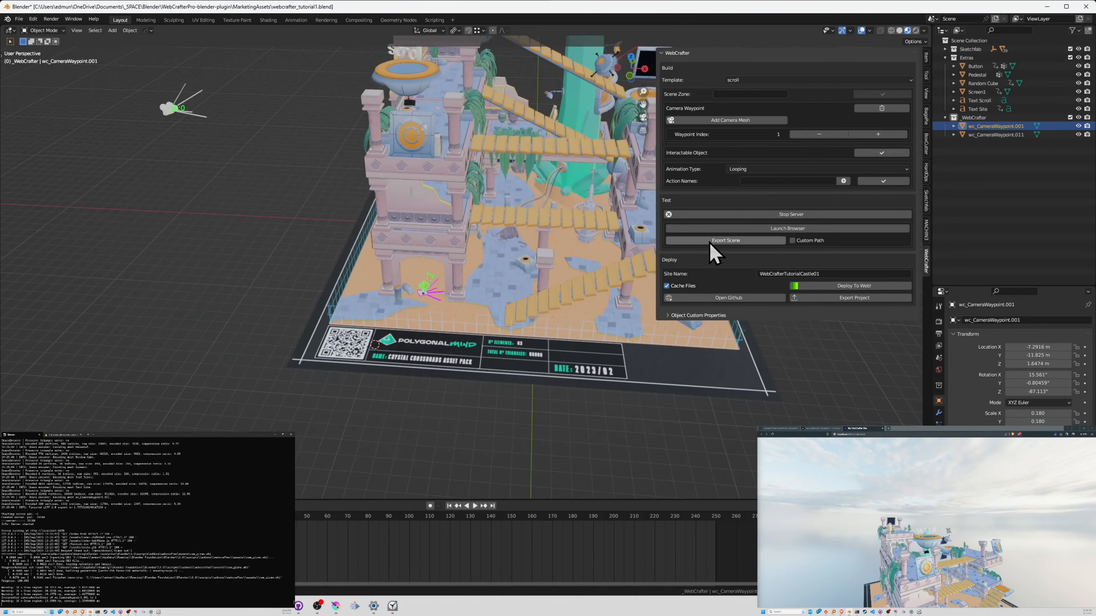
click(717, 242)
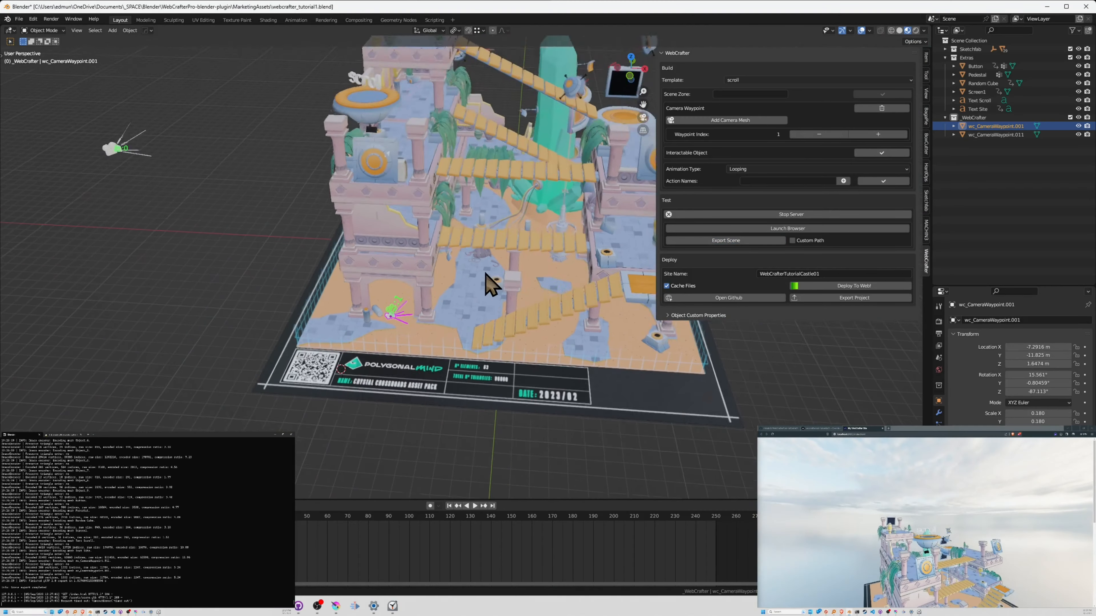
Step: Duplicate further camera waypoints along the castle's stairs, bridges and platforms to the red-button pedestal, with waypoint indices up to 10
alt+middle_drag(489, 281, 560, 241)
scroll(561, 242, up, 5)
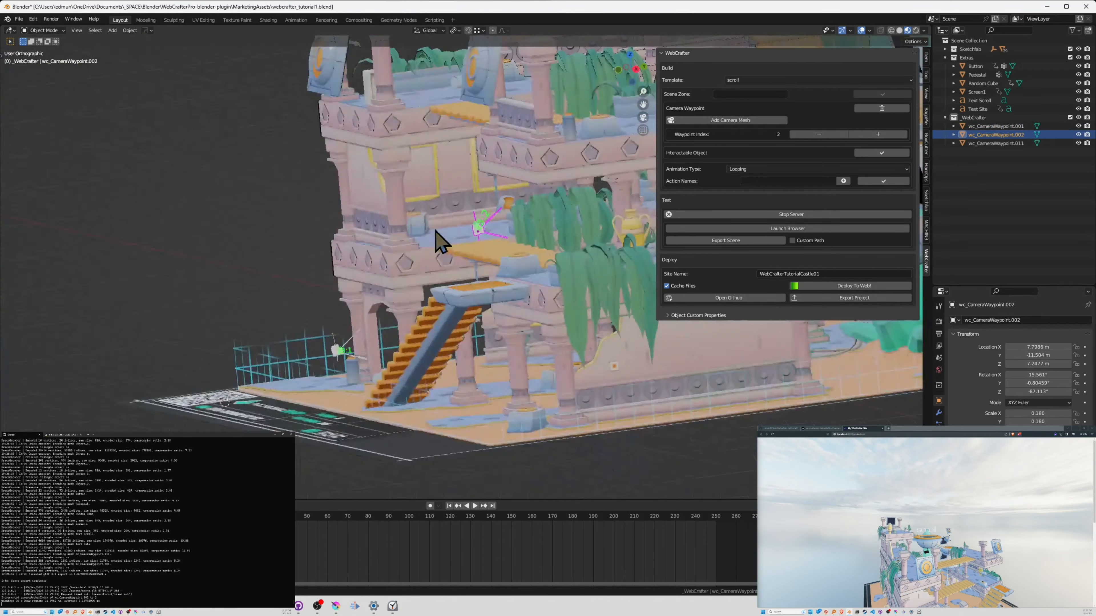
key(shift+d)
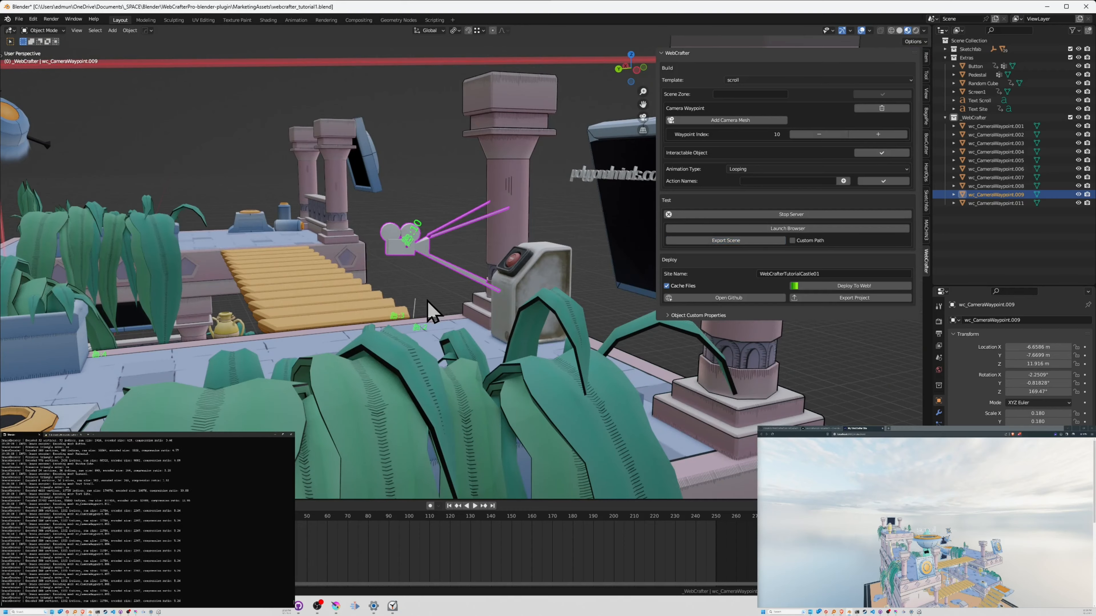
Step: Export the scene with all its camera waypoints and reload the page in the browser
scroll(436, 308, down, 8)
middle_drag(439, 311, 374, 332)
scroll(428, 372, up, 3)
middle_drag(485, 365, 420, 352)
key(F5)
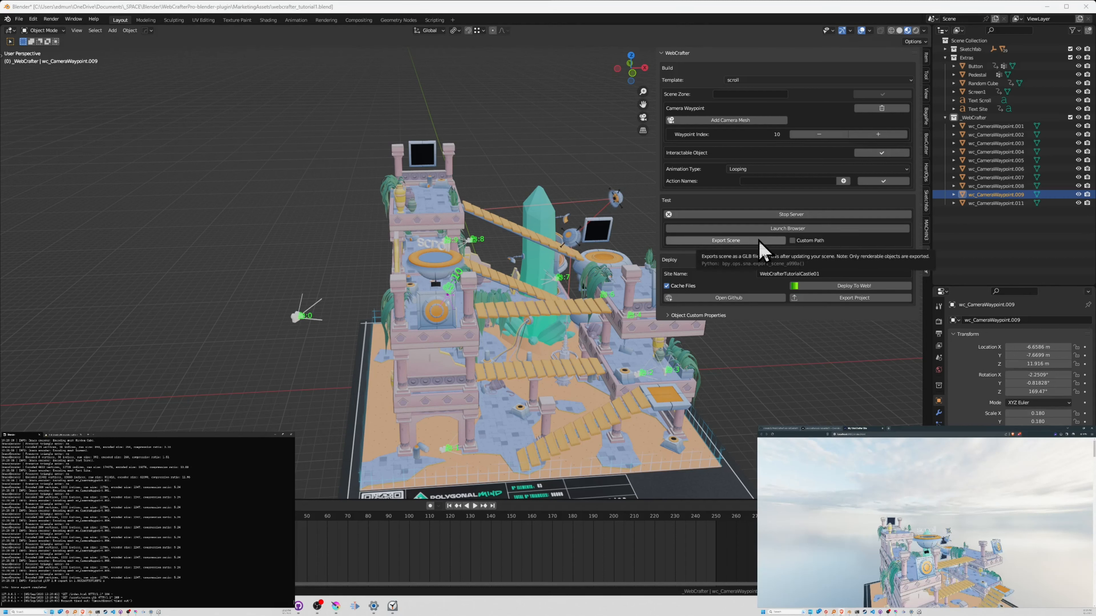
Step: Scroll the web page through the camera waypoints to the polygonalminds.com screen and back to check the camera path
scroll(915, 514, down, 3)
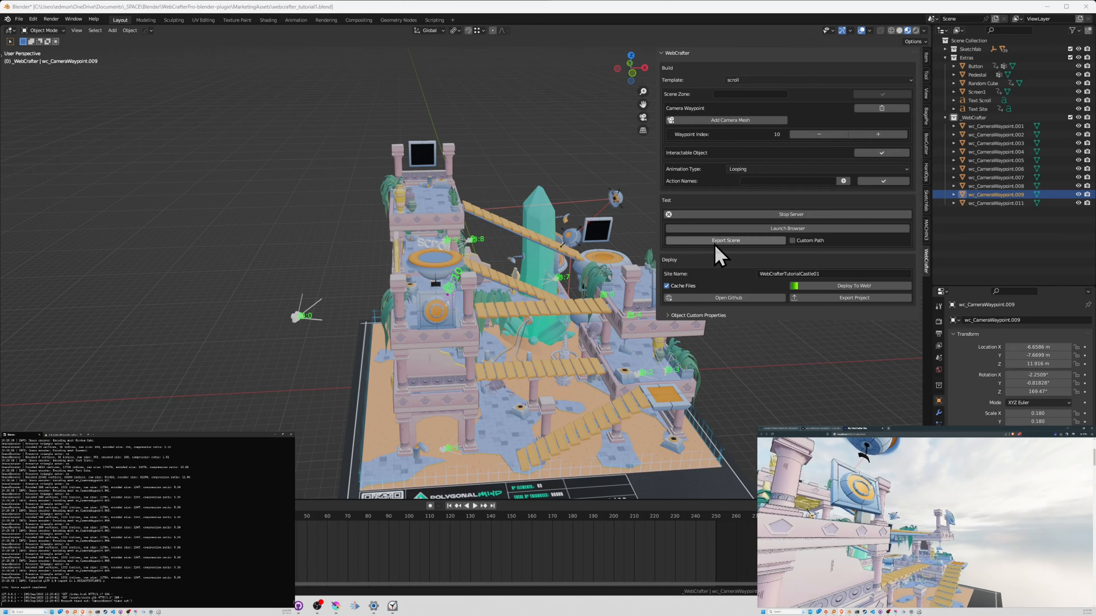
scroll(954, 522, down, 5)
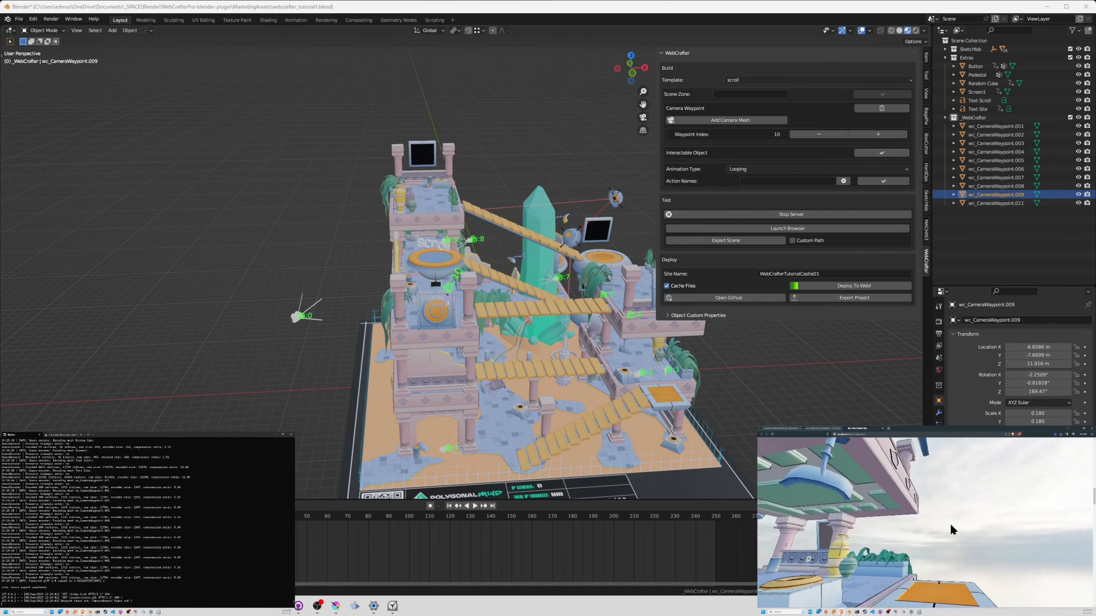
scroll(949, 523, down, 5)
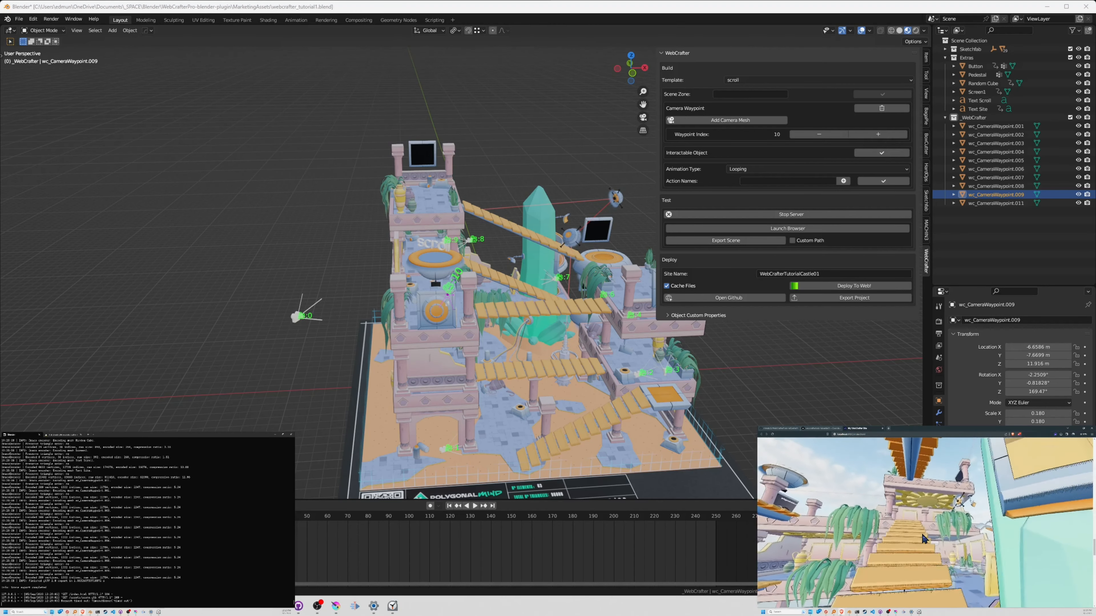
scroll(921, 532, down, 5)
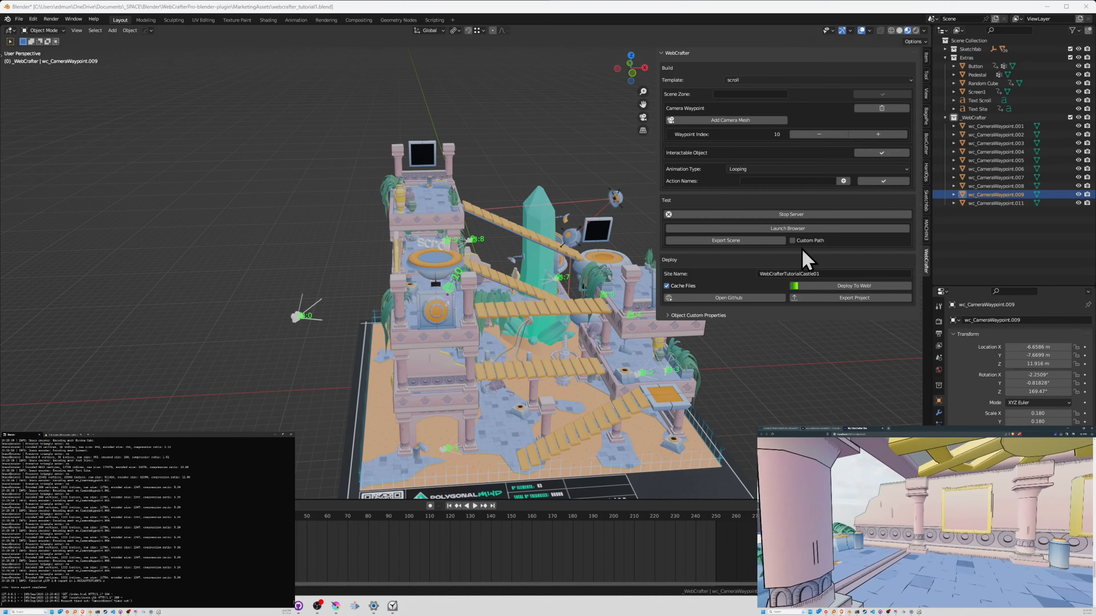
scroll(924, 532, down, 5)
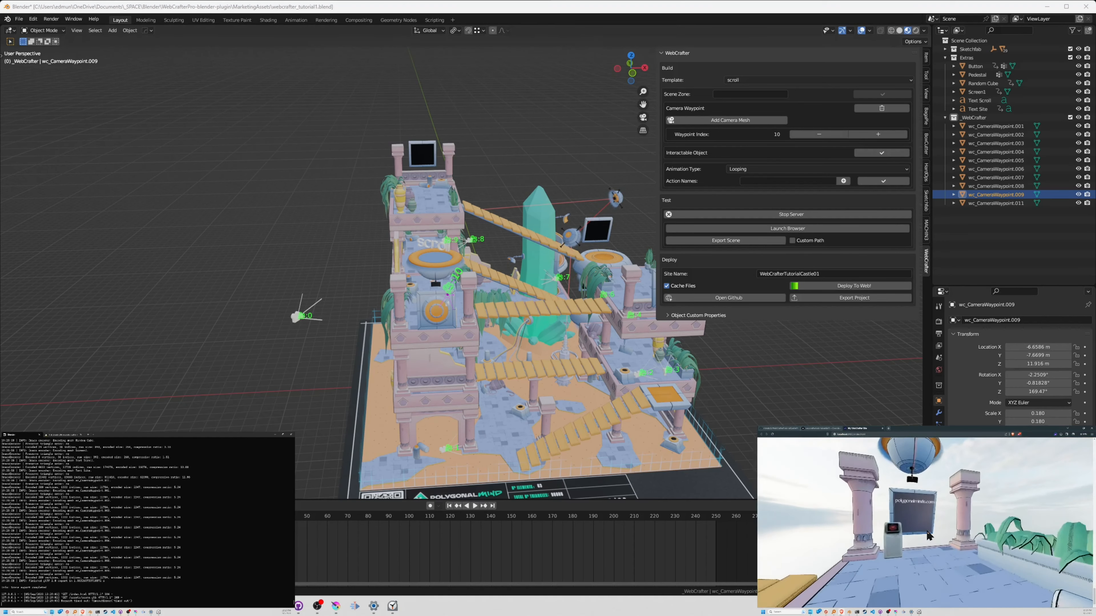
scroll(908, 544, up, 10)
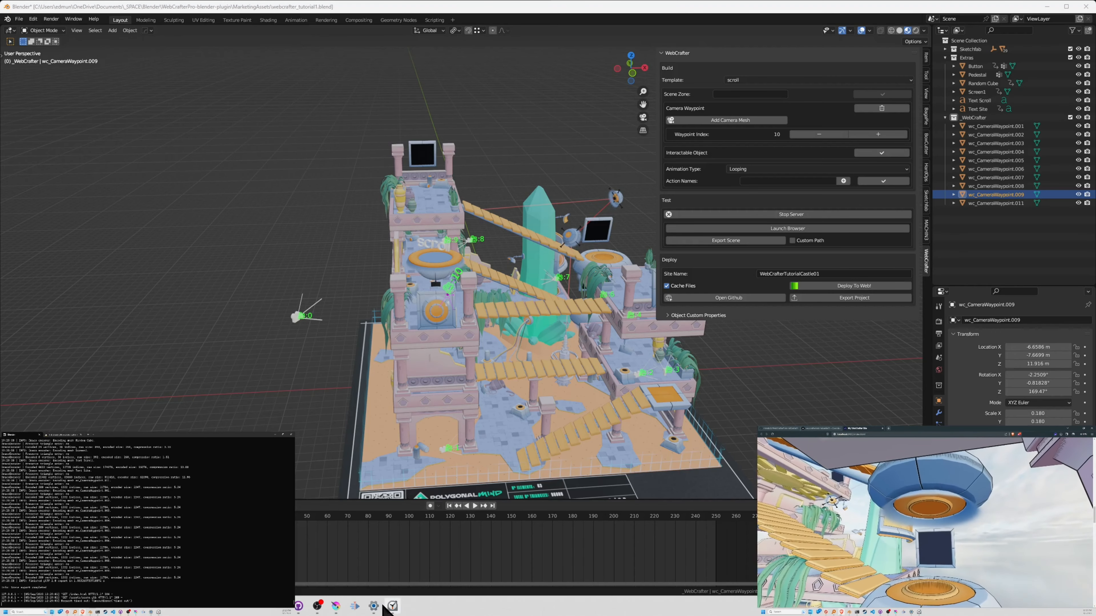
Step: Reload the enlarged web page and scroll through the camera path to the pedestal in front of the polygonalminds.com screen
click(318, 604)
click(318, 604)
drag(930, 430, 390, 1)
scroll(599, 371, up, 4)
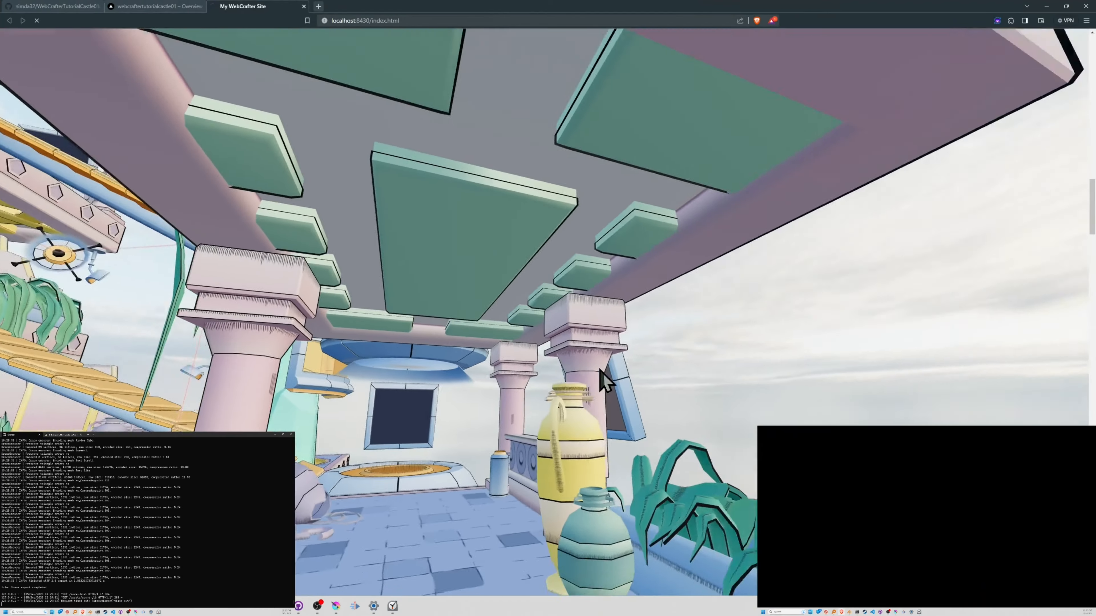
key(F5)
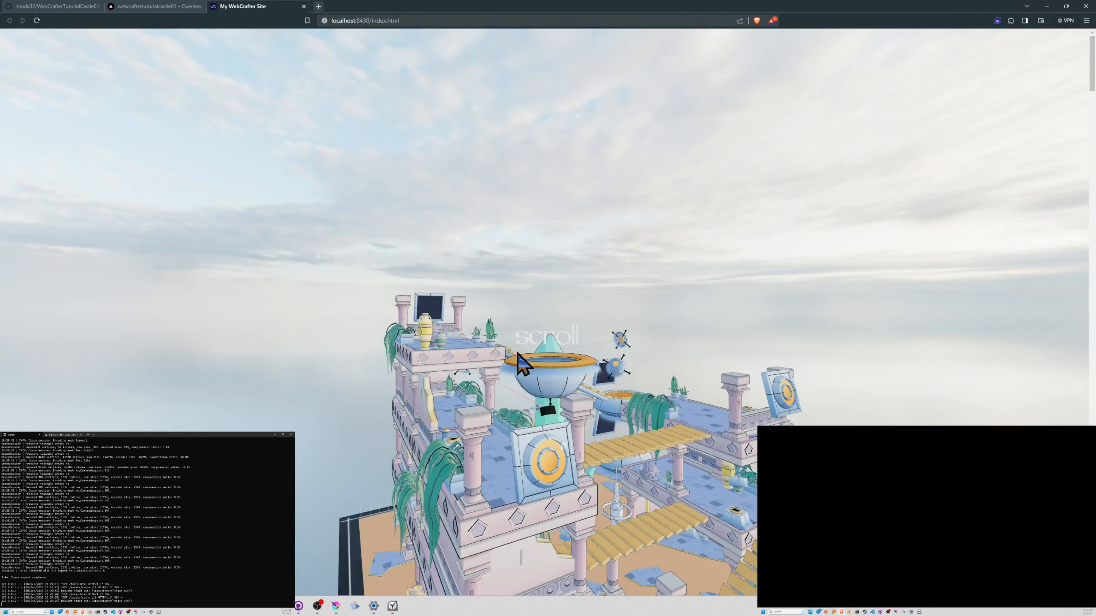
scroll(621, 357, down, 10)
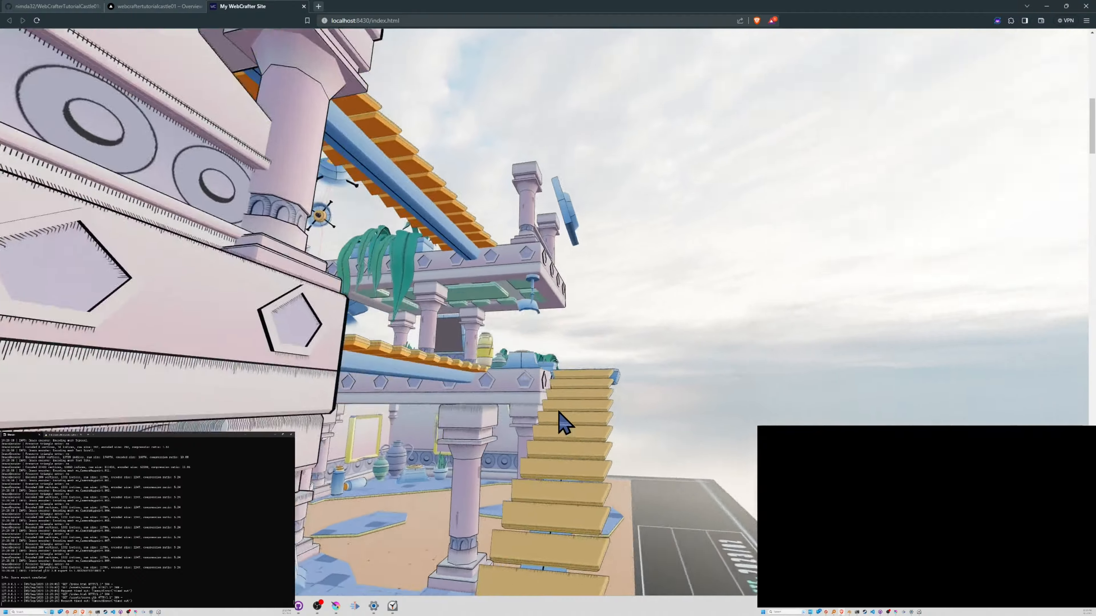
scroll(556, 425, down, 6)
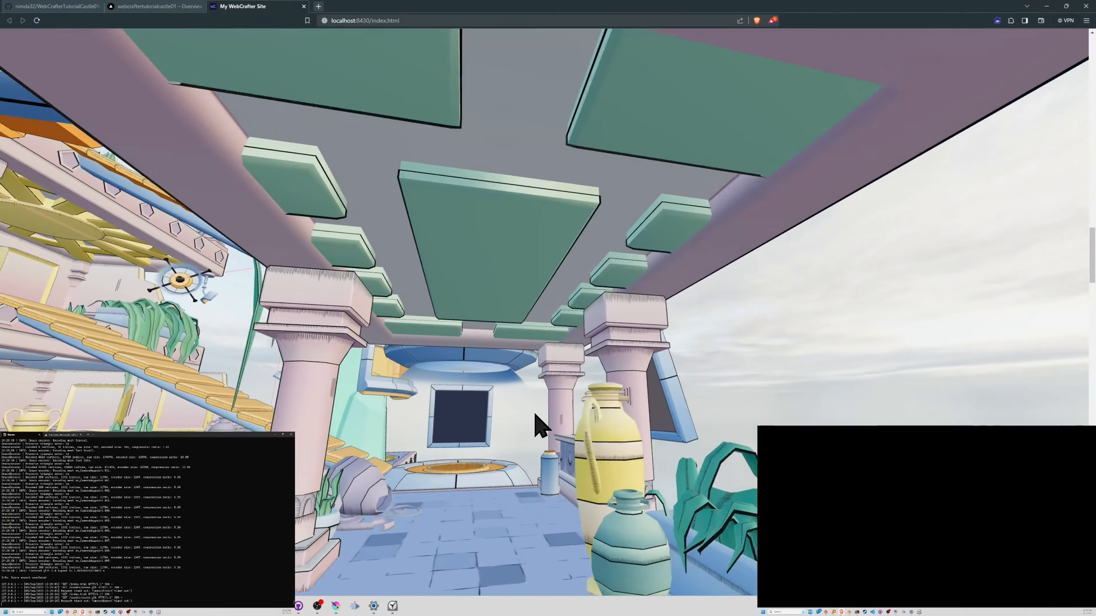
scroll(542, 429, up, 10)
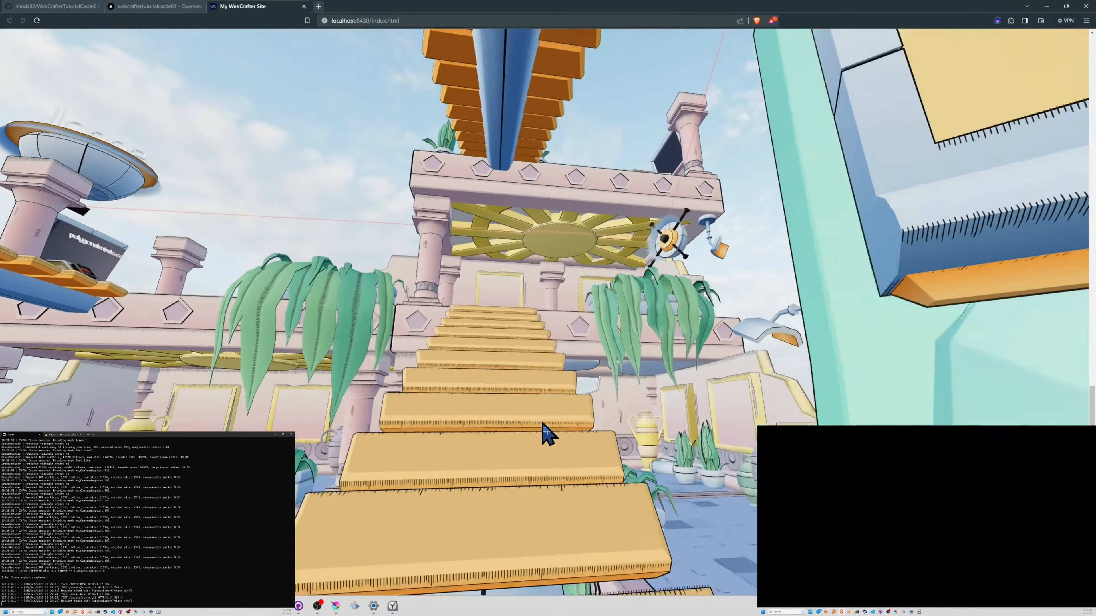
scroll(544, 434, down, 10)
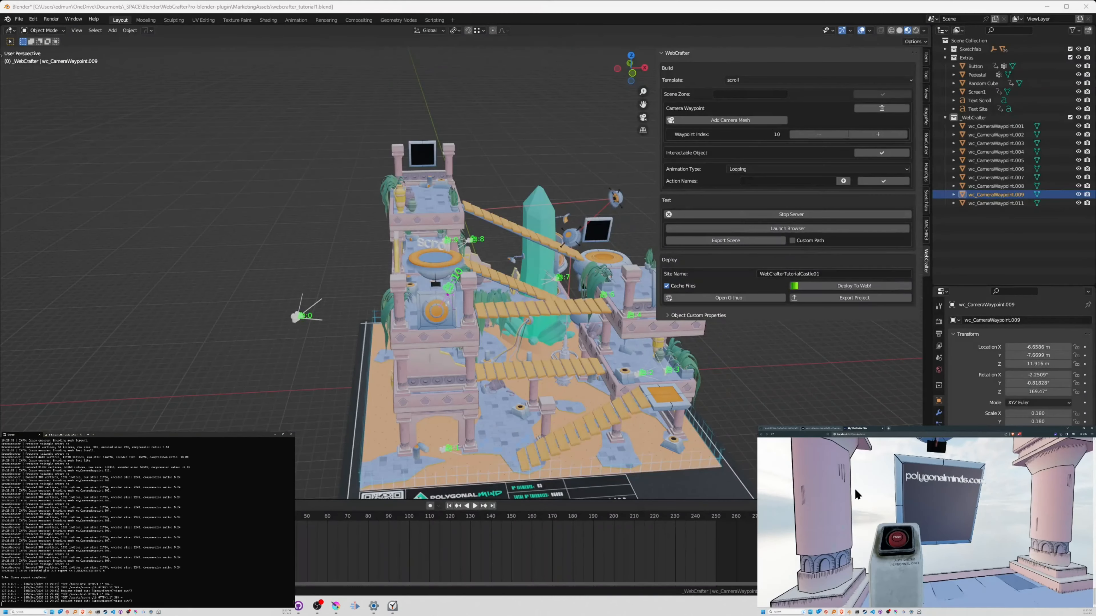
Step: Mark the red-button pedestal as an interactable object in Blender
scroll(486, 325, up, 6)
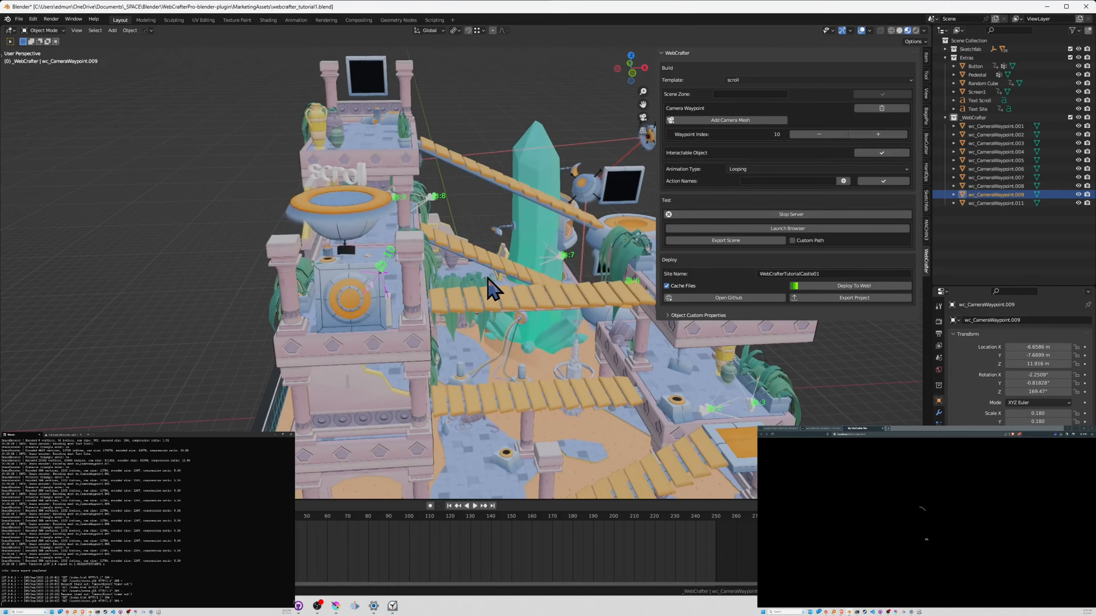
middle_drag(525, 288, 428, 304)
scroll(452, 309, up, 4)
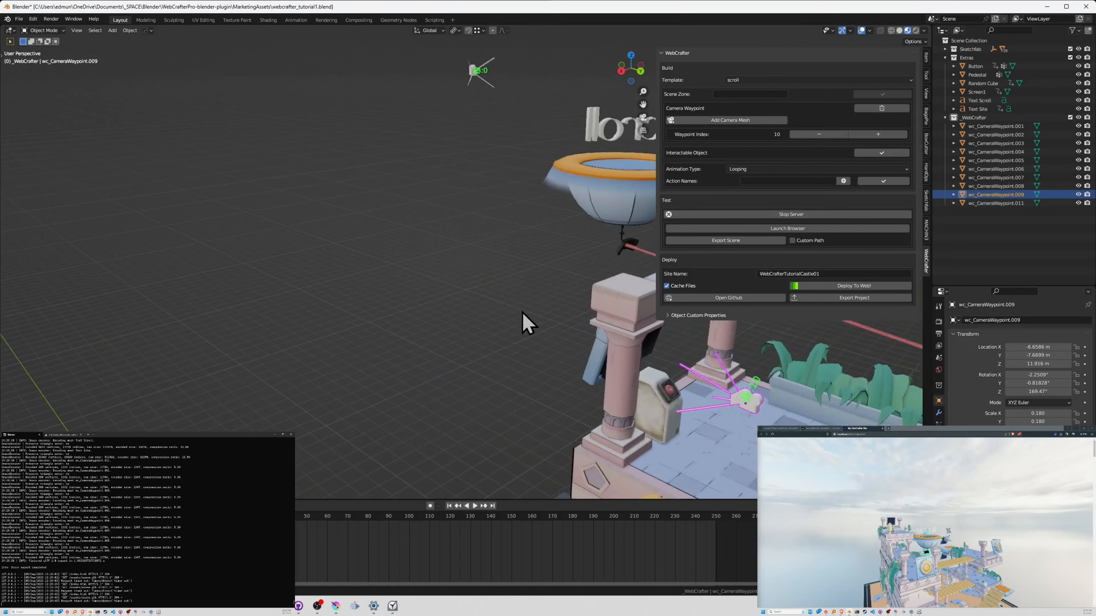
middle_drag(525, 321, 474, 263)
click(481, 305)
scroll(487, 308, up, 3)
key(KP_Decimal)
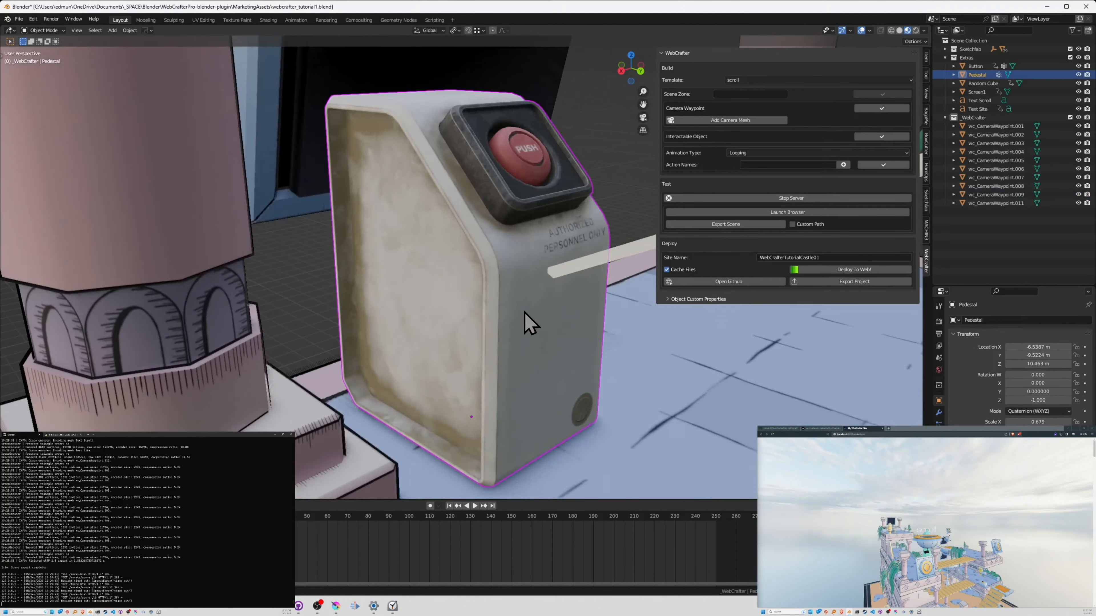
middle_drag(526, 316, 501, 307)
scroll(514, 318, down, 3)
scroll(440, 306, down, 2)
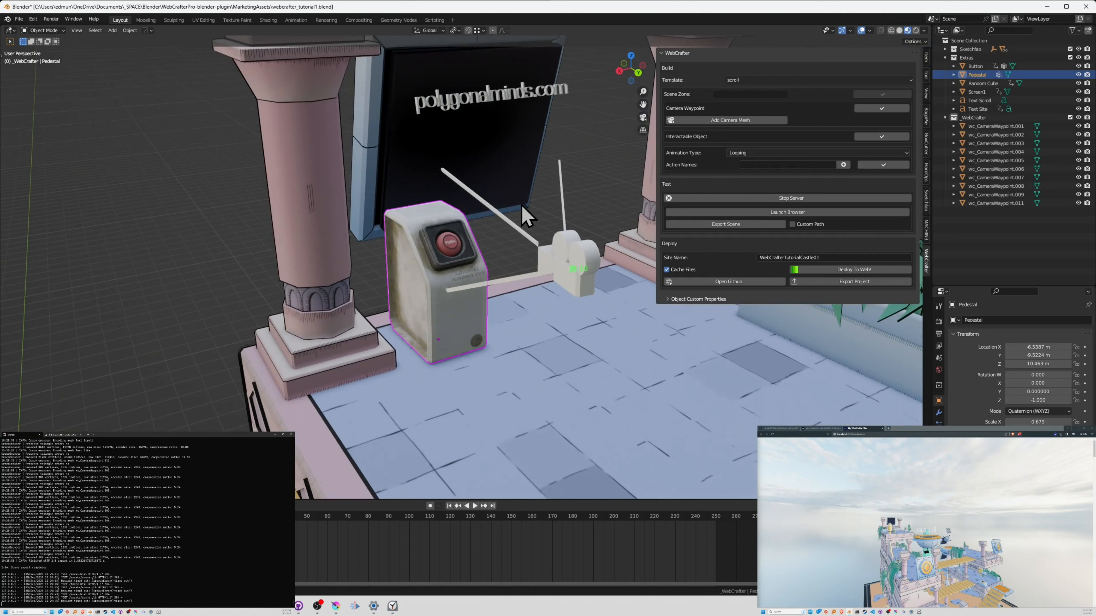
click(881, 136)
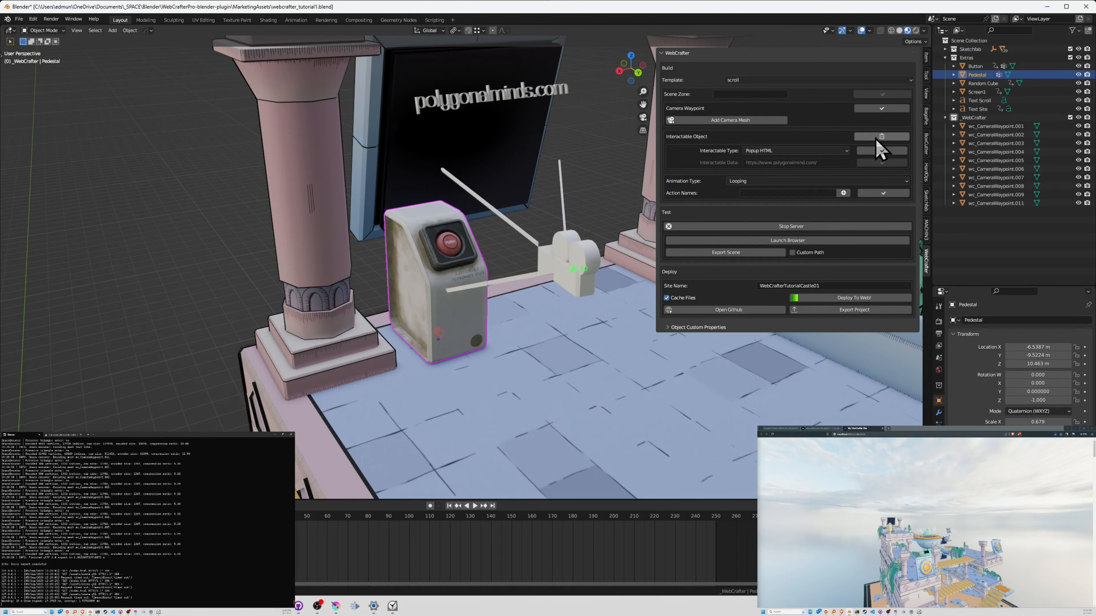
scroll(372, 233, up, 2)
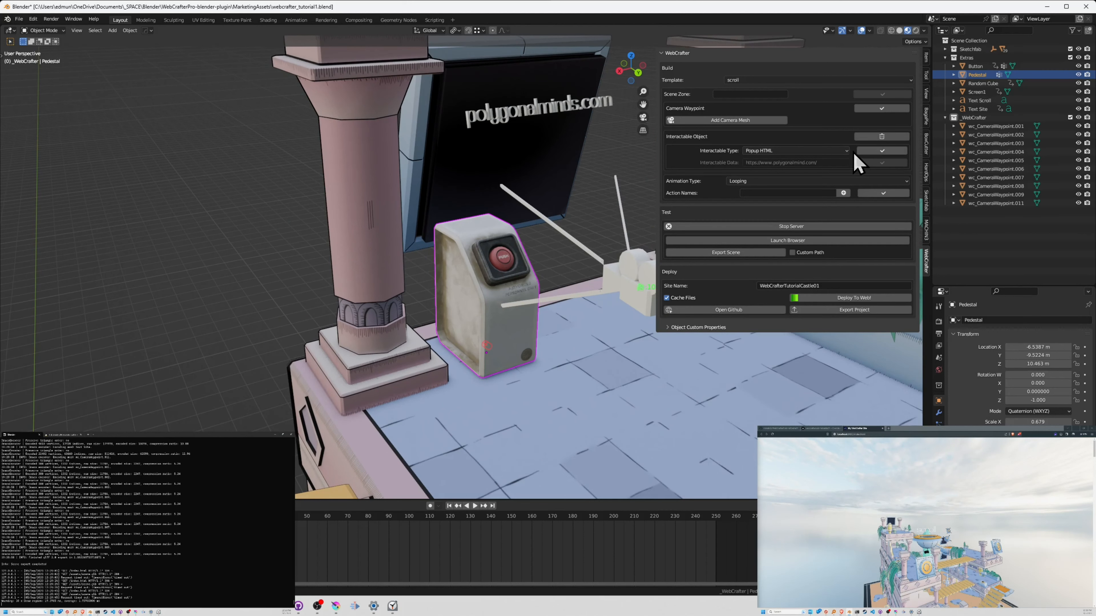
middle_drag(519, 218, 718, 196)
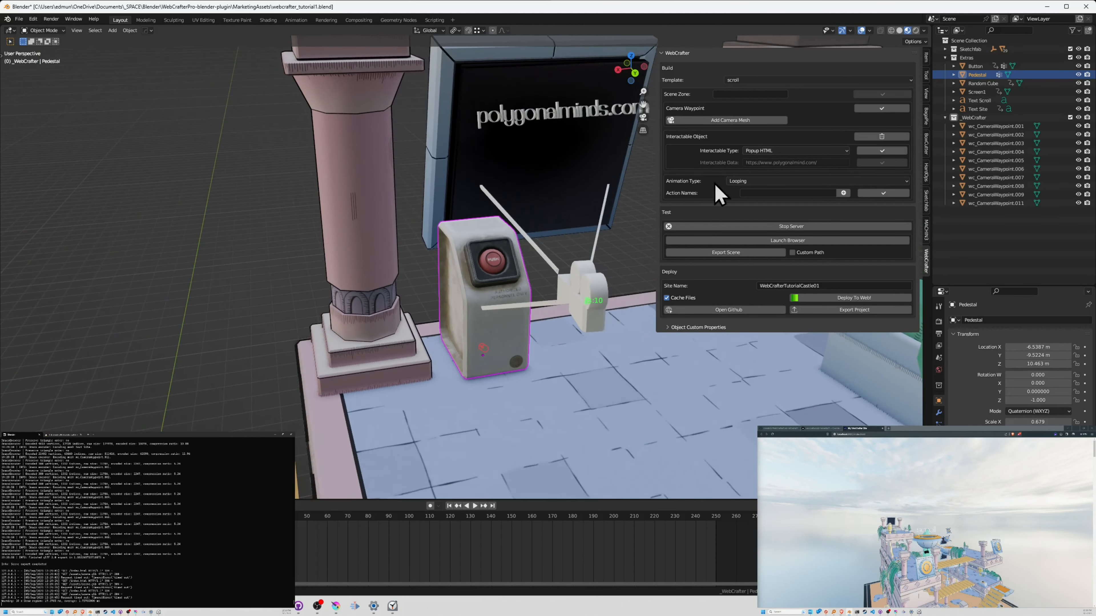
click(835, 152)
click(779, 152)
click(779, 151)
click(779, 152)
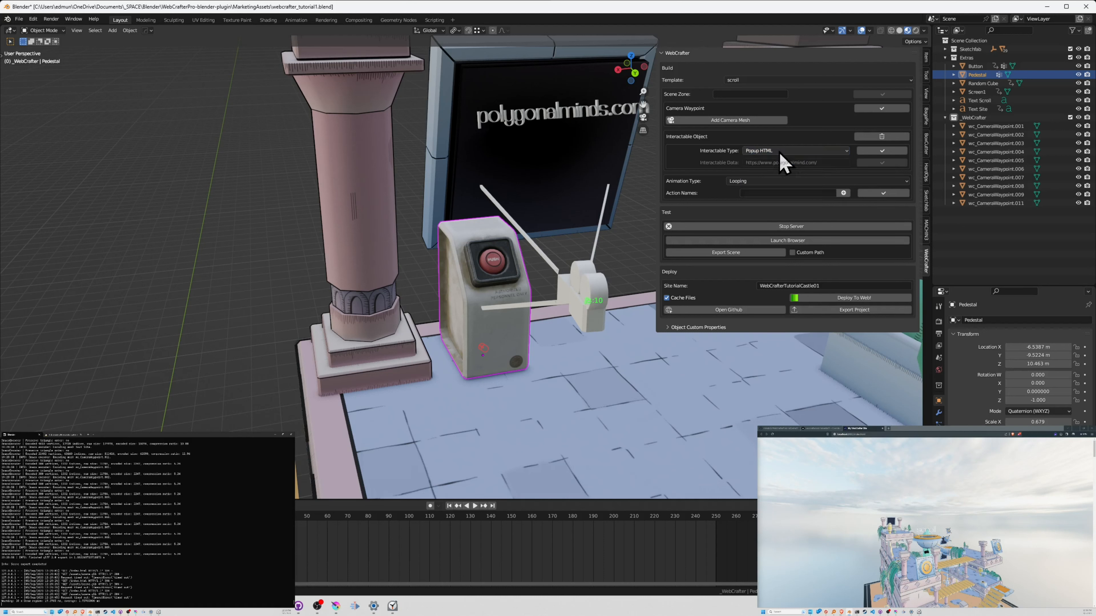
click(871, 154)
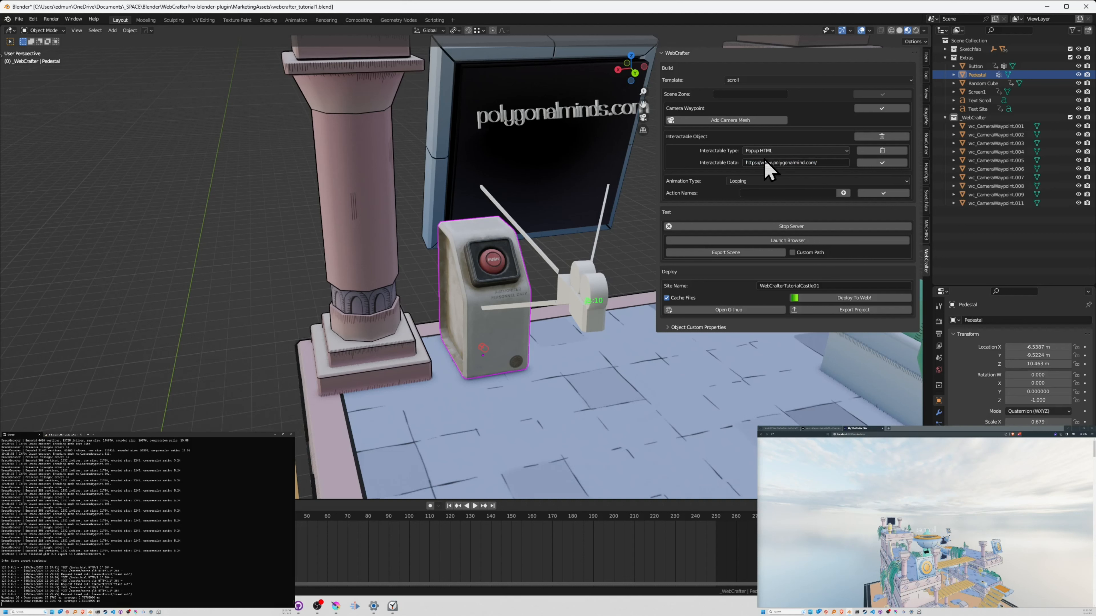
click(866, 164)
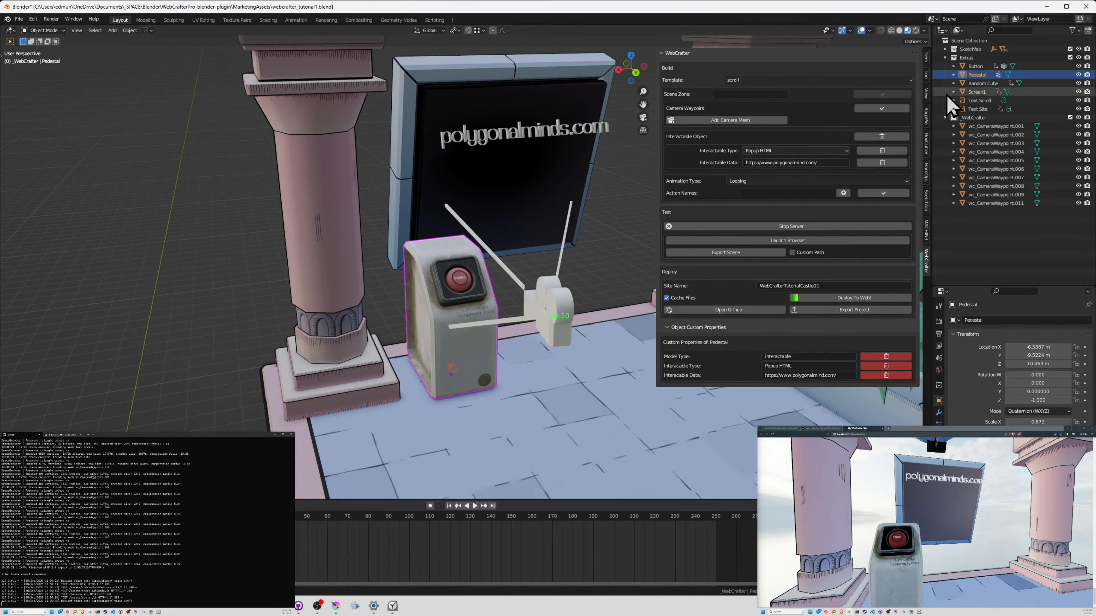
Step: Play the scene animation briefly to preview the screen behind the pedestal
middle_drag(509, 292, 473, 320)
scroll(455, 293, up, 1)
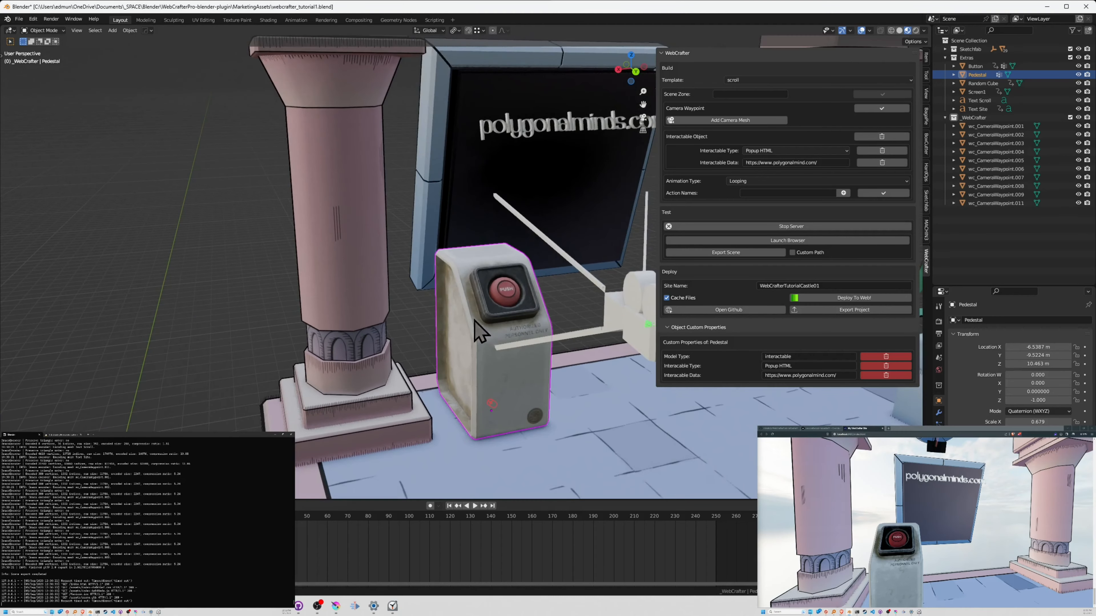
scroll(492, 317, up, 3)
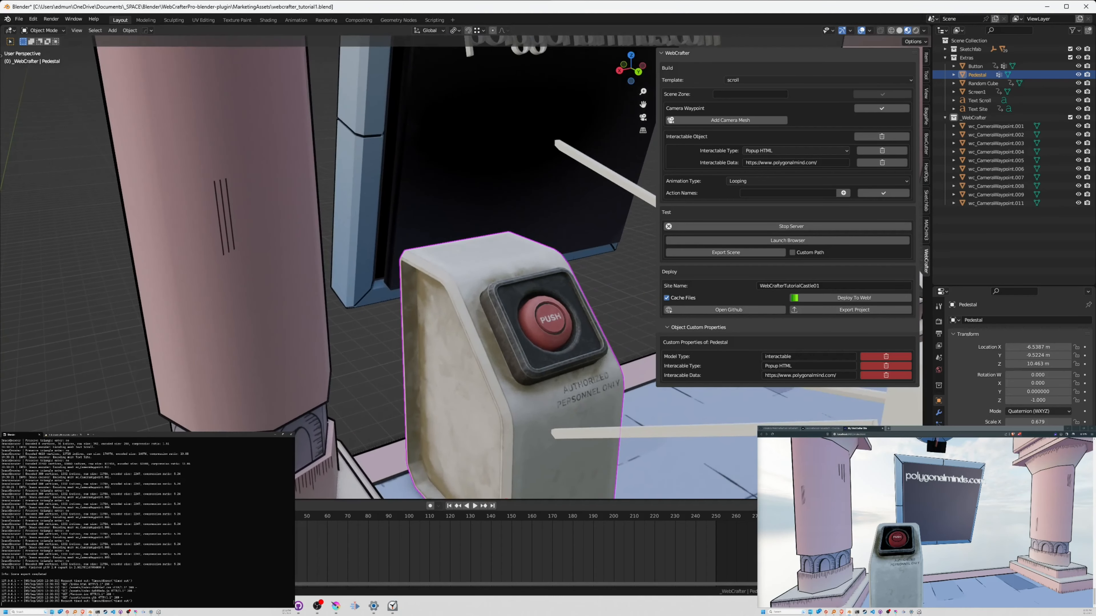
key(space)
key(space)
Step: Choose the On Pointer Enter animation type and load the action names of the cube, the screen and the polygonalminds.com text
scroll(432, 305, down, 2)
middle_drag(431, 304, 396, 409)
click(521, 207)
shift+click(439, 194)
shift+click(456, 177)
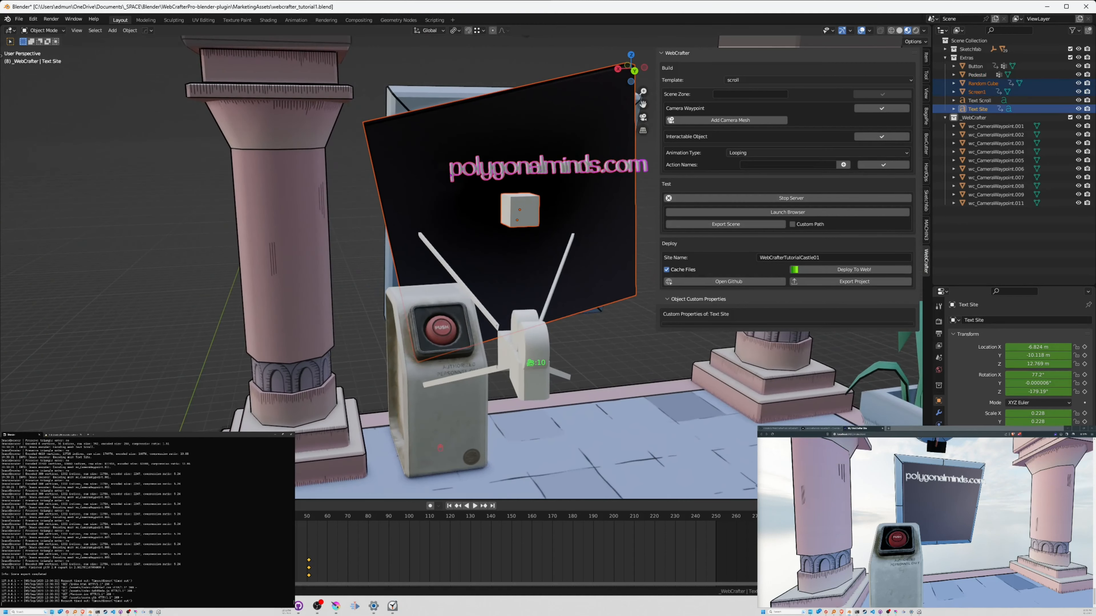
middle_drag(514, 273, 574, 267)
middle_drag(477, 330, 584, 280)
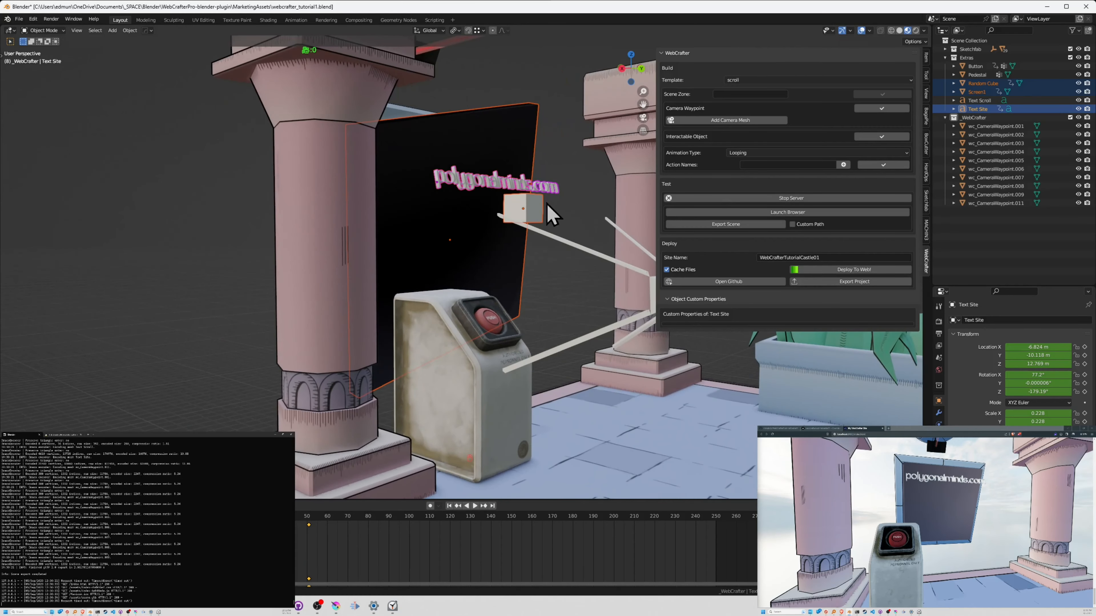
middle_drag(552, 211, 662, 192)
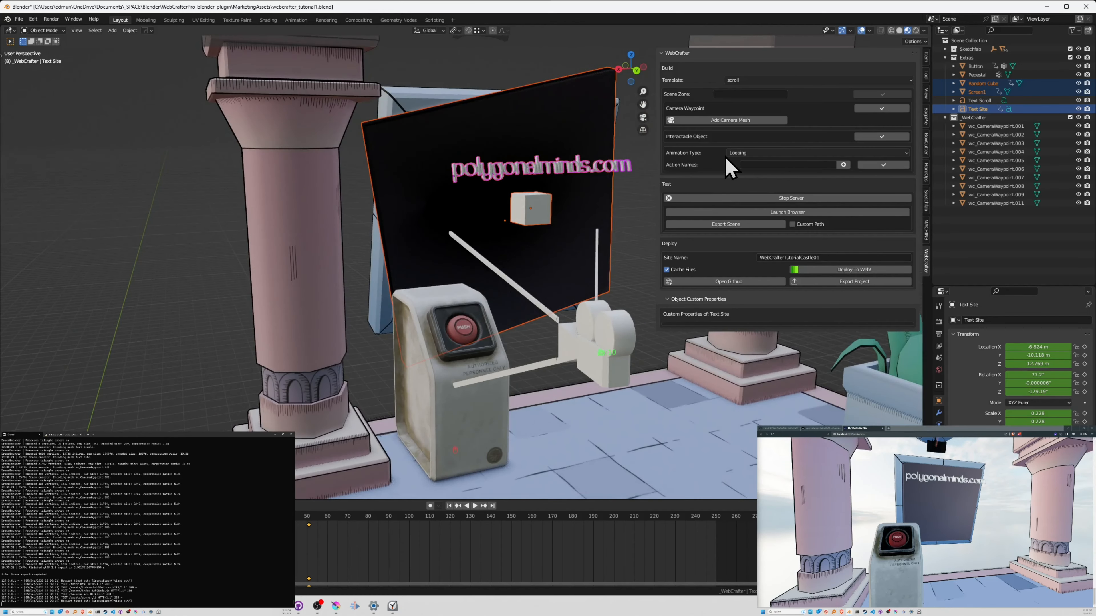
click(737, 153)
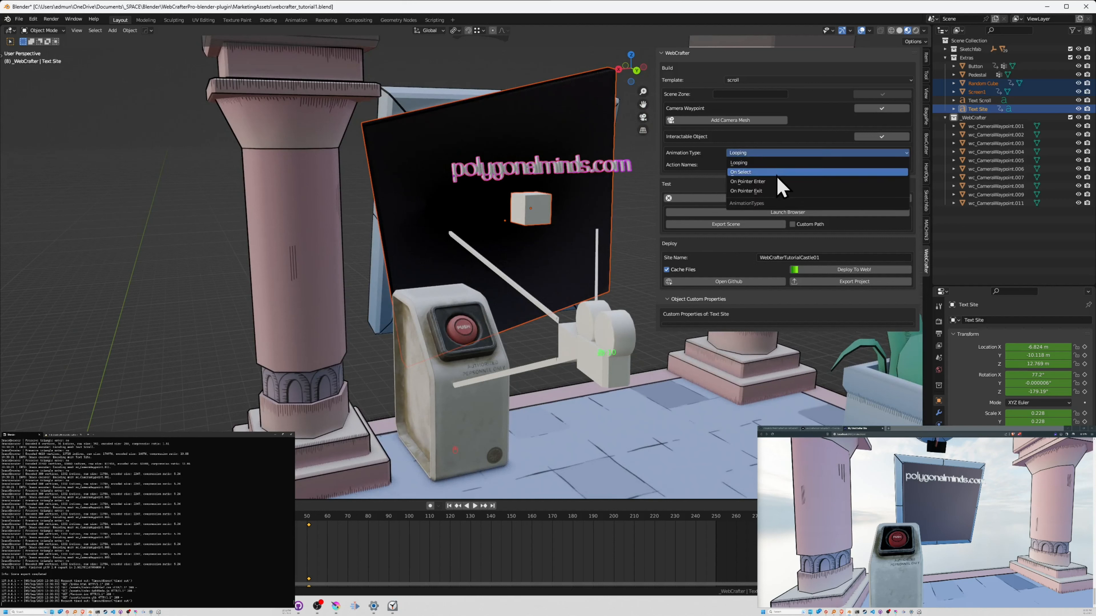
click(774, 190)
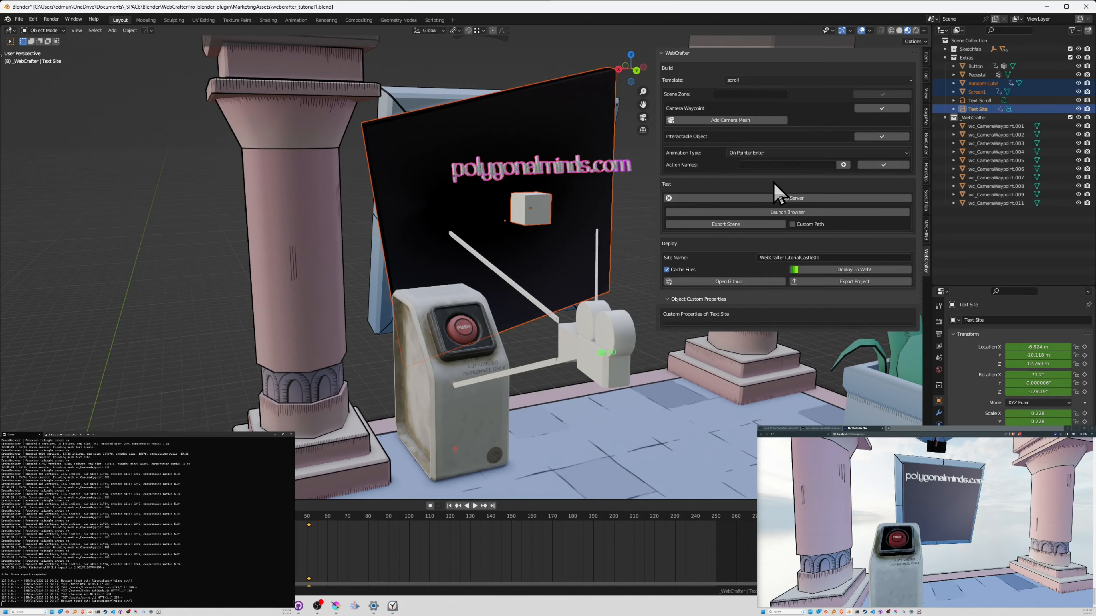
click(843, 164)
click(776, 165)
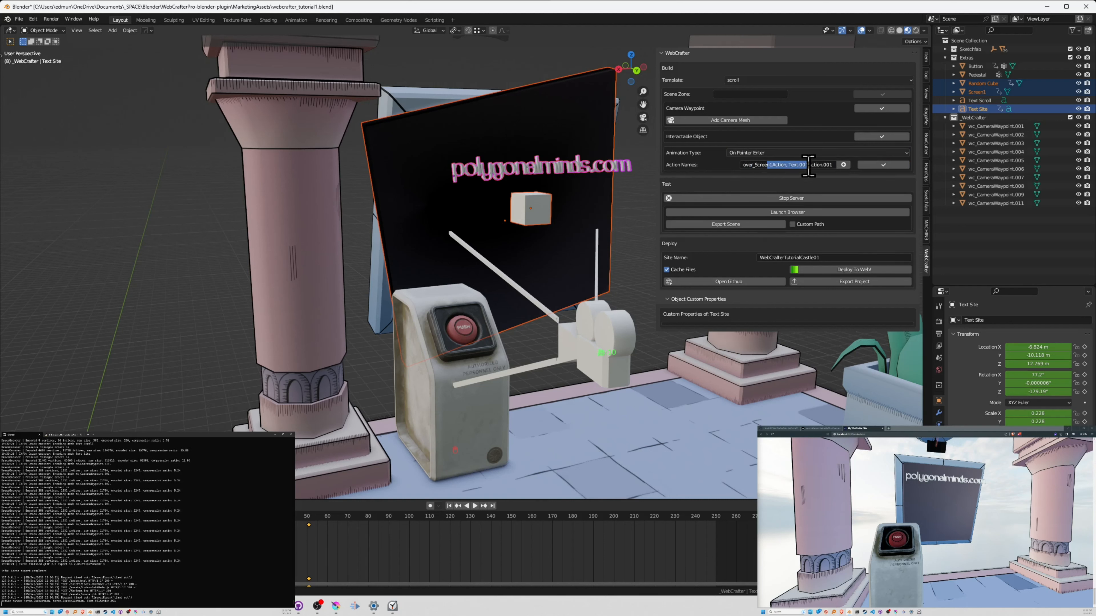
drag(813, 167, 735, 167)
click(751, 169)
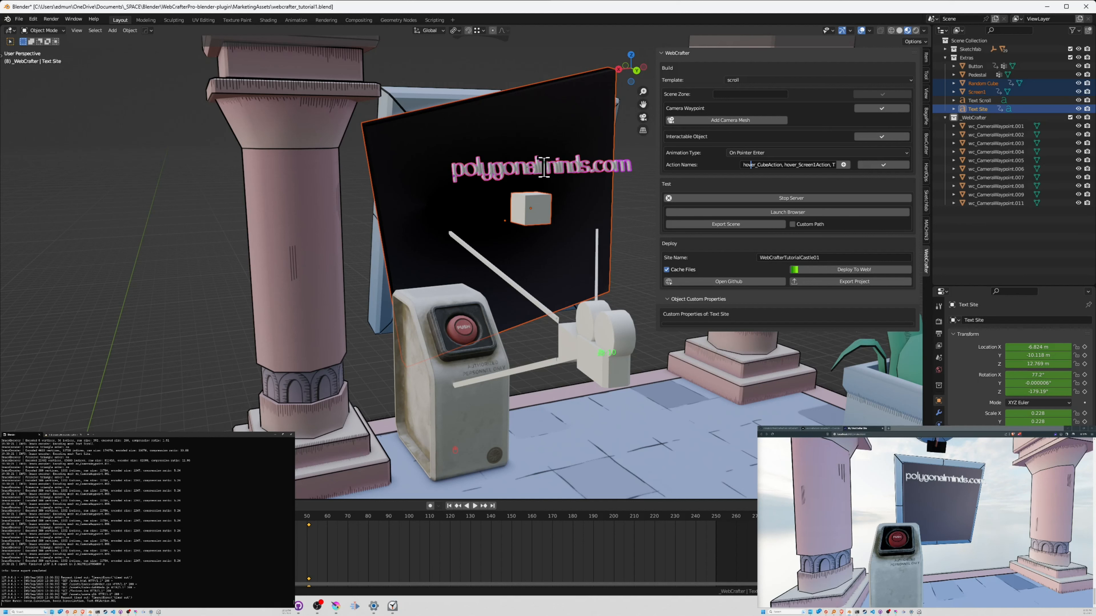
Step: Assign the loaded action names to the pedestal as its On Pointer Enter animations
click(439, 322)
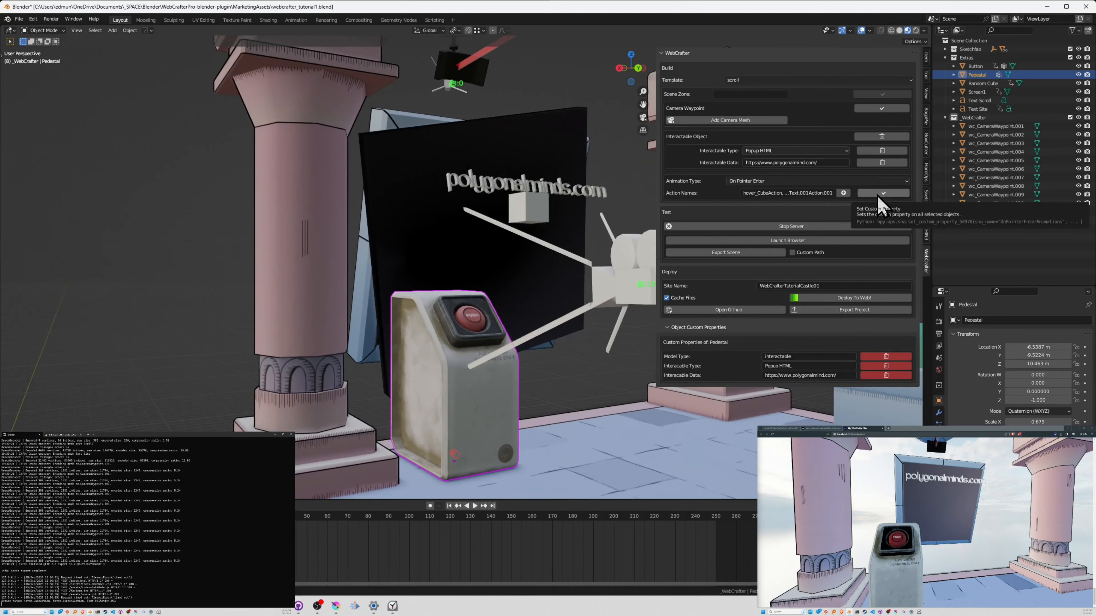
mouse_move(413, 319)
middle_down()
mouse_move(472, 326)
mouse_move(407, 327)
middle_up()
click(891, 193)
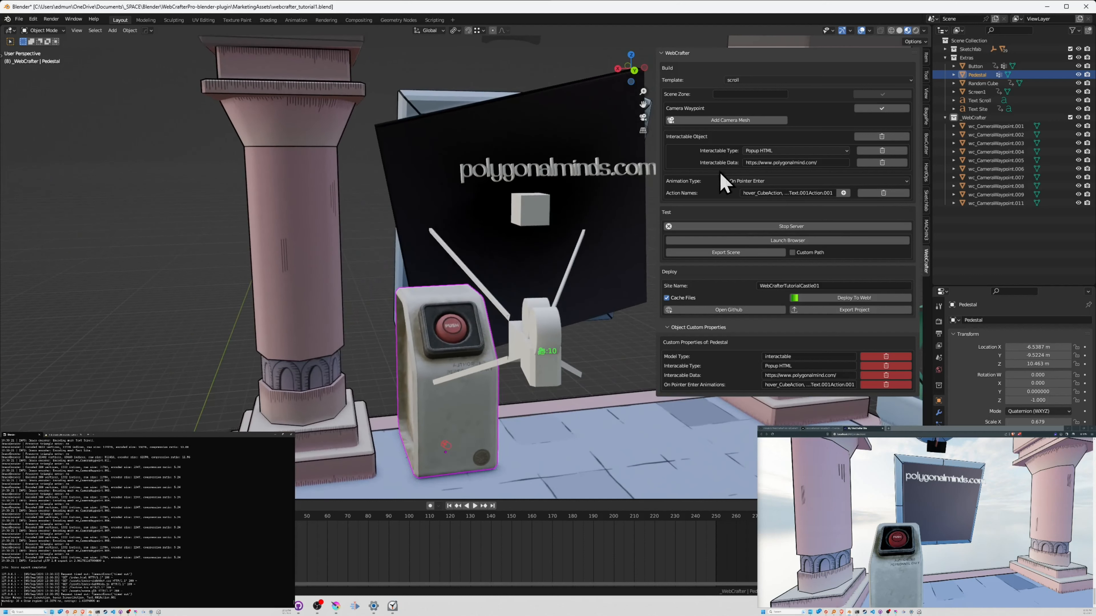
Step: Export the scene with the pedestal's hover animations and reload the page in the browser
click(733, 253)
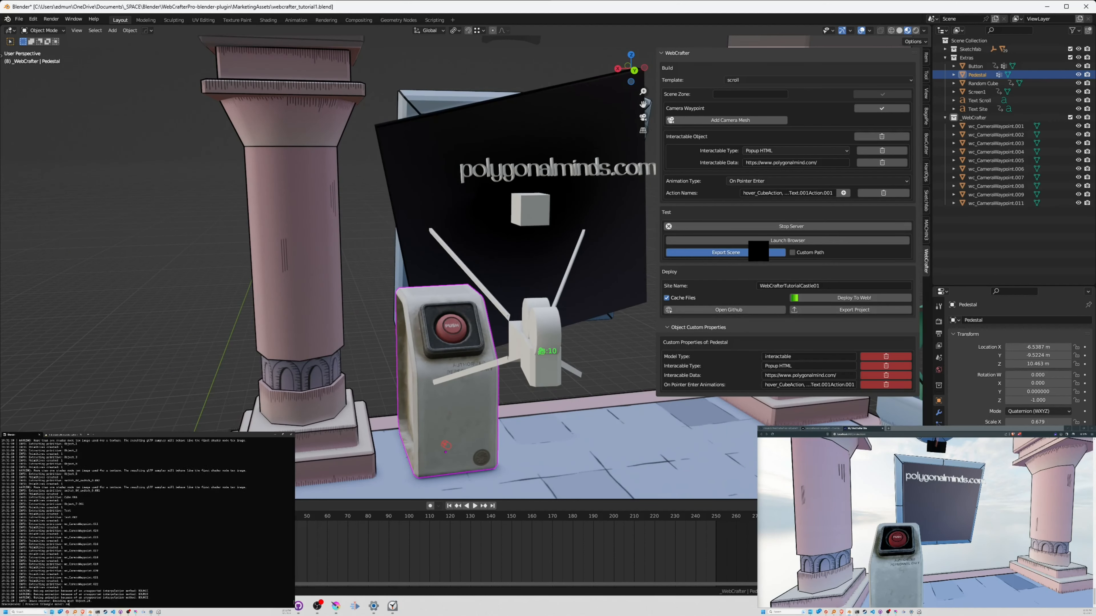
middle_drag(439, 338, 461, 344)
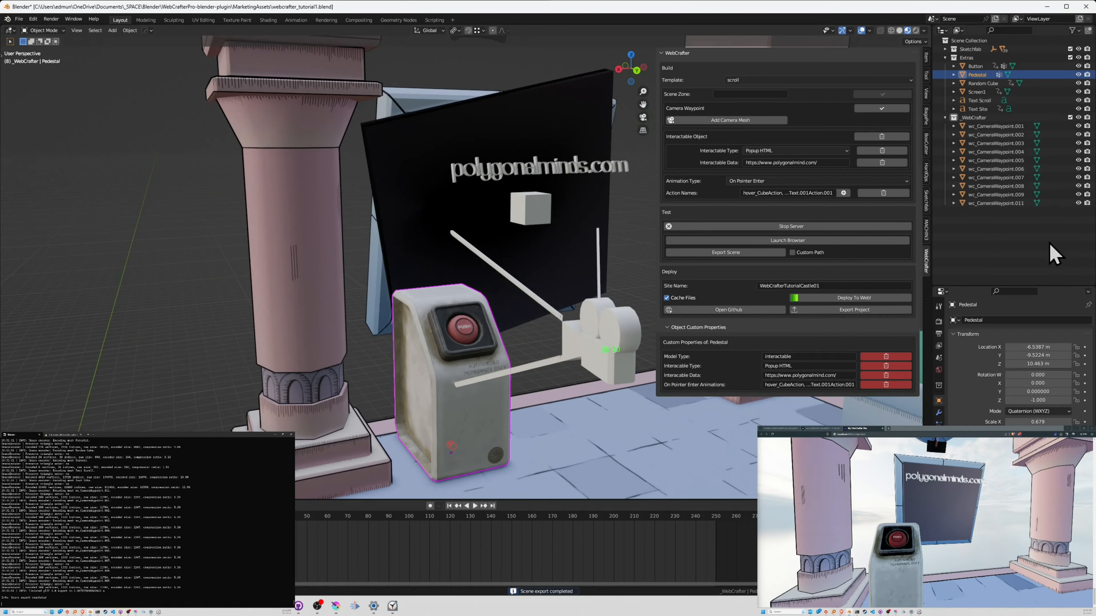
click(866, 482)
key(F5)
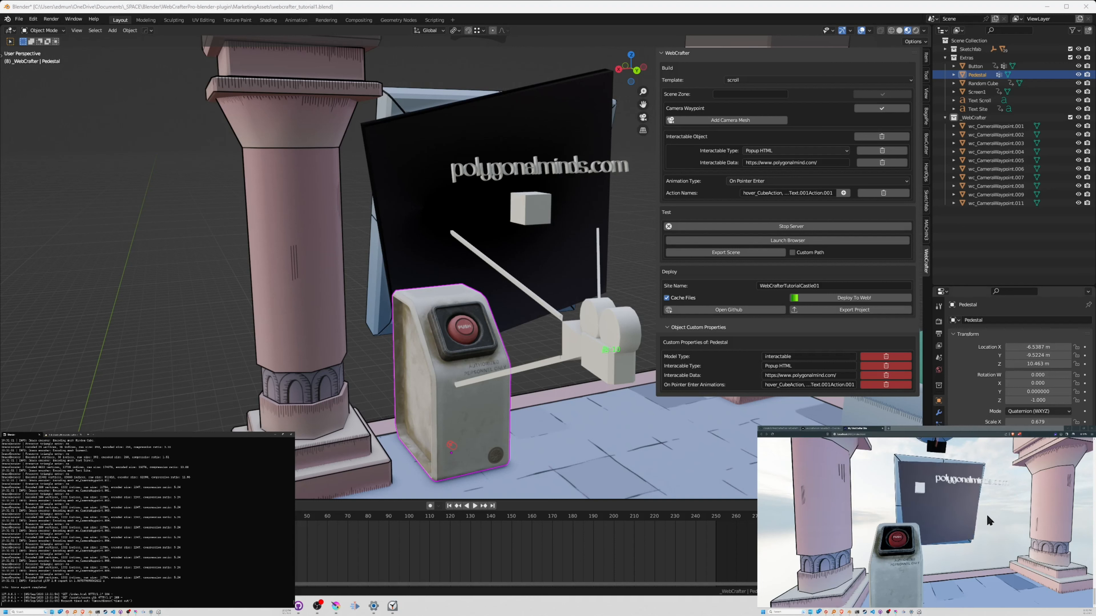
Step: Expand the red button's animation data in the scene hierarchy and copy its stashed action Object_9.002Action
scroll(489, 306, up, 2)
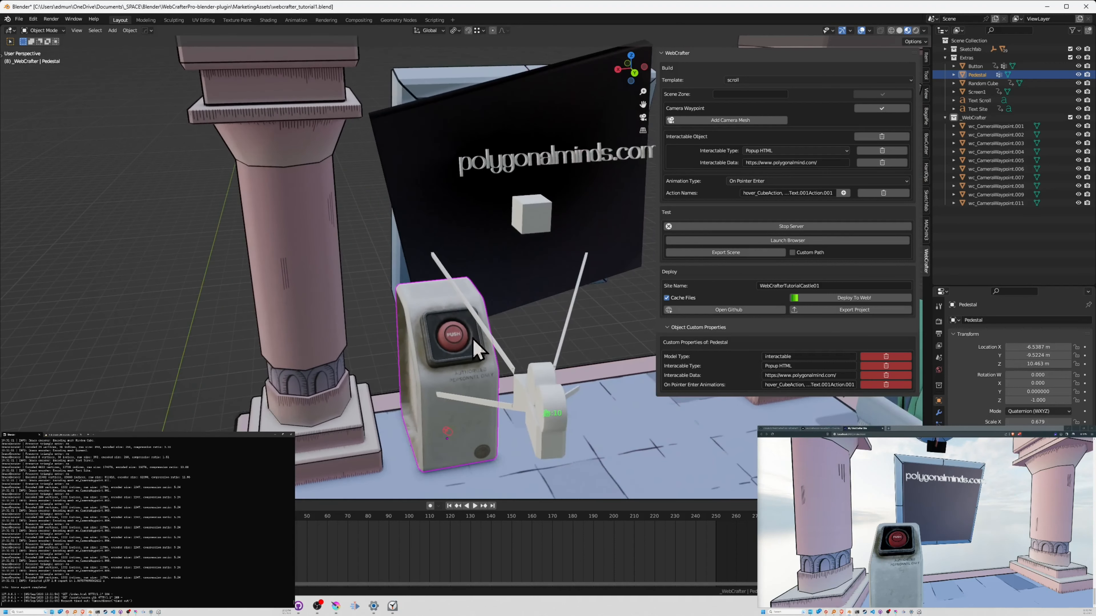
click(458, 347)
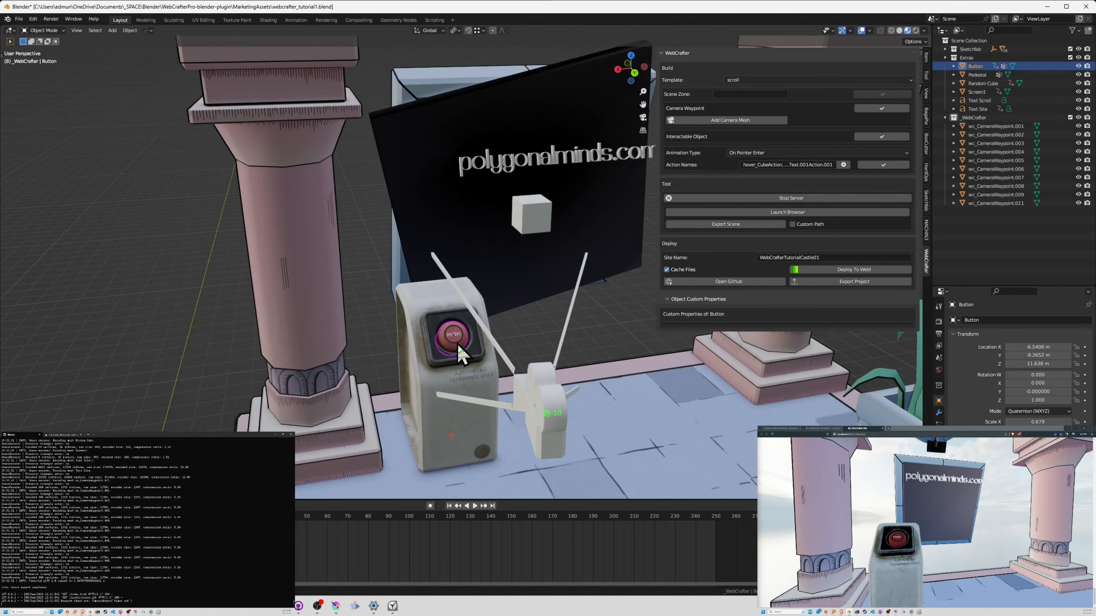
middle_drag(398, 269, 434, 246)
click(954, 66)
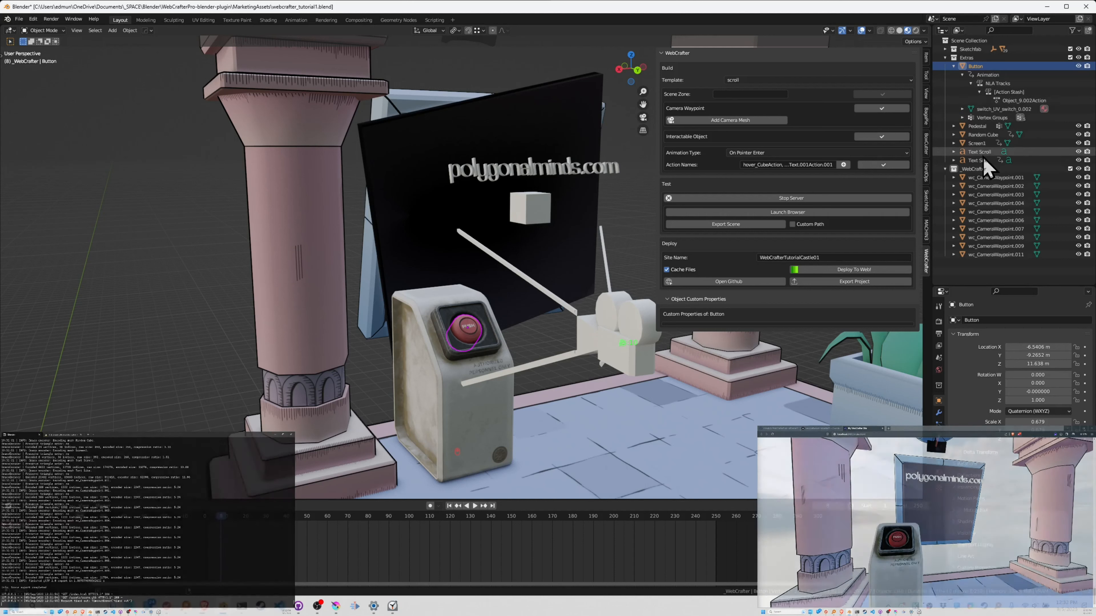
key(ctrl+shift+Home)
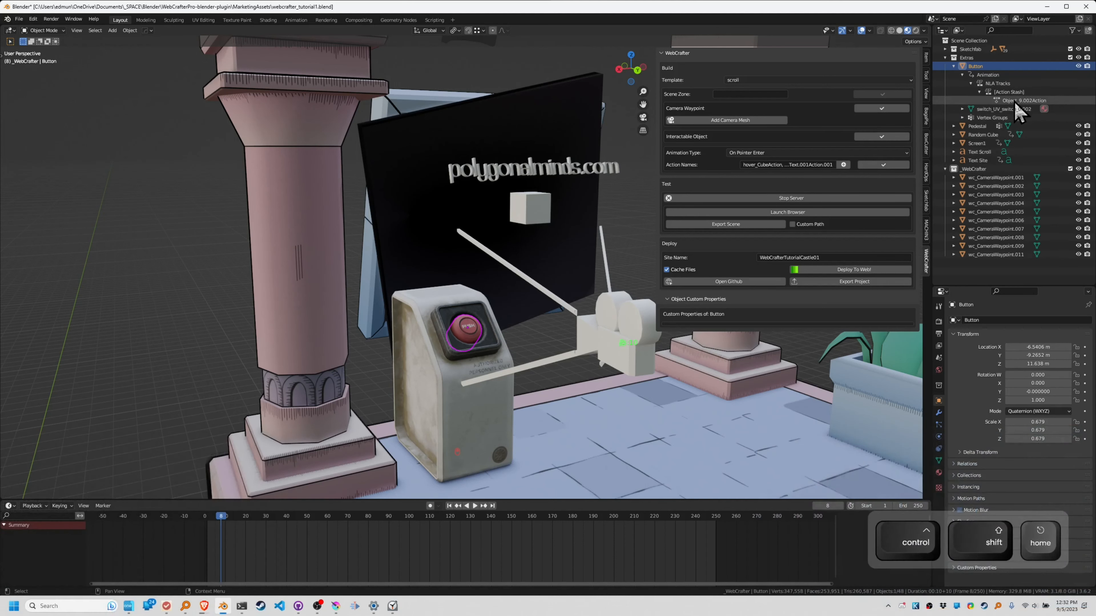
click(1016, 101)
key(ctrl+c)
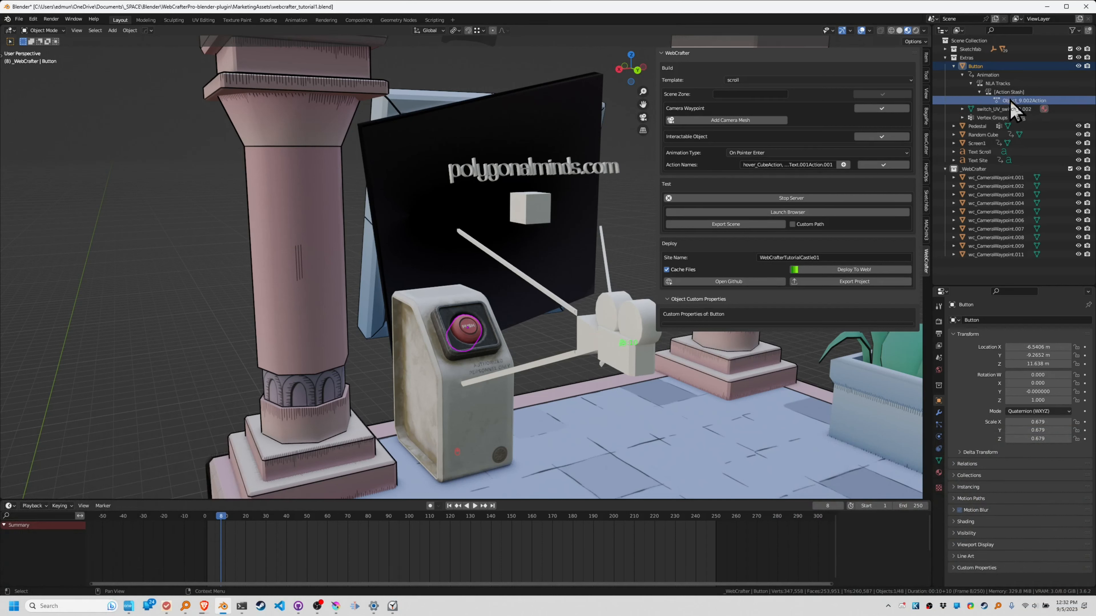
Step: Append Object_9.002Action to the loaded action names and assign them to the red button as its On Pointer Enter animations
click(821, 166)
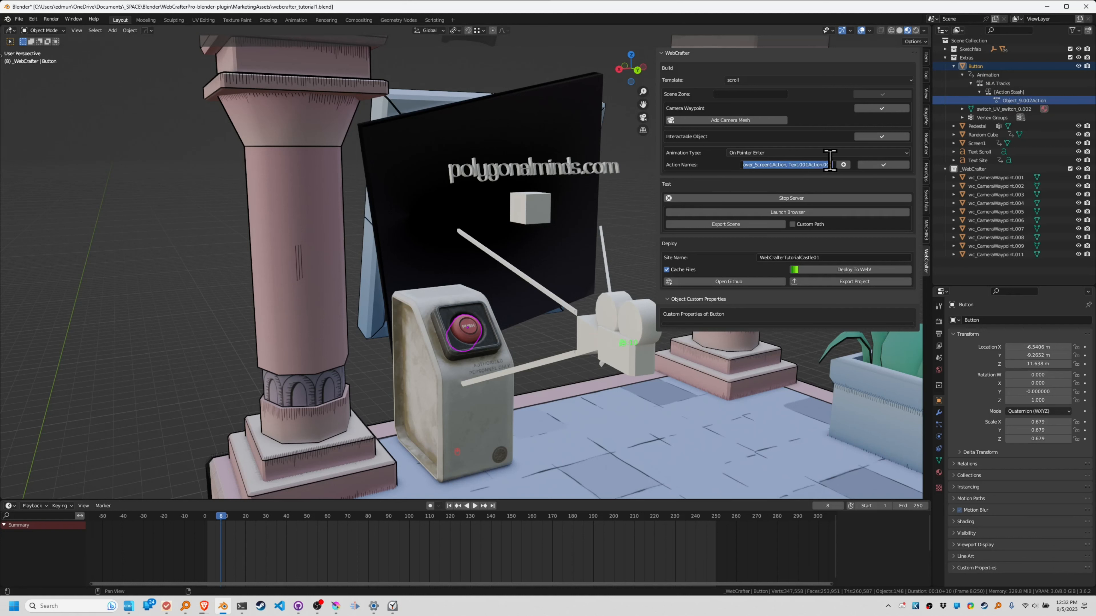
key(End)
key(ctrl+v)
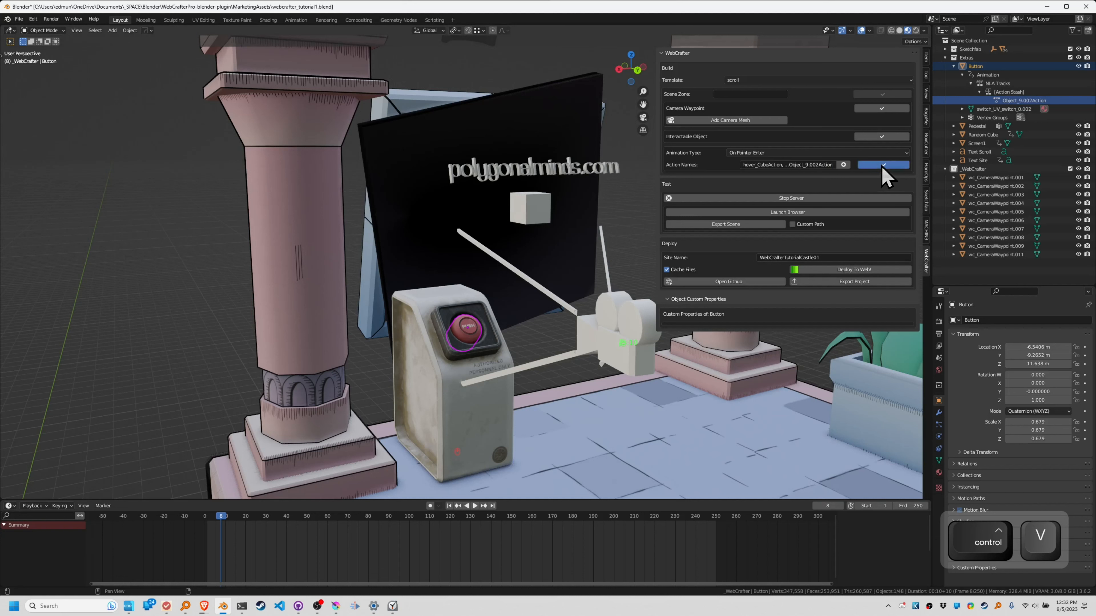
click(883, 165)
click(962, 75)
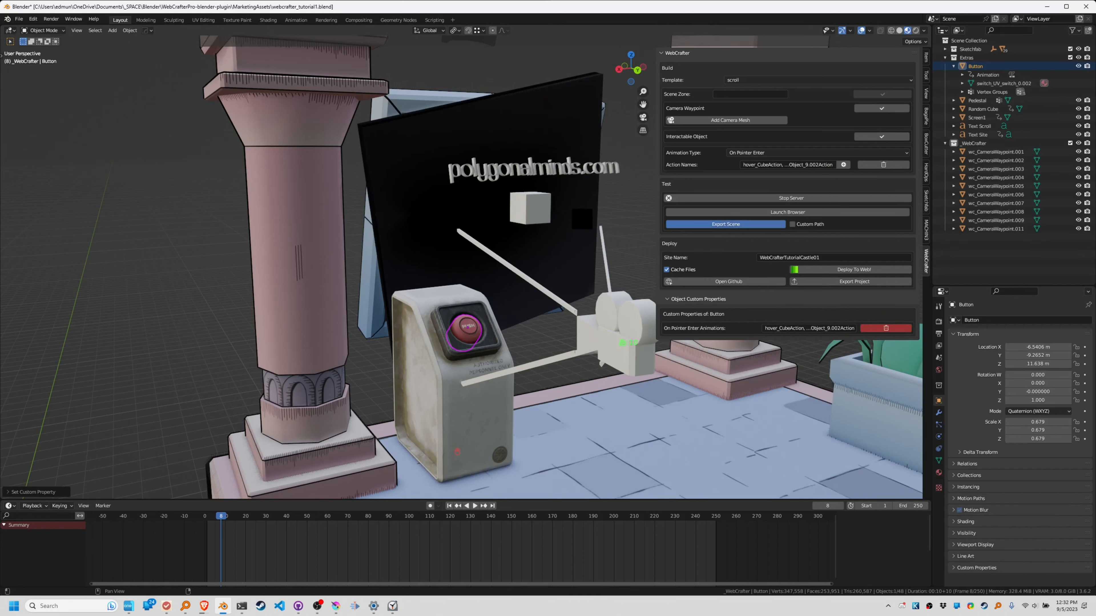
Step: Select the pedestal, then test its button's popup link in the browser and close the popup website
click(590, 211)
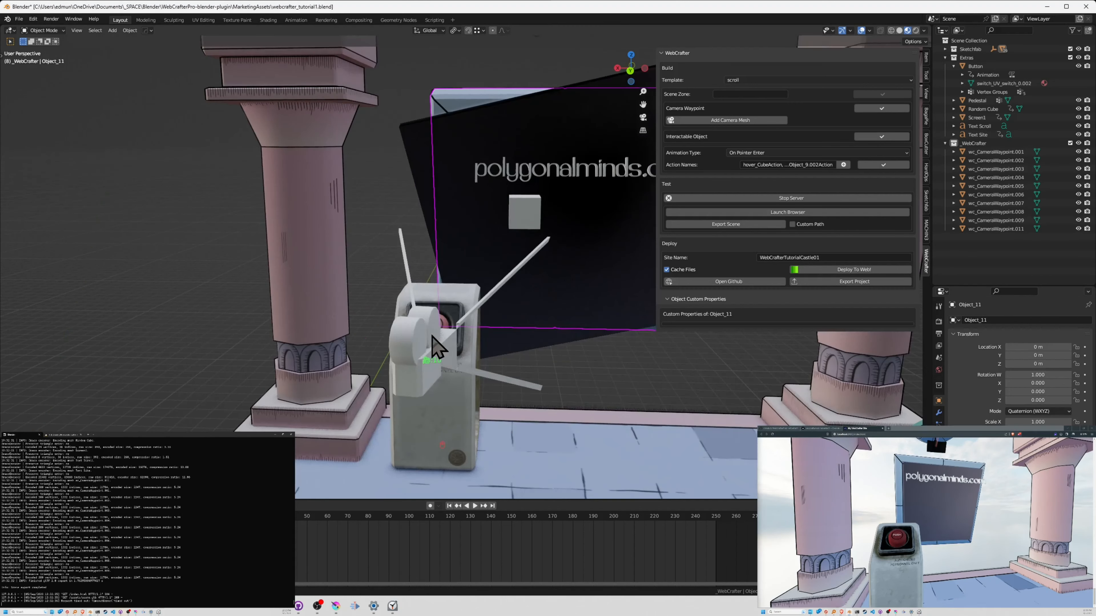
click(464, 349)
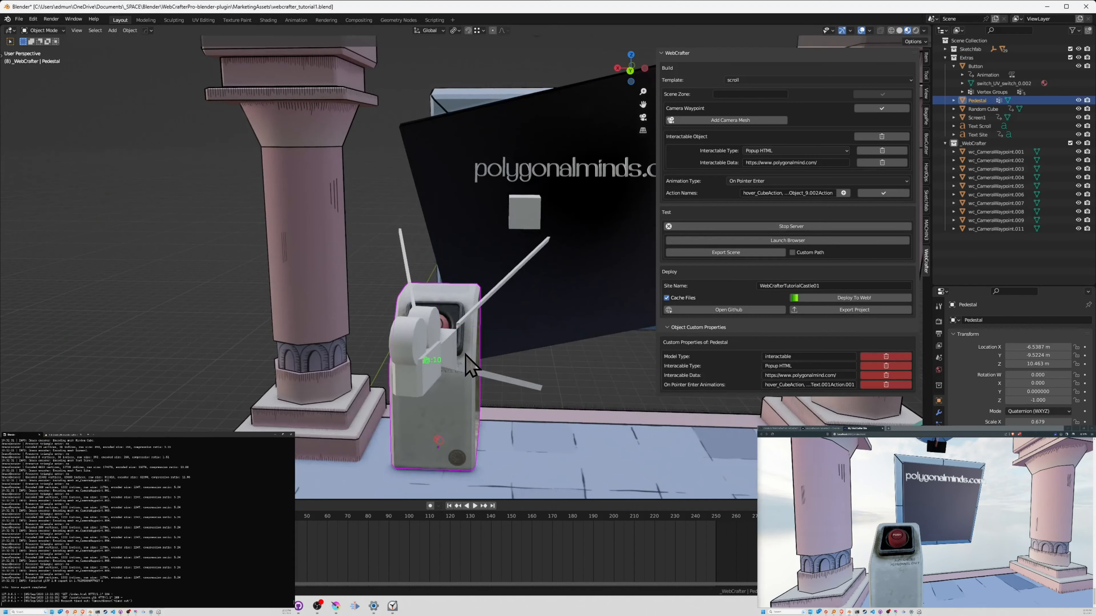
middle_drag(469, 353, 481, 309)
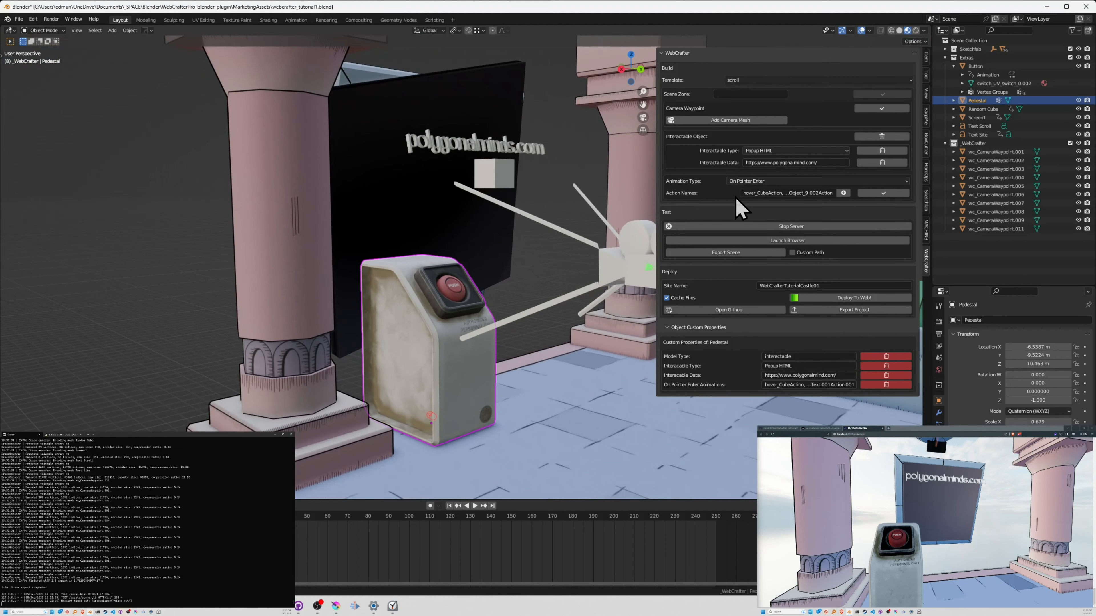
shift+middle_drag(432, 310, 399, 312)
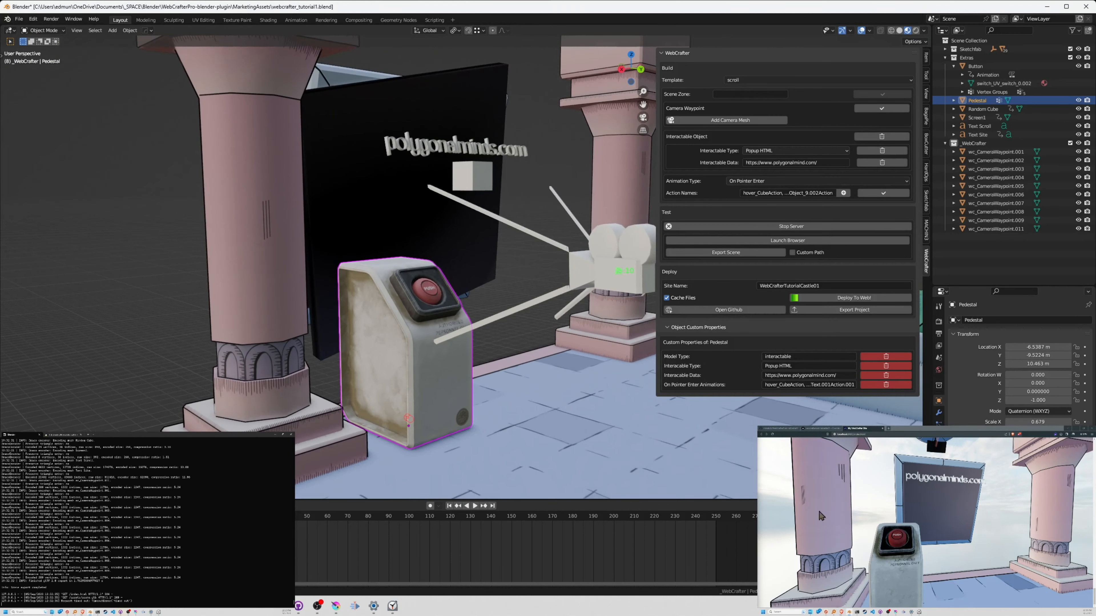
click(896, 537)
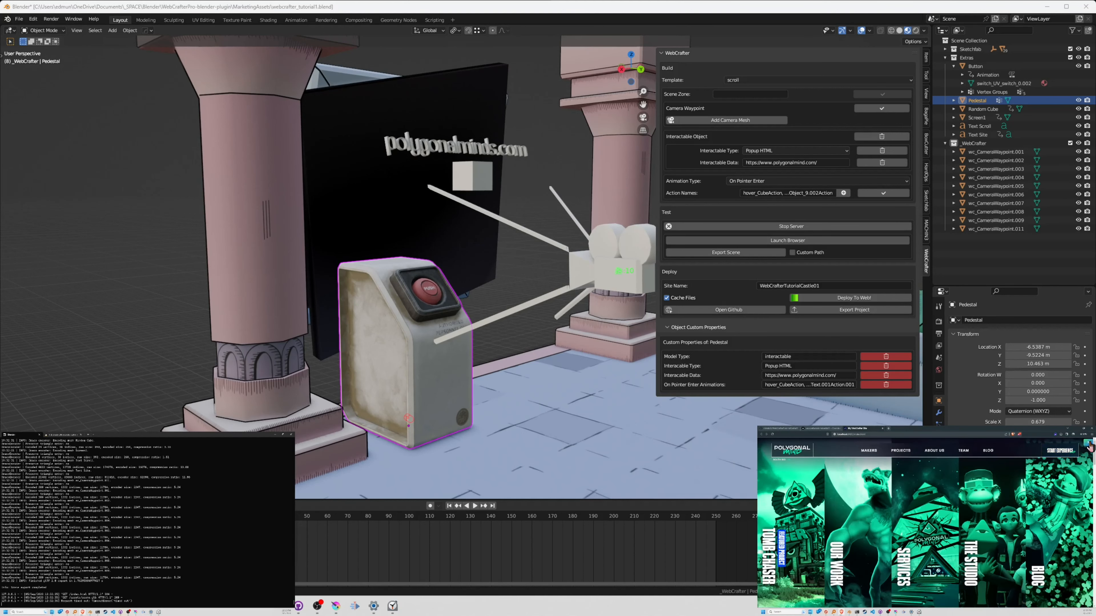
click(1089, 447)
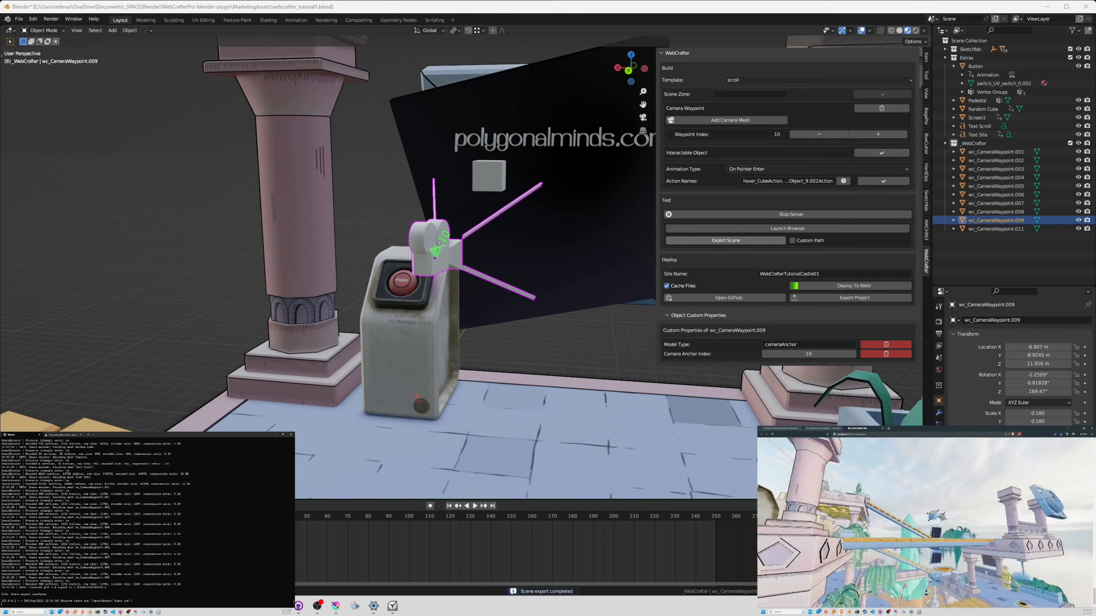
Step: Move camera waypoint 10 past the pedestal towards the black screen, to about X -7.47 m, Y -9.64 m, Z 12.07 m
middle_drag(580, 321, 530, 331)
shift+middle_drag(369, 272, 350, 267)
key(g)
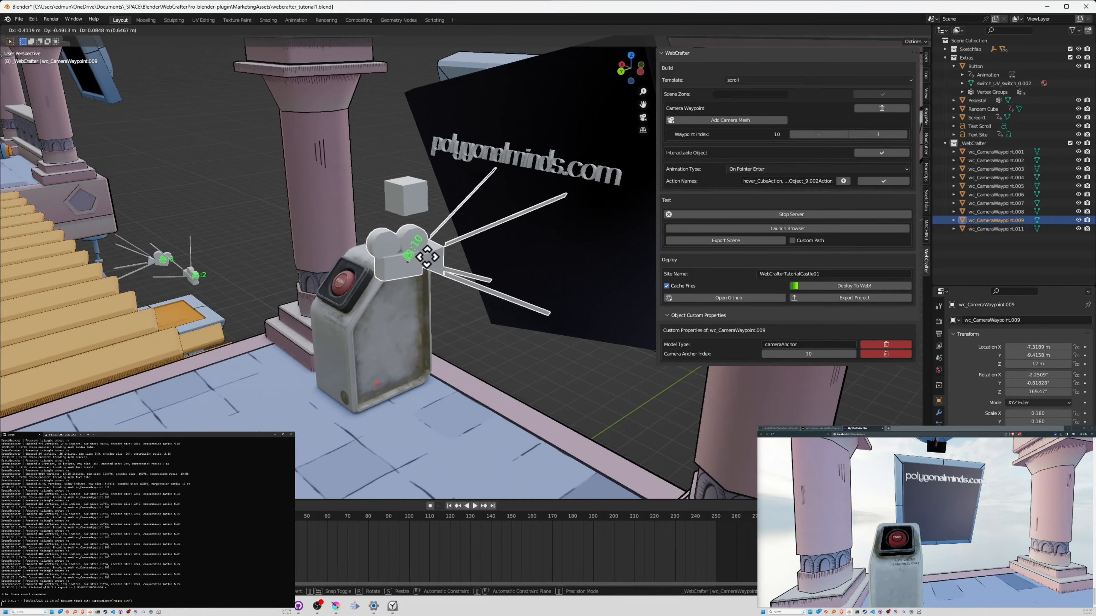
click(425, 261)
mouse_move(425, 261)
middle_down()
mouse_move(435, 272)
mouse_move(428, 247)
middle_up()
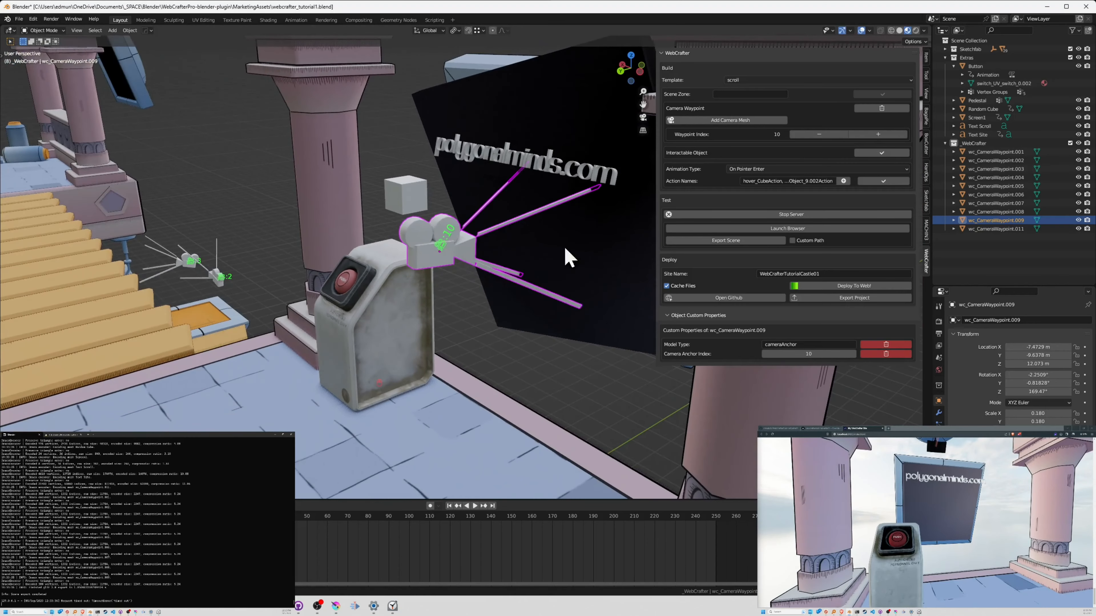
Step: Export the scene with the moved waypoint, reload the page in the browser and scroll through to the final camera view
click(734, 241)
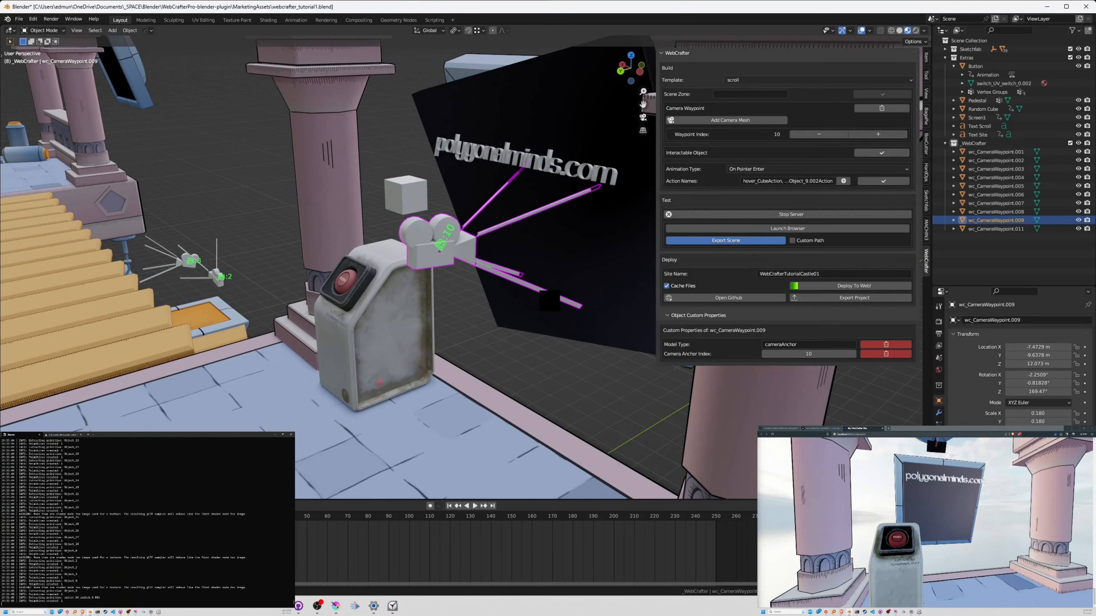
click(839, 476)
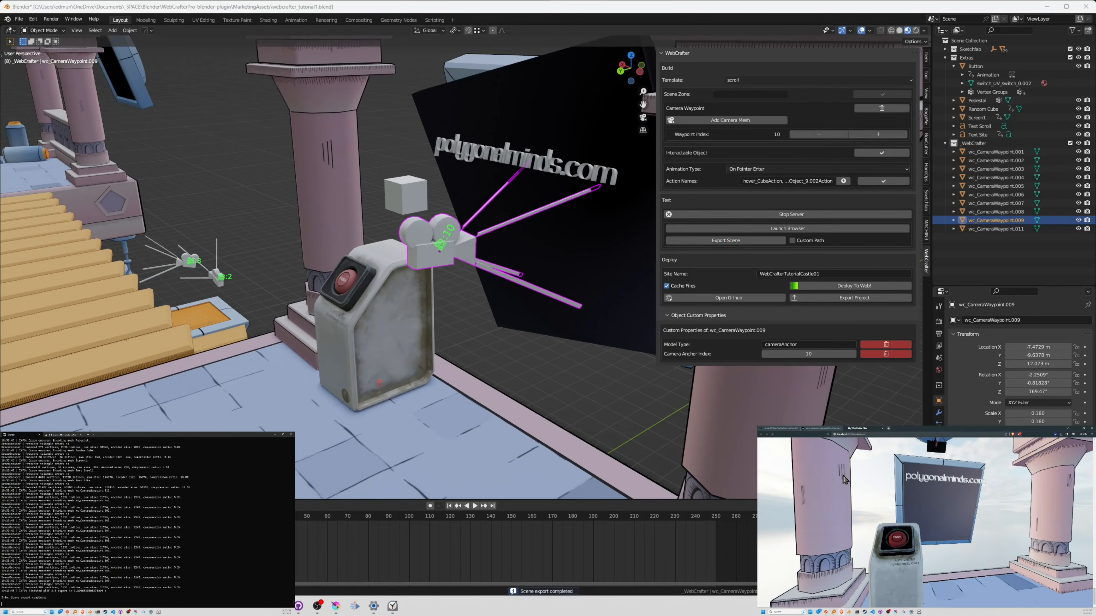
key(ctrl+r)
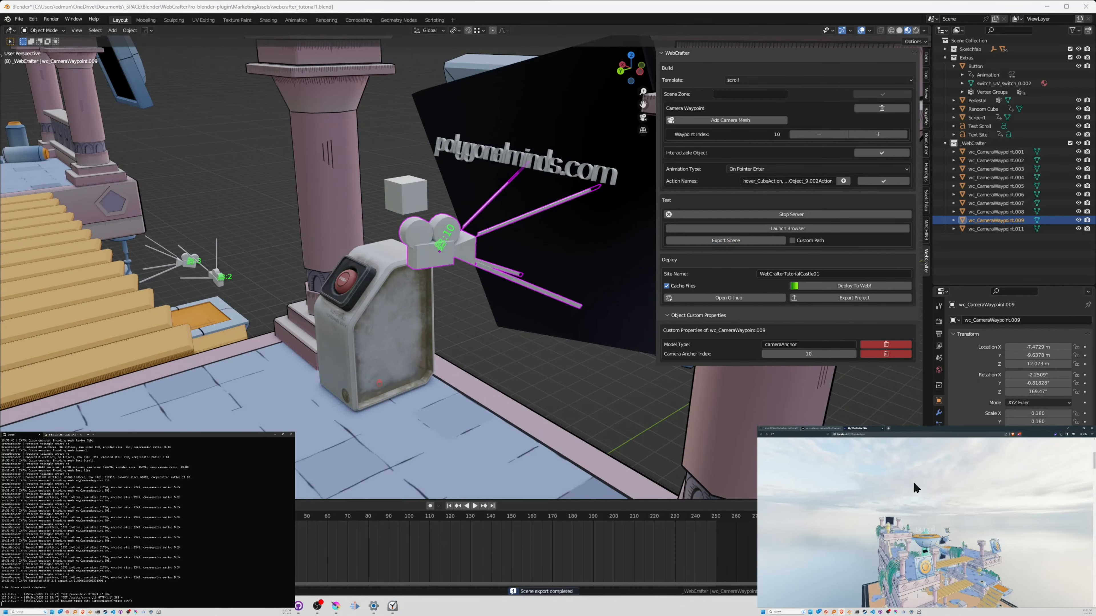
middle_click(914, 487)
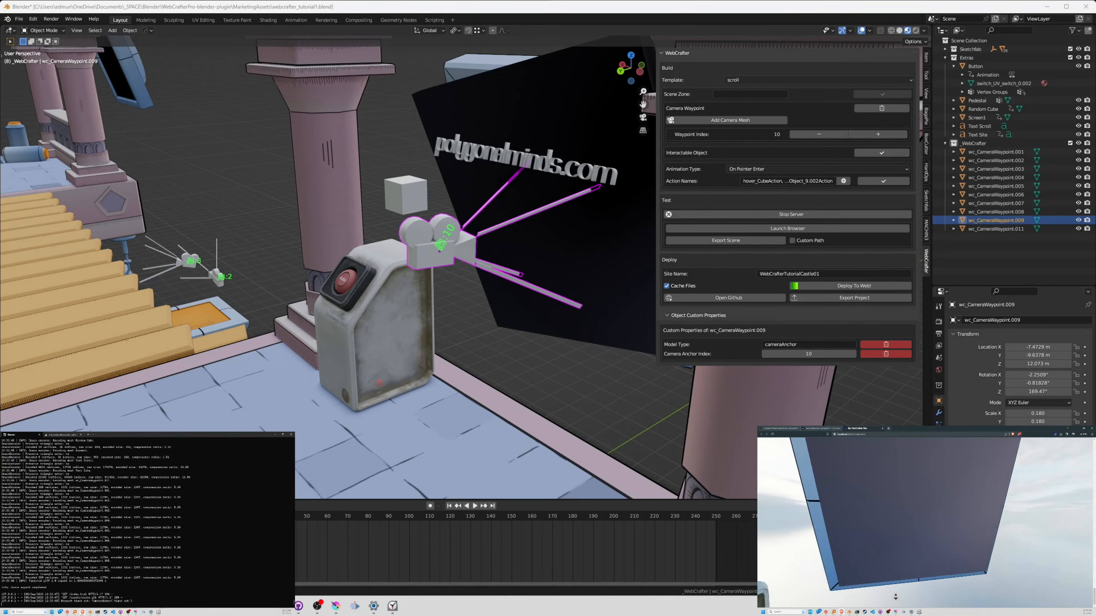
middle_click(896, 595)
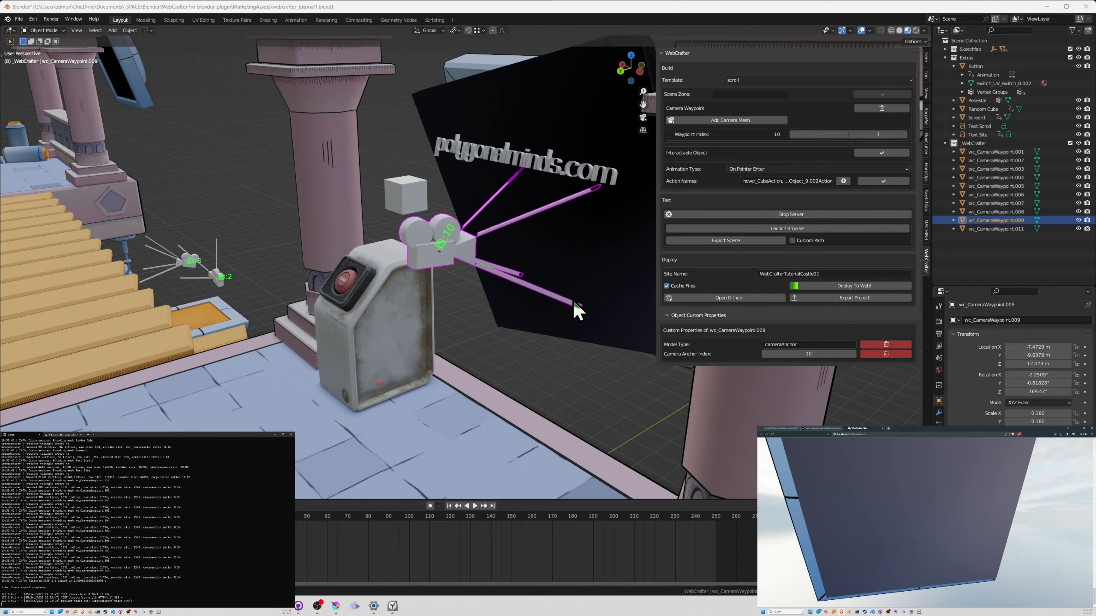
Step: Select the pedestal and the black screen and assign them the scene zone Links
middle_drag(573, 303, 487, 260)
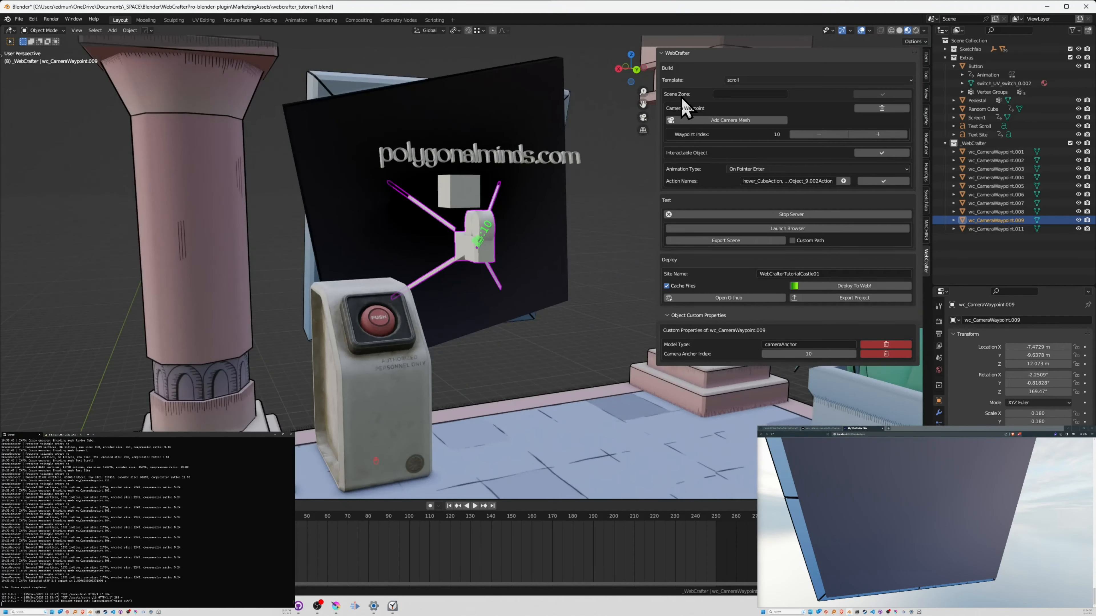
middle_drag(402, 302, 426, 308)
click(424, 333)
click(395, 291)
shift+click(396, 168)
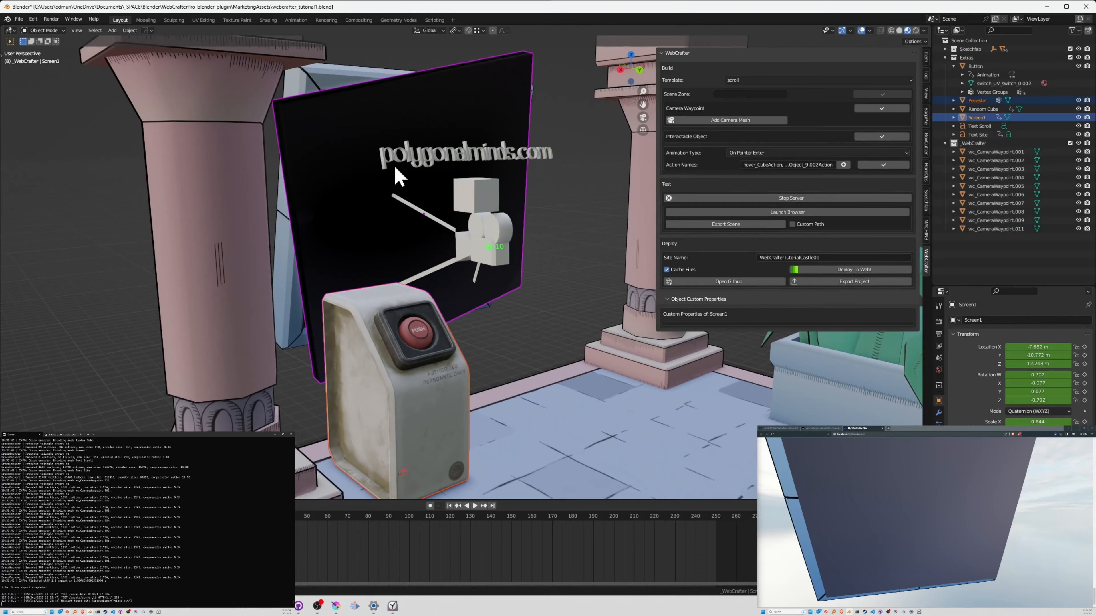
middle_drag(514, 212, 483, 207)
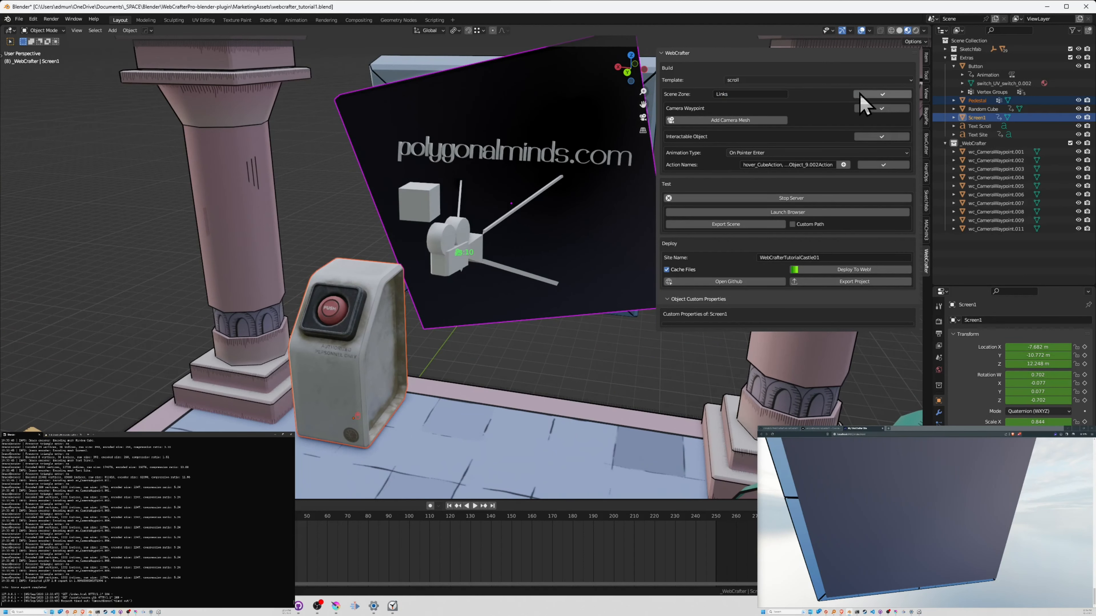
click(860, 94)
Step: Add camera waypoint 10 to the selection and assign it the scene zone Links
mouse_move(539, 199)
middle_down()
mouse_move(482, 216)
mouse_move(491, 321)
mouse_move(559, 199)
mouse_move(539, 192)
middle_up()
mouse_move(459, 226)
middle_down()
mouse_move(542, 238)
mouse_move(477, 237)
middle_up()
shift+click(505, 238)
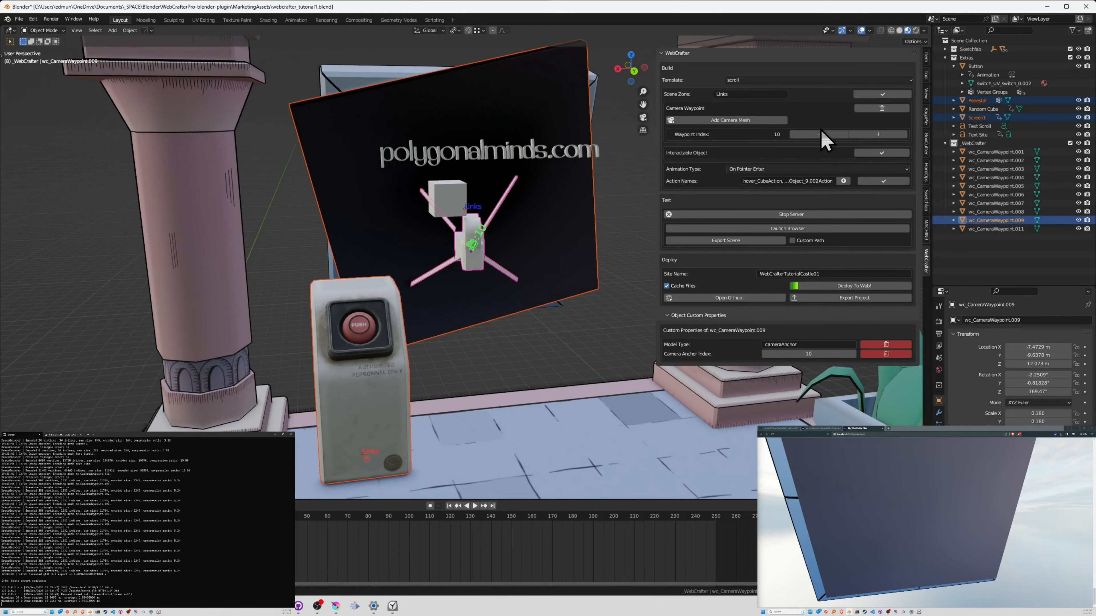
mouse_move(418, 289)
middle_down()
mouse_move(428, 269)
mouse_move(414, 280)
middle_up()
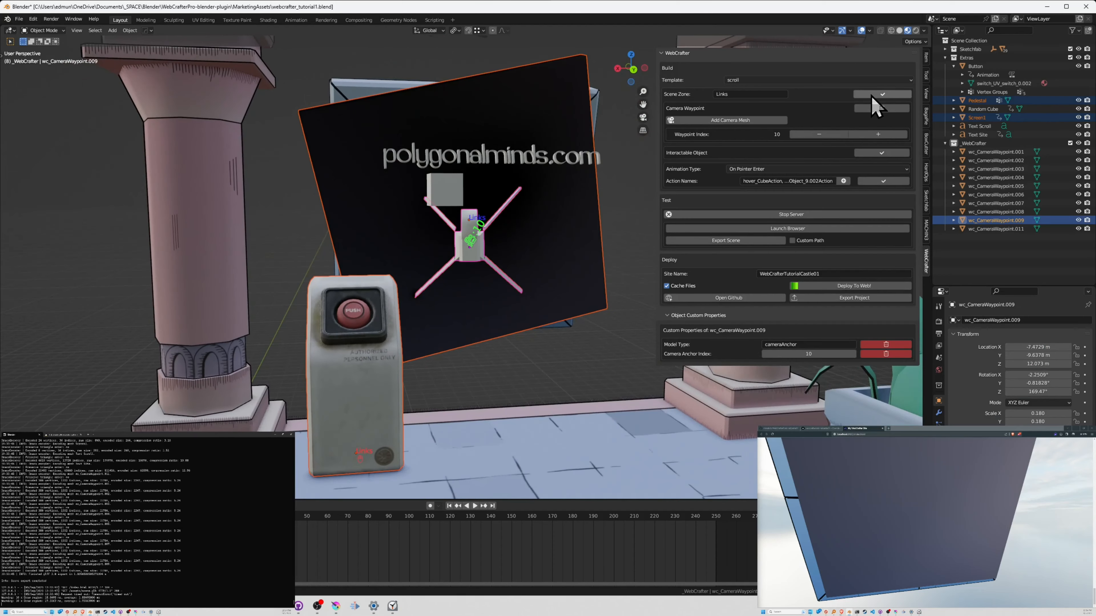
Step: Examine the Links zone labels on the pedestal, the black screen and camera waypoint 10 from several angles
middle_drag(478, 240, 447, 248)
middle_drag(518, 231, 496, 237)
scroll(431, 319, up, 10)
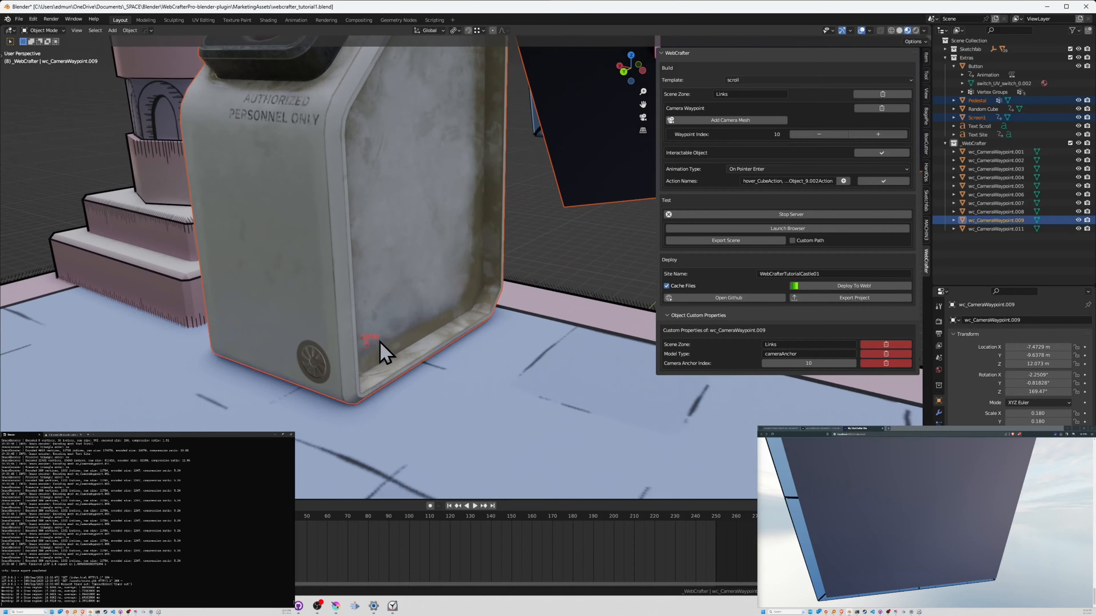
scroll(384, 347, down, 3)
scroll(455, 263, down, 3)
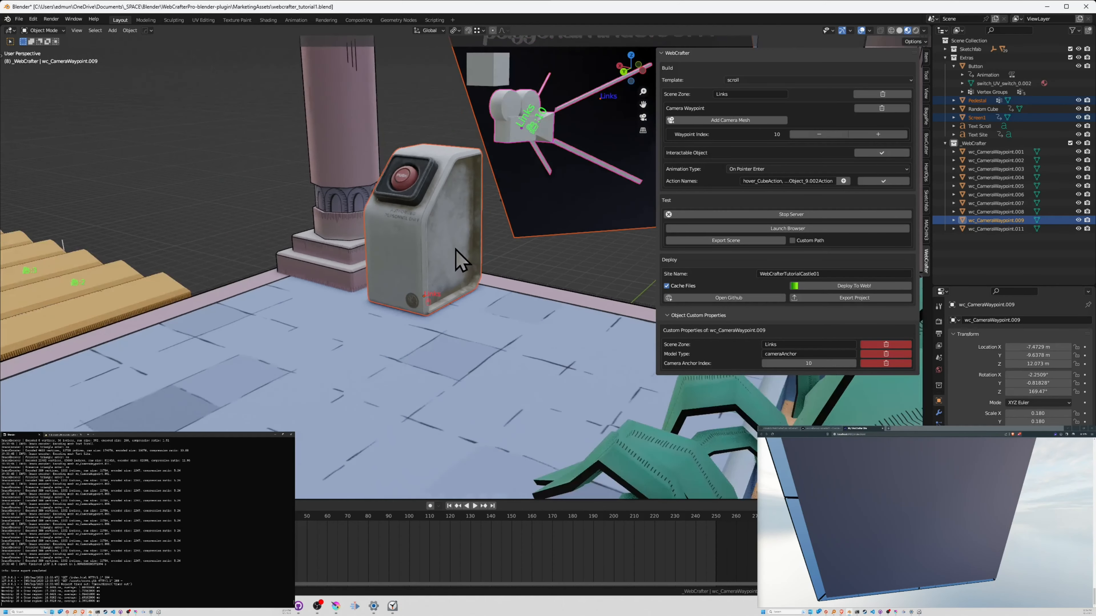
shift+middle_drag(495, 189, 408, 281)
middle_drag(501, 224, 468, 238)
scroll(468, 238, up, 4)
click(382, 232)
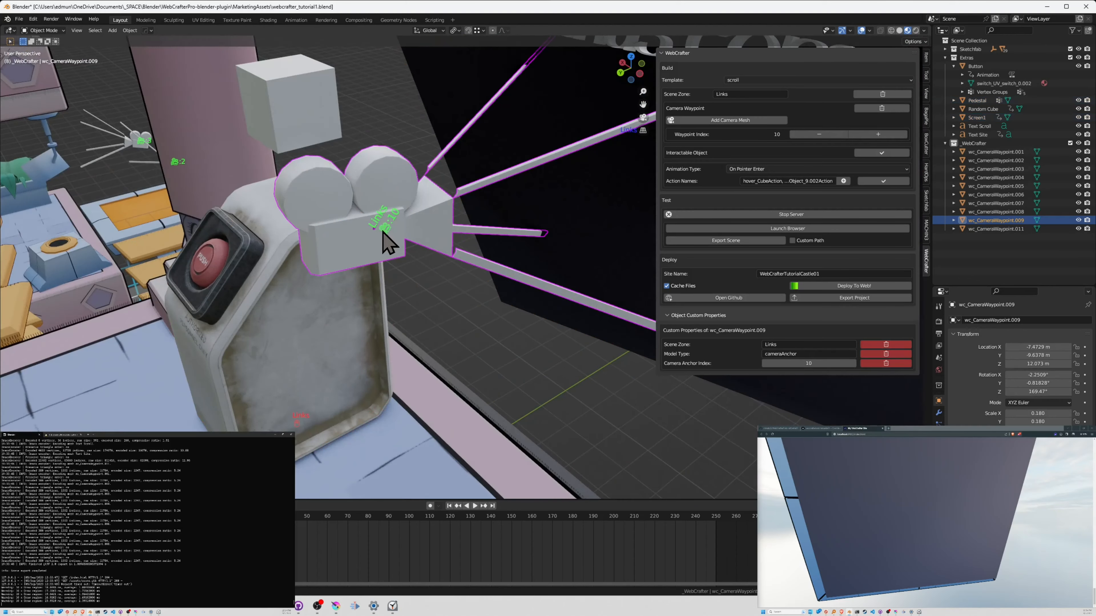
middle_drag(388, 240, 381, 213)
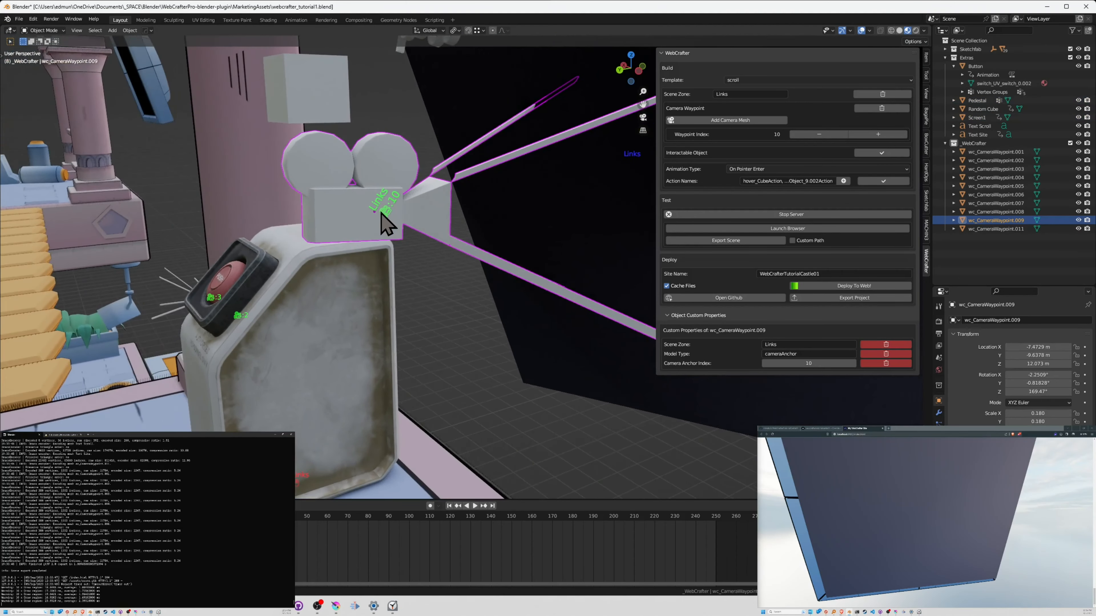
scroll(367, 244, down, 4)
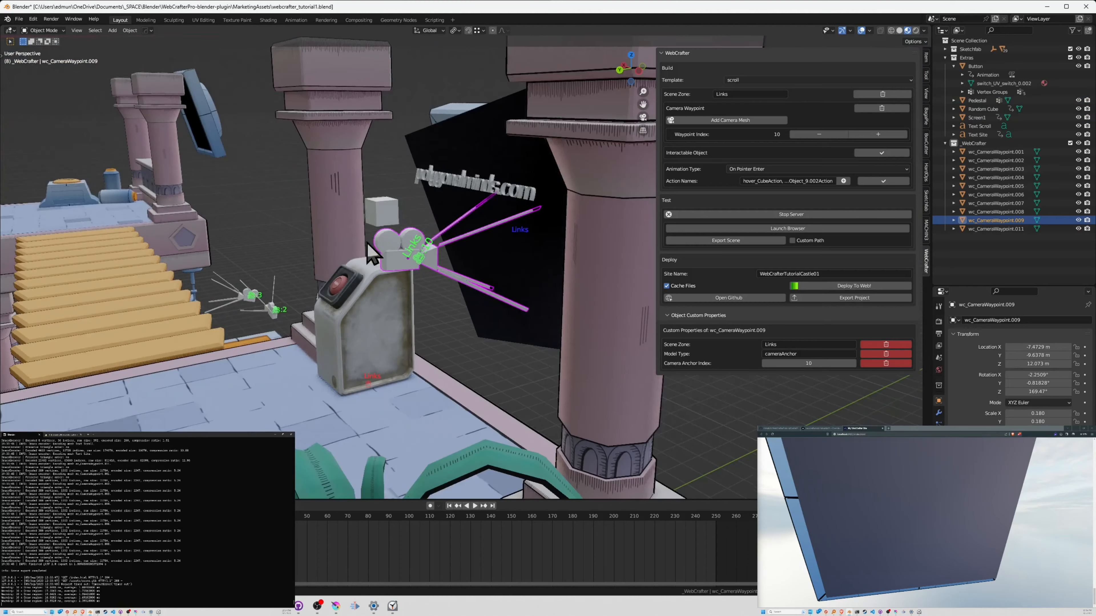
middle_drag(456, 228, 468, 259)
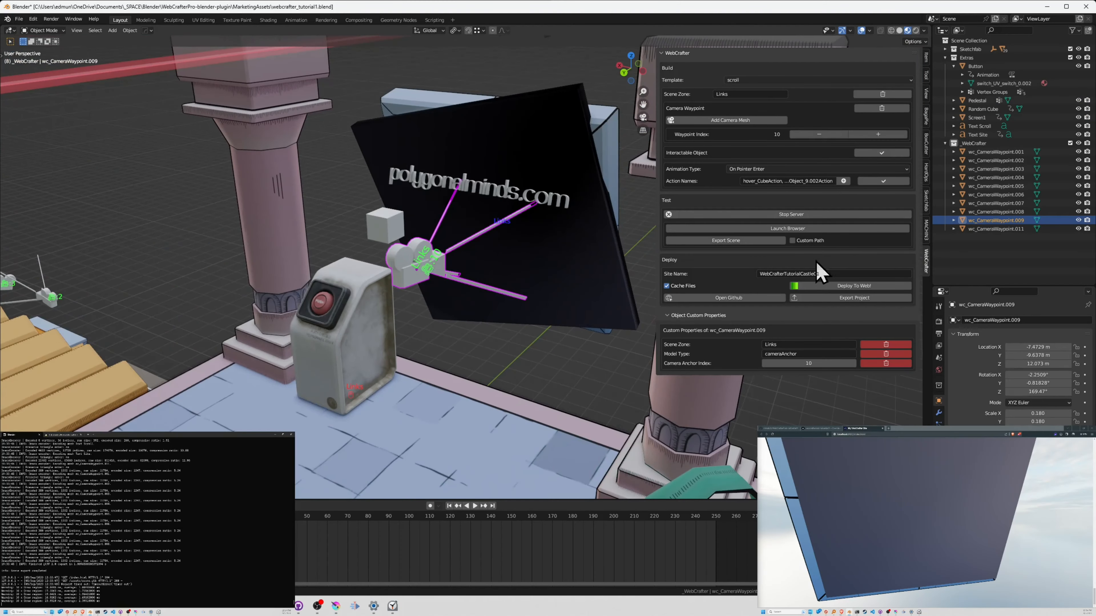
Step: Export the scene with the Links zone, reload the page in the browser and scroll through it to the pedestal
click(732, 240)
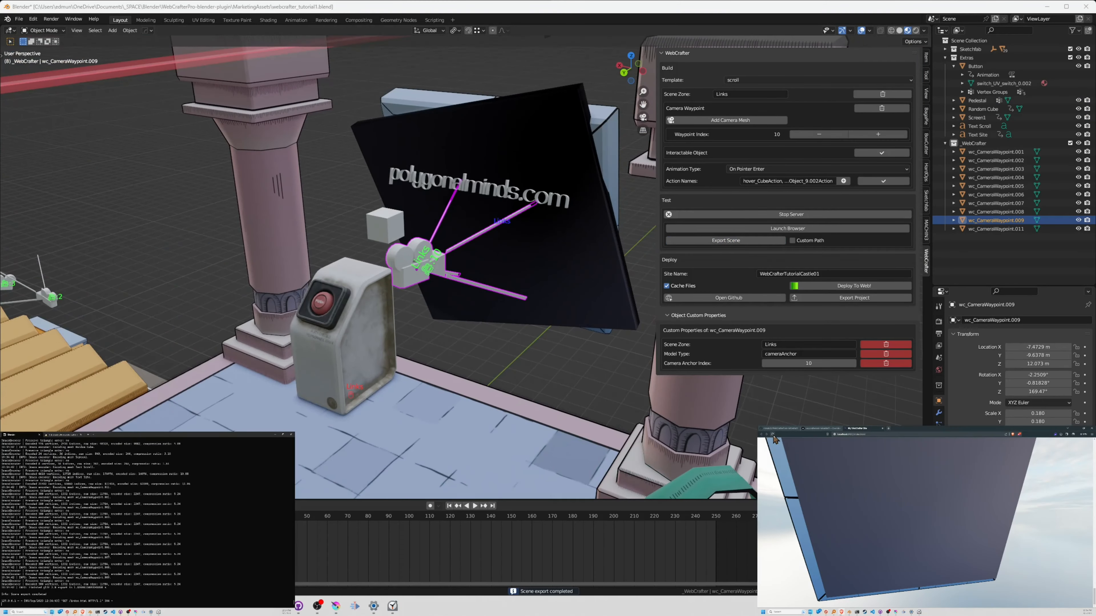
middle_drag(932, 482, 931, 545)
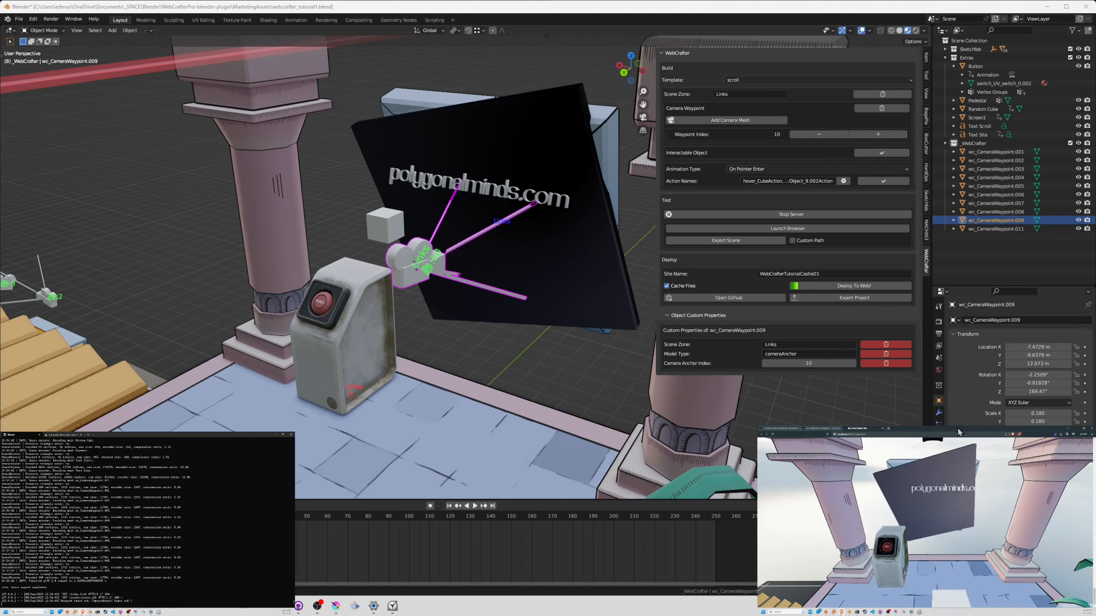
Step: Test the page in a narrow, phone-shaped browser window by scrolling to the pedestal, then move the window back to its own display
drag(927, 428, 927, 460)
drag(974, 502, 969, 501)
drag(936, 465, 526, 123)
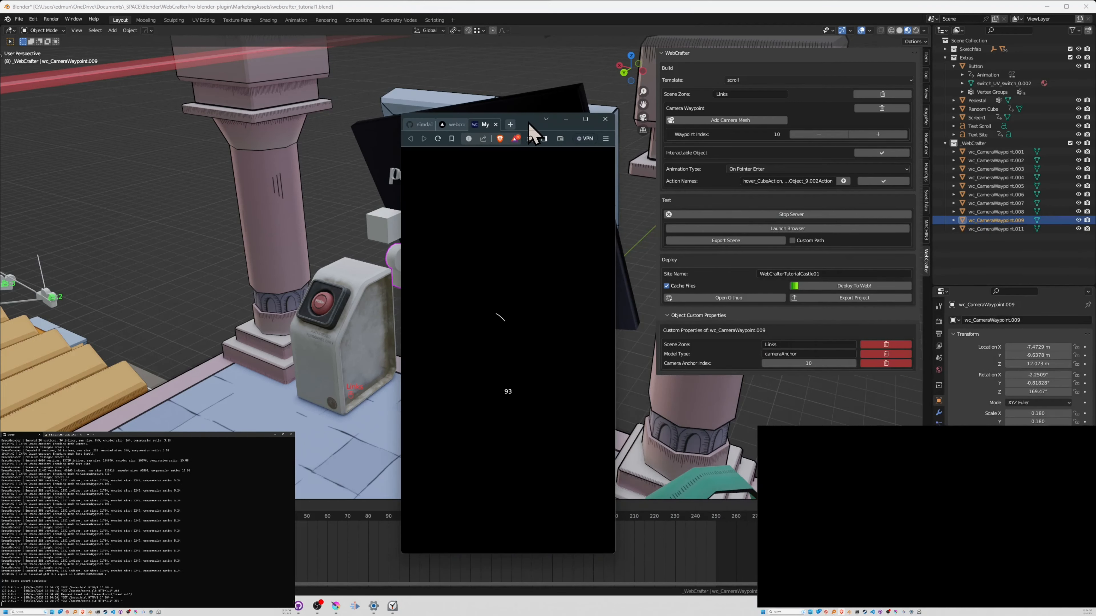
scroll(526, 323, down, 8)
scroll(501, 441, down, 15)
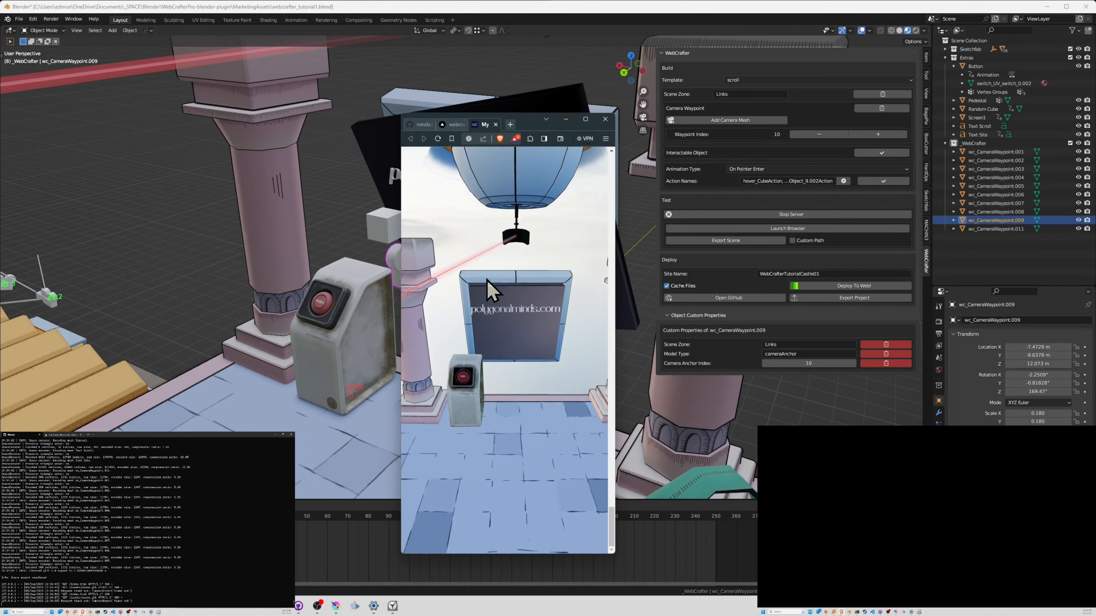
drag(531, 122, 906, 428)
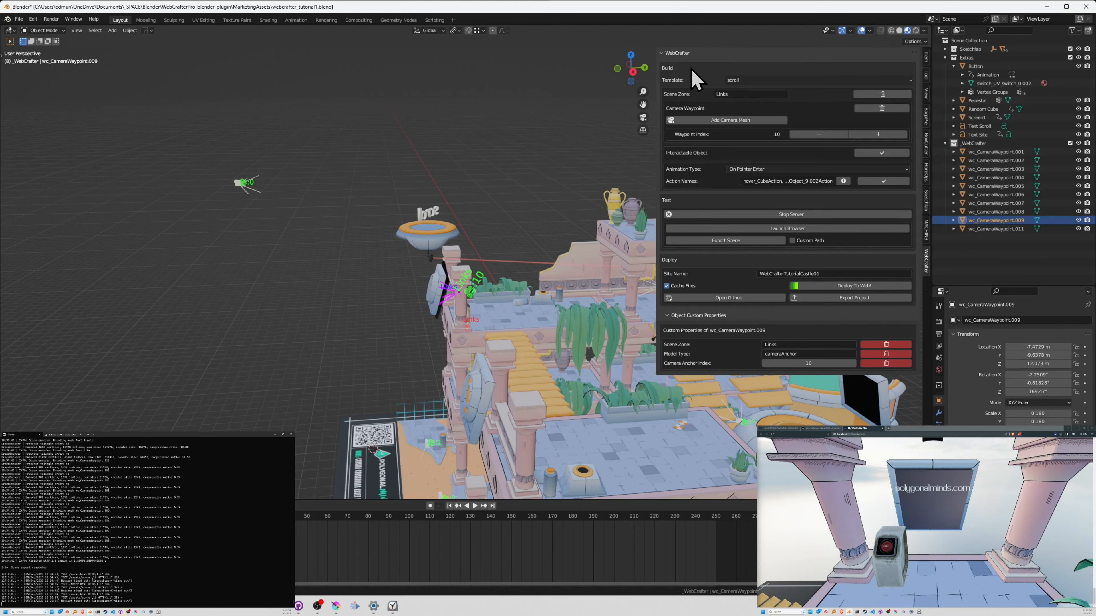
shift+middle_drag(596, 192, 461, 216)
scroll(430, 216, up, 4)
shift+middle_drag(516, 173, 543, 200)
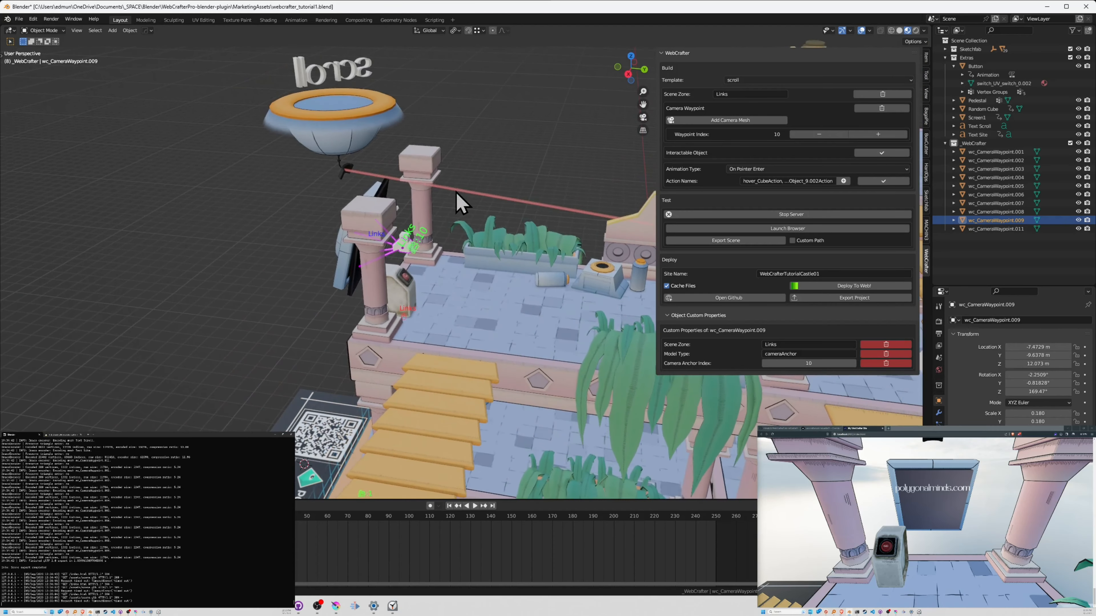
middle_drag(457, 192, 466, 191)
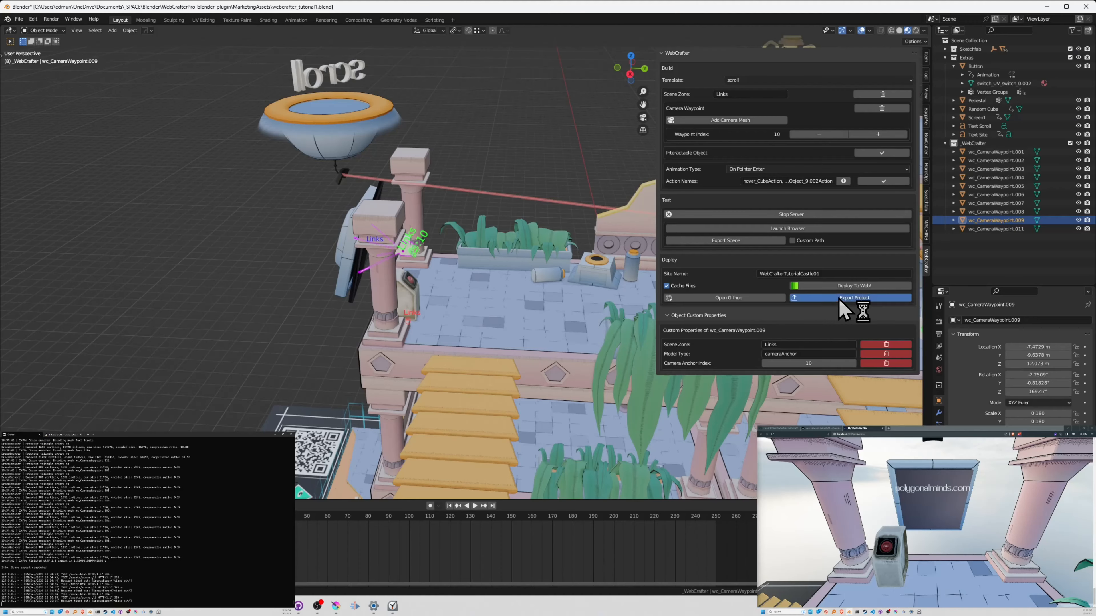
Step: Start a project export, browse to the WebCrafterTutorialCastle folder inside Web, and cancel the export
click(845, 301)
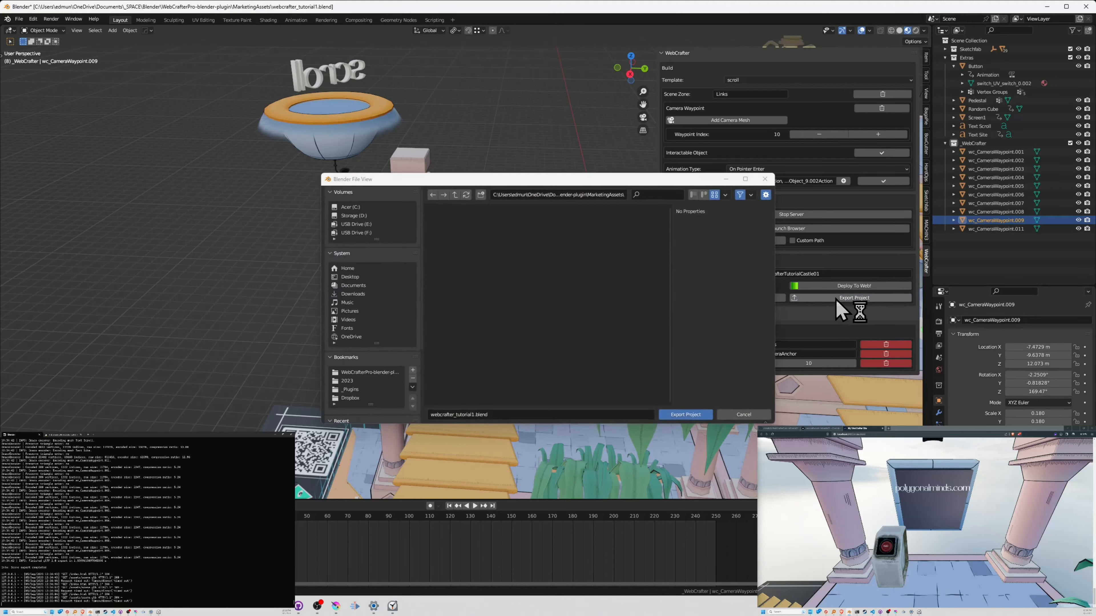
click(455, 194)
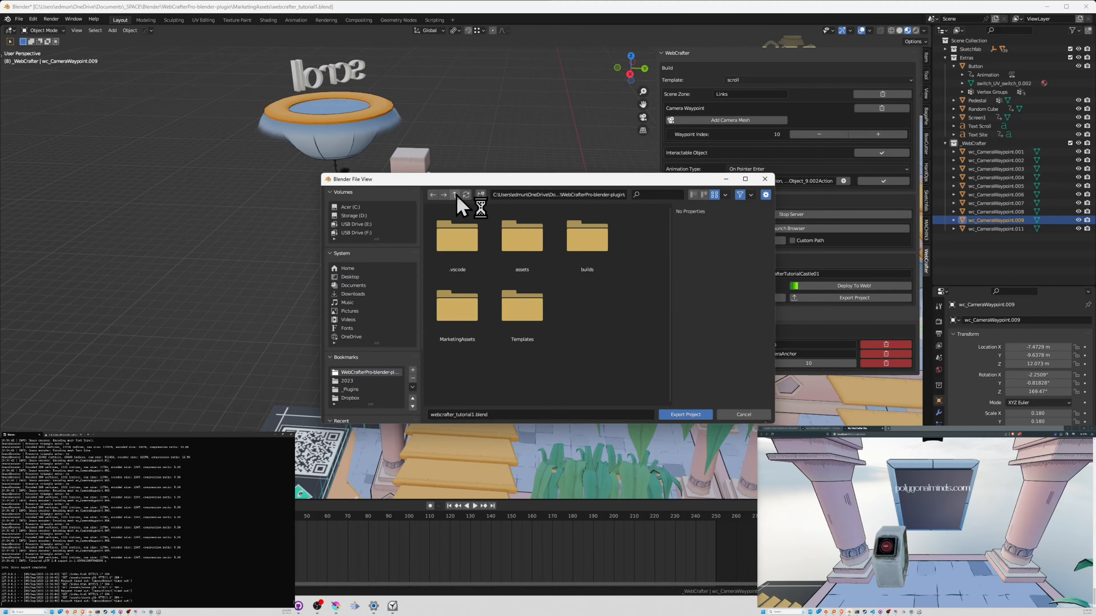
click(455, 194)
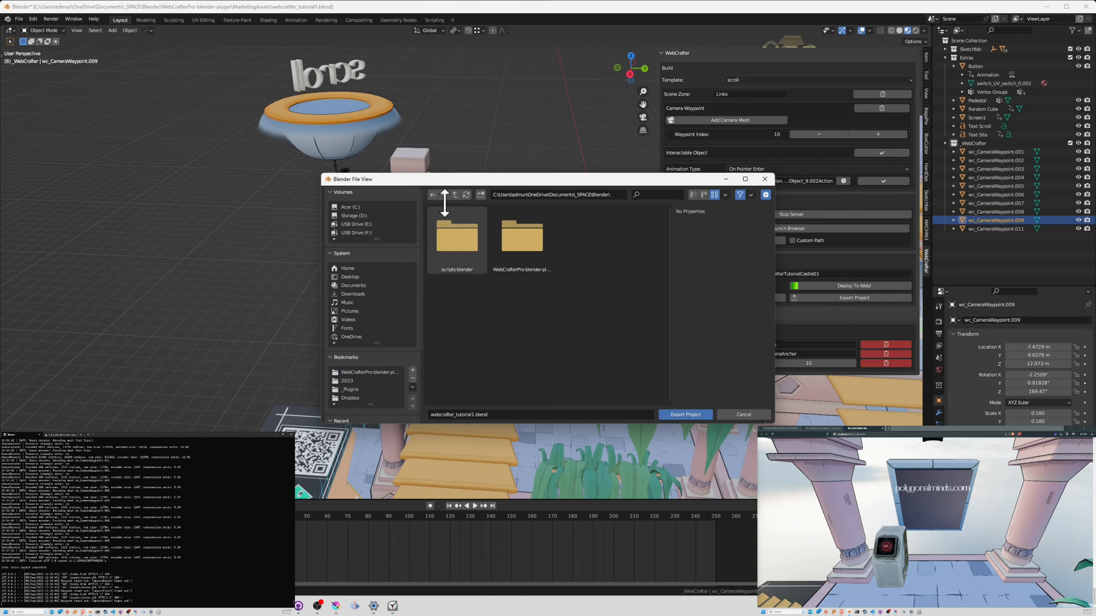
click(455, 195)
double_click(585, 234)
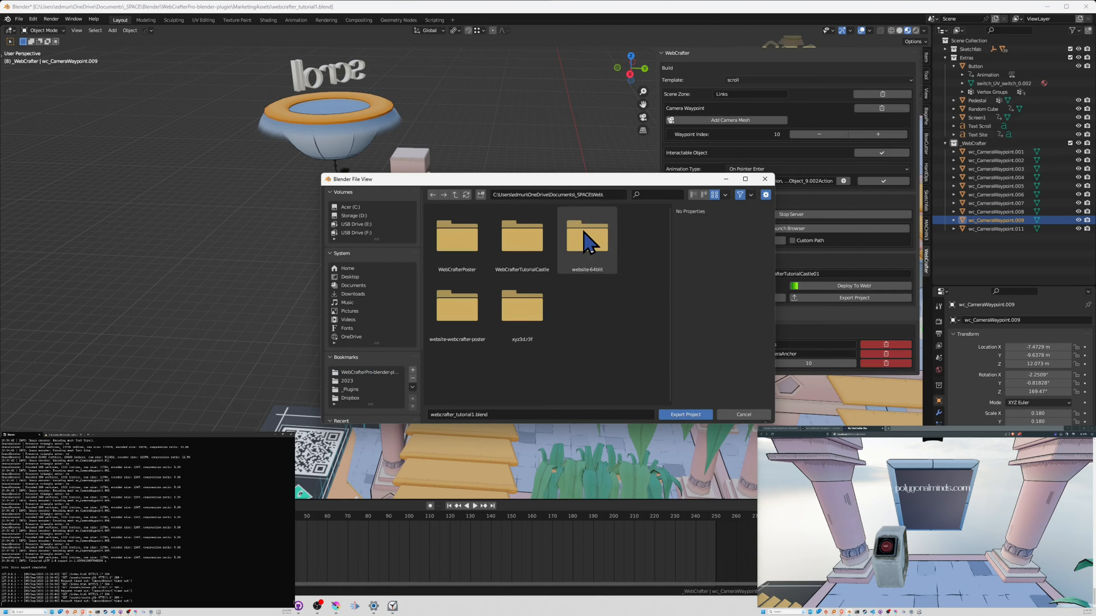
click(539, 261)
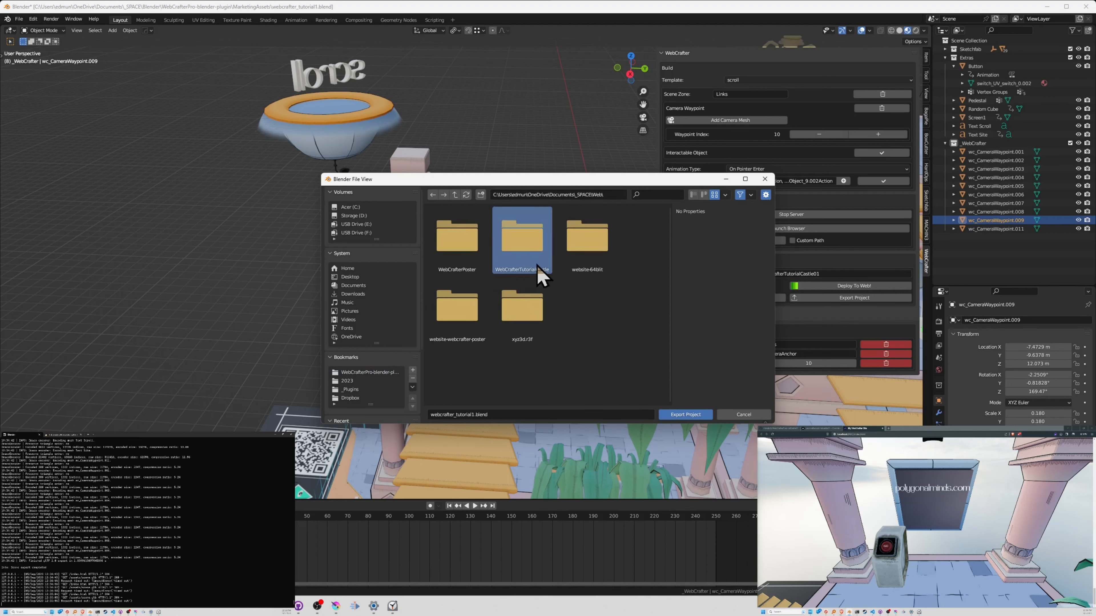
click(742, 414)
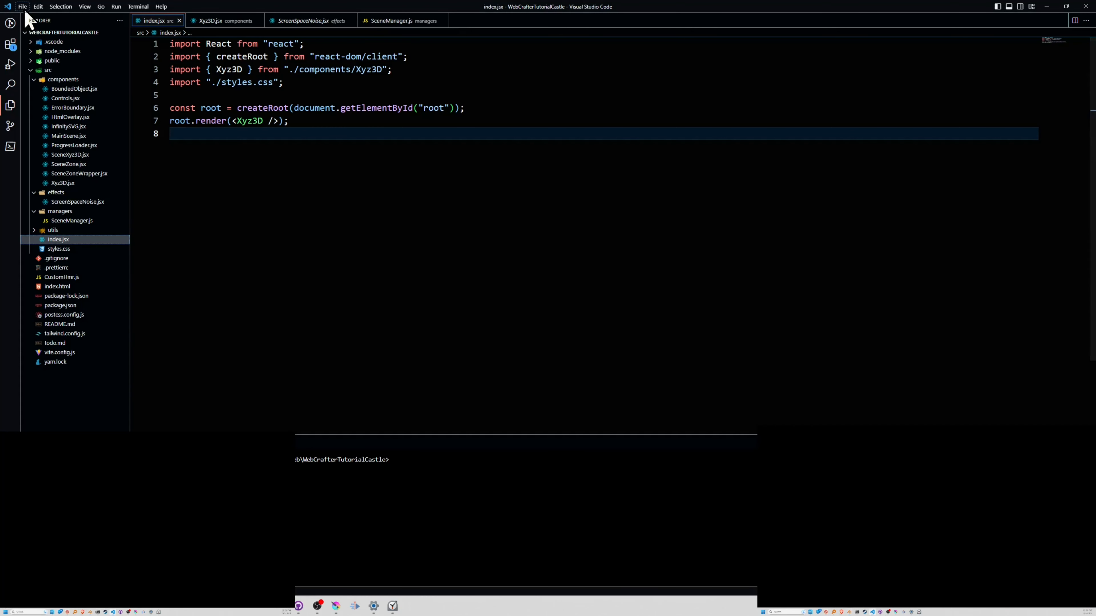
Step: Switch to Visual Studio Code and open the WebCrafterTutorialCastle project folder from Documents, _SPACE, Web
click(22, 6)
click(61, 69)
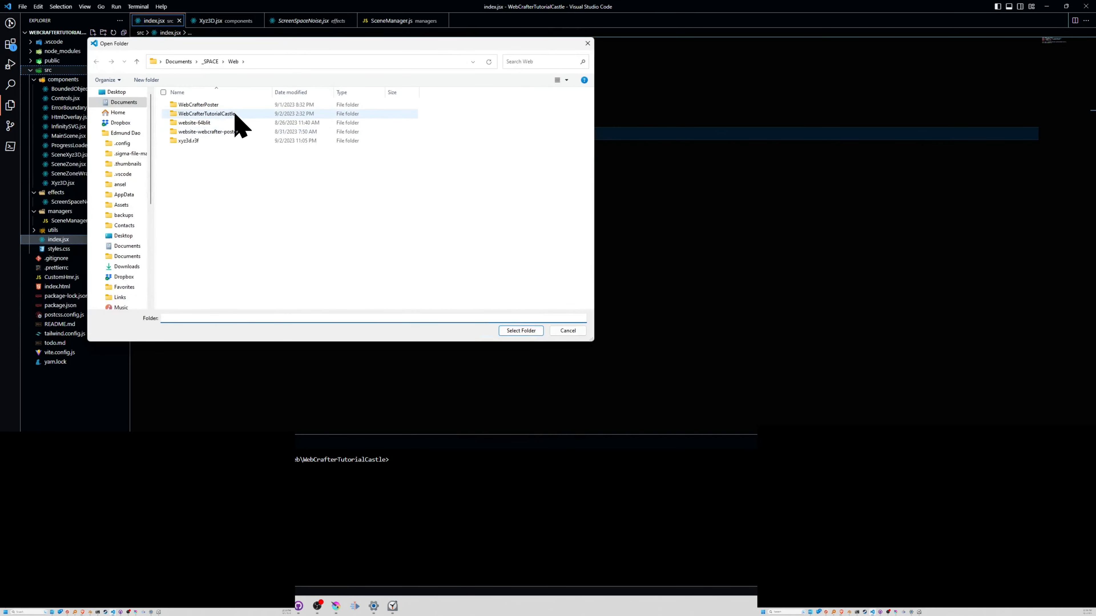
click(510, 331)
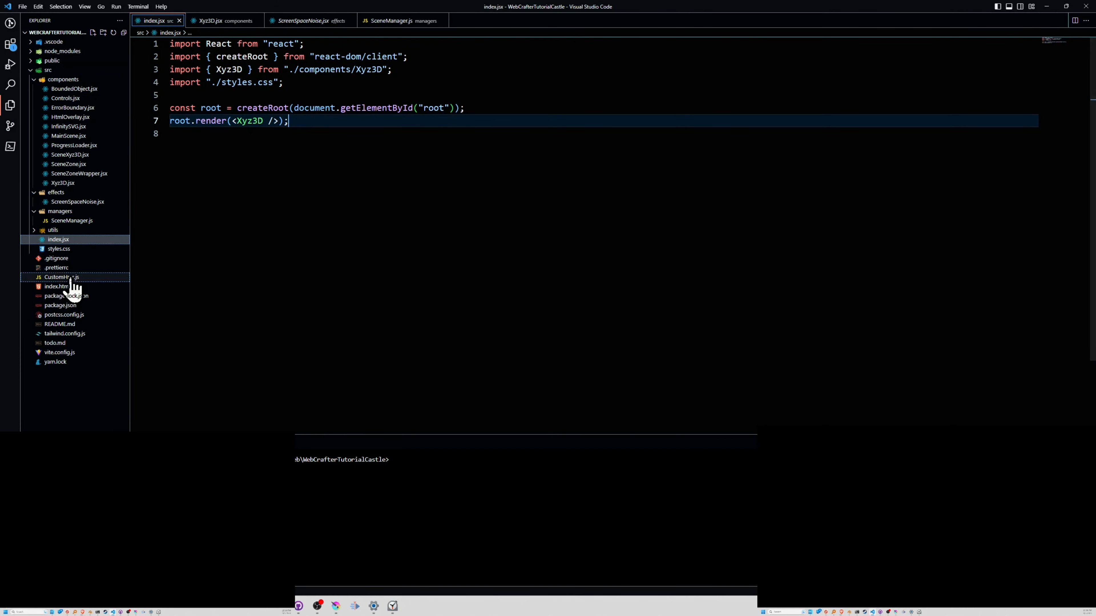
Step: Examine index.jsx, from its imports to the root constant, the createRoot call and the rendered Xyz3D component
key(ctrl+shift+Home)
click(252, 201)
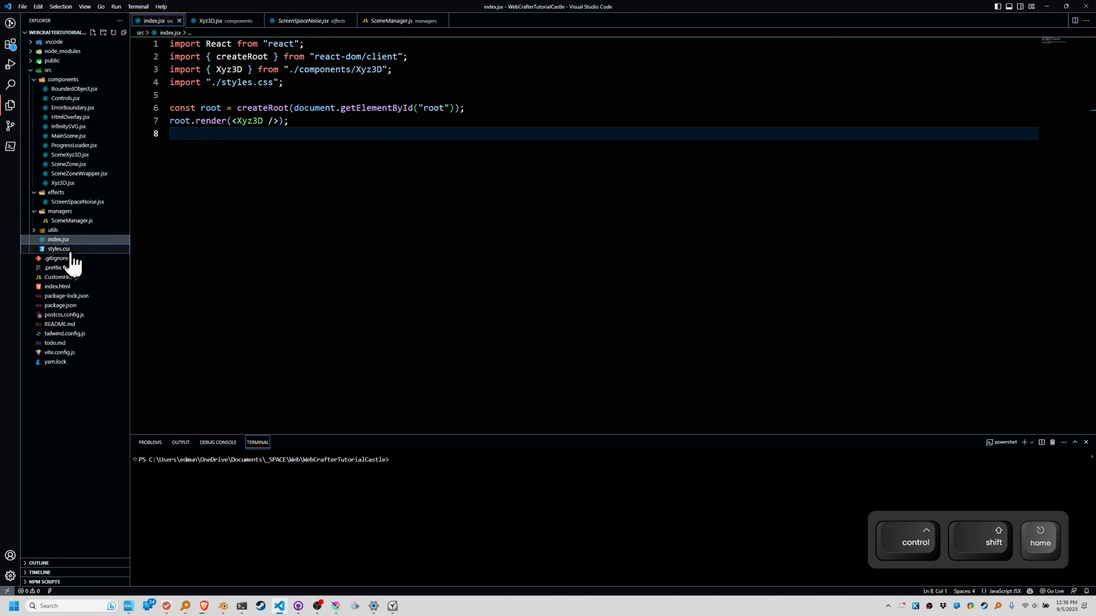
drag(262, 134, 170, 47)
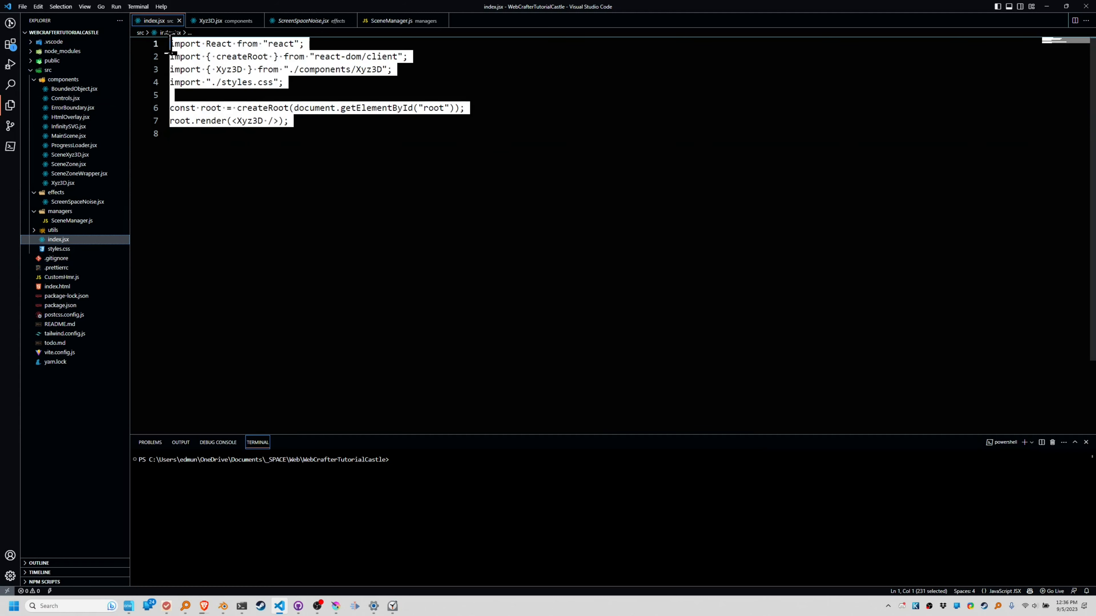
click(288, 121)
double_click(215, 107)
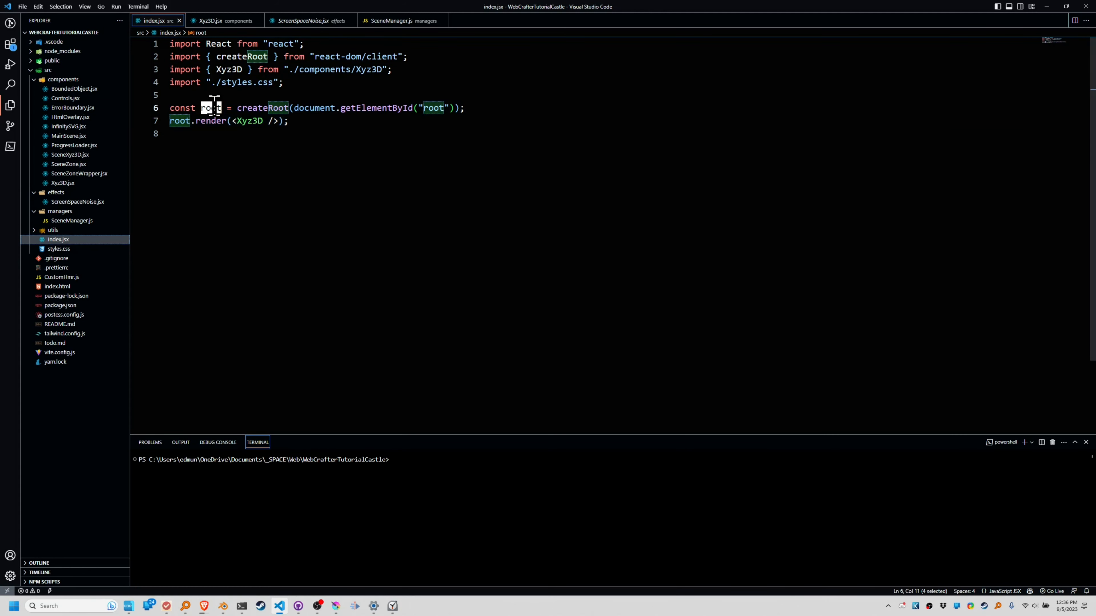
double_click(254, 107)
double_click(196, 107)
double_click(209, 108)
double_click(251, 121)
double_click(250, 121)
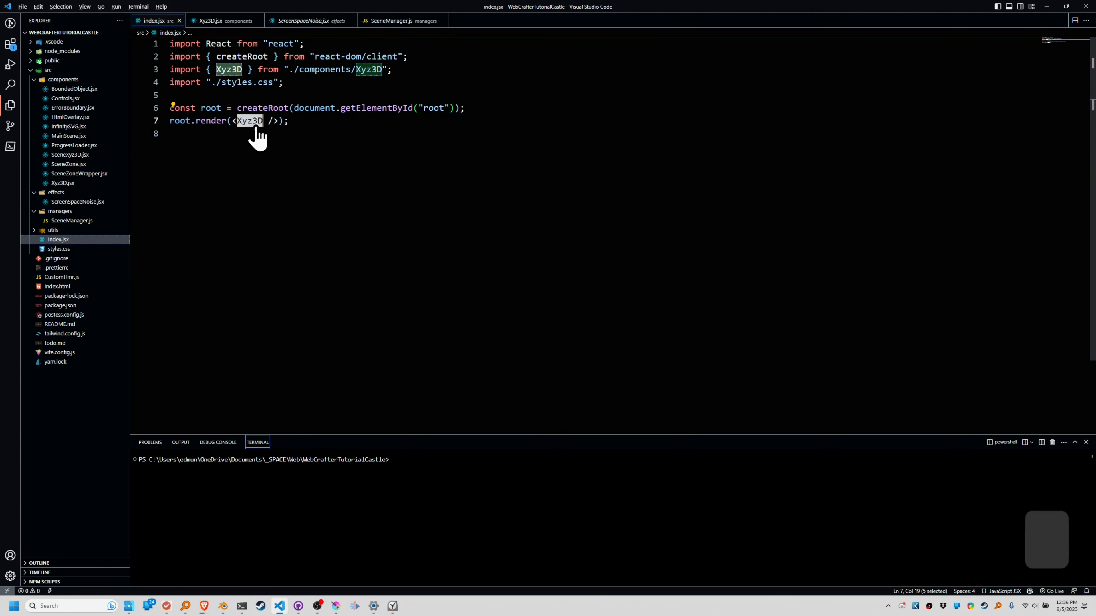
Step: Open the Xyz3D component's definition and examine its Canvas, ProgressLoader loading screen, SceneXyz3D and Environment elements
ctrl+click(255, 123)
scroll(328, 177, down, 5)
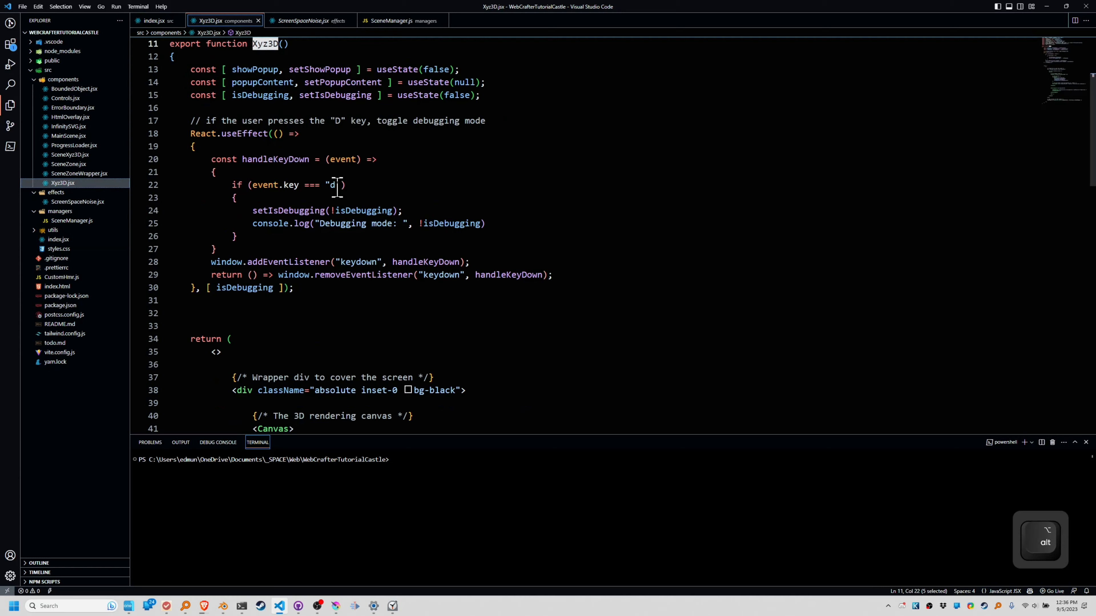
scroll(334, 181, up, 5)
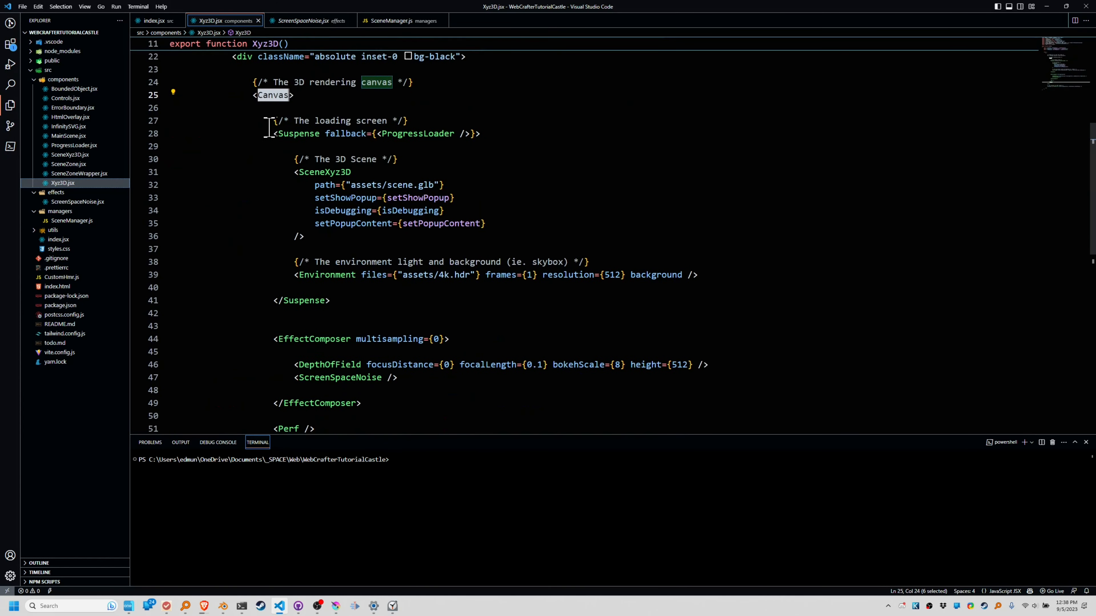
double_click(416, 134)
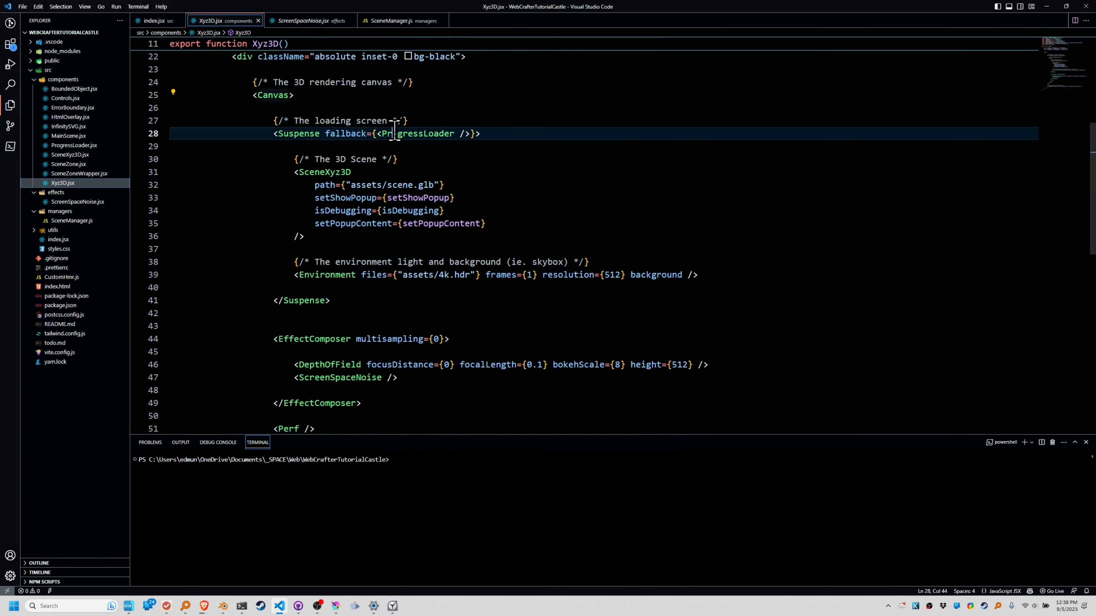
double_click(325, 172)
click(360, 236)
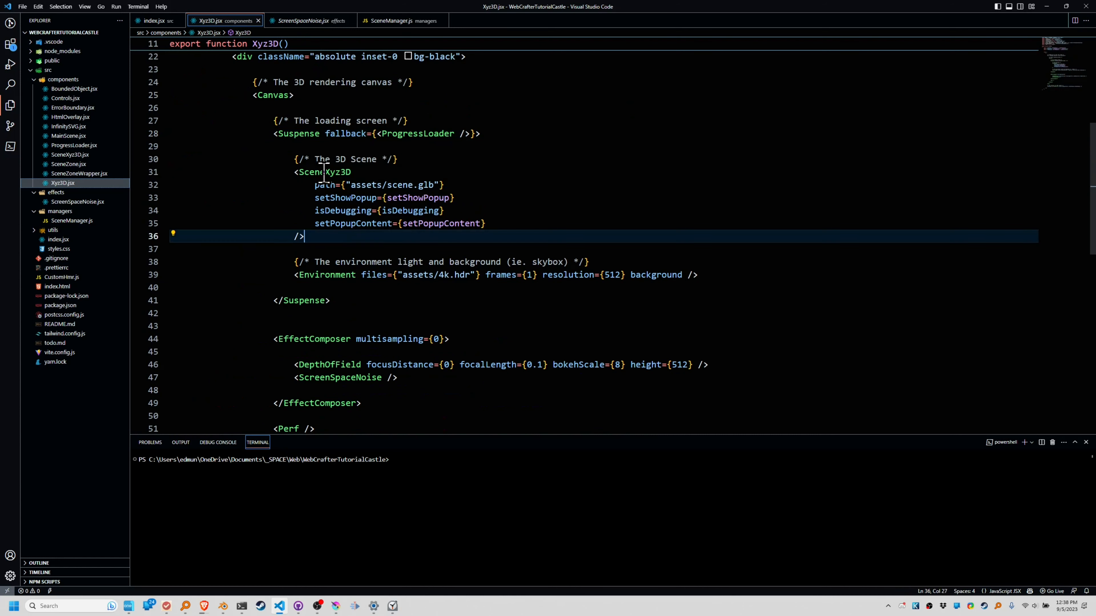
double_click(325, 172)
scroll(352, 203, up, 5)
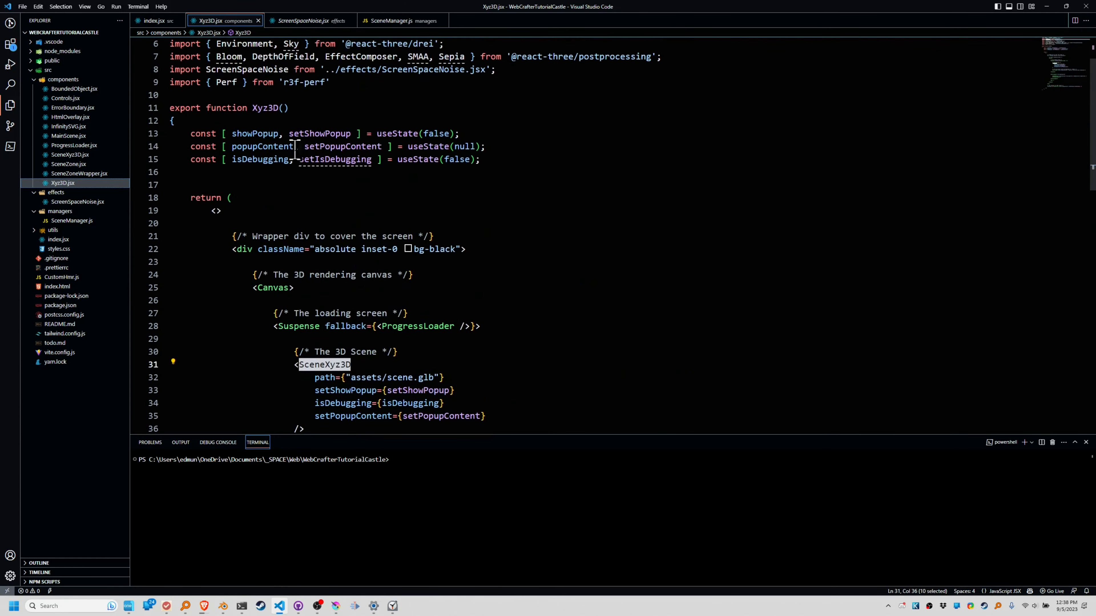
double_click(275, 107)
scroll(391, 189, down, 3)
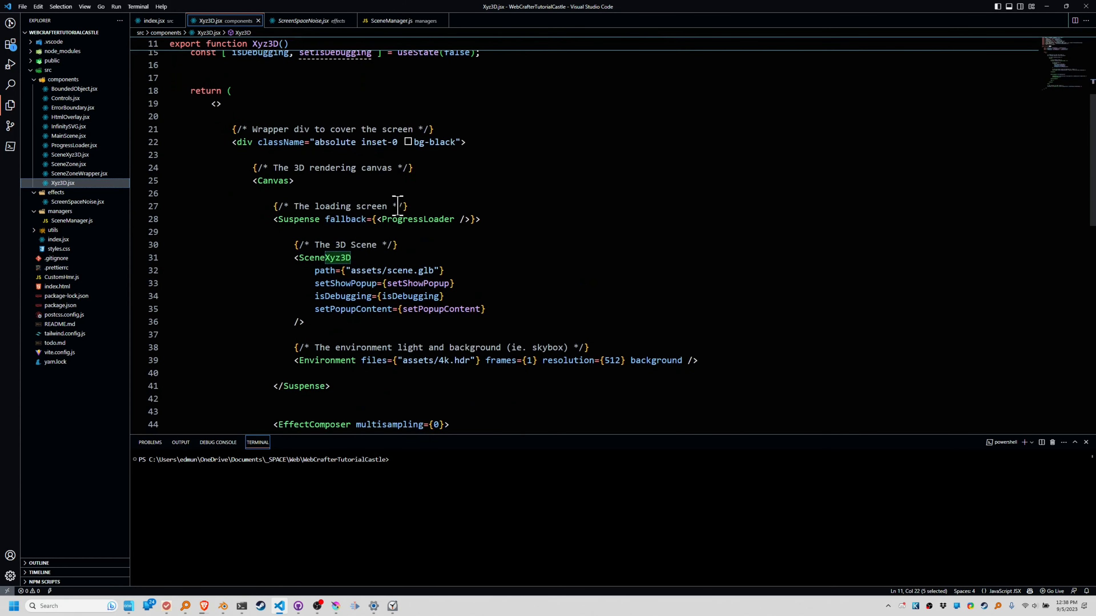
click(367, 259)
scroll(444, 321, down, 2)
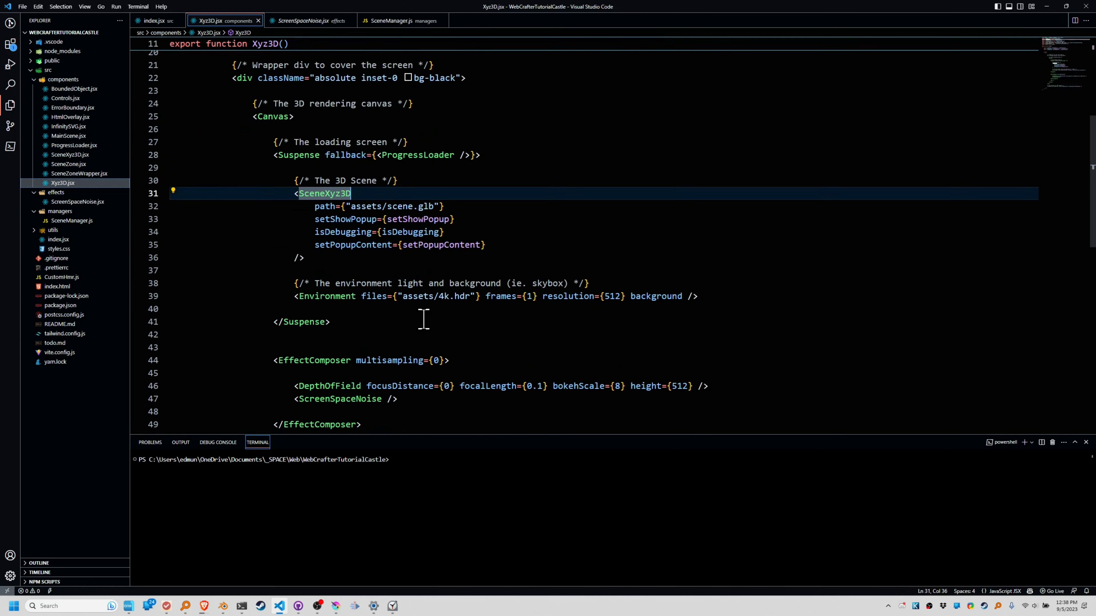
click(313, 259)
scroll(398, 311, down, 2)
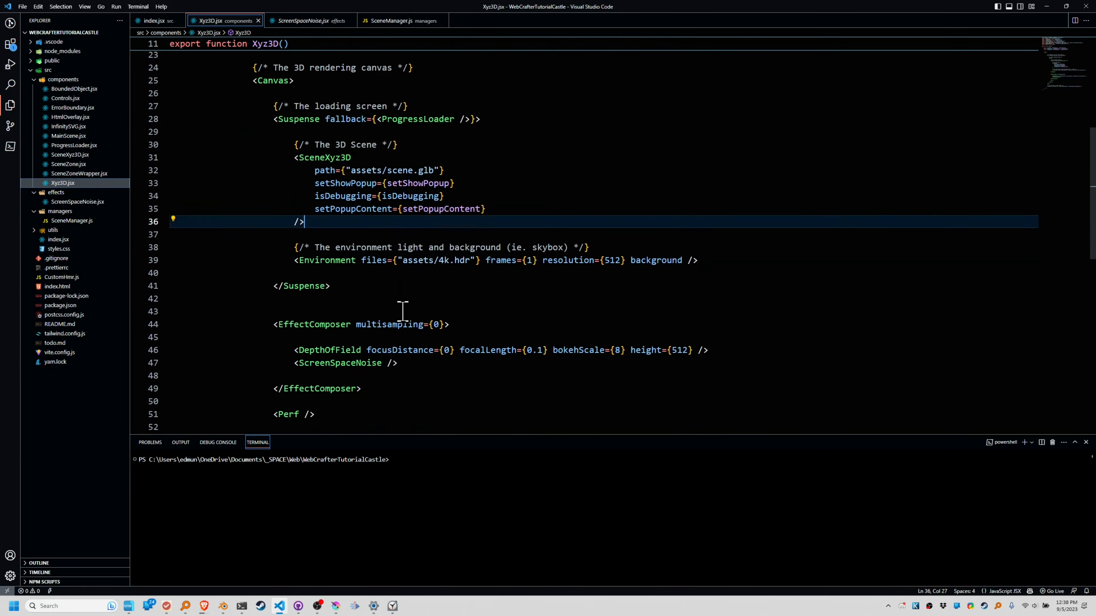
Step: Examine the EffectComposer block in Xyz3D.jsx, including its multisampling option and the DepthOfField and ScreenSpaceNoise effects
click(297, 317)
click(369, 375)
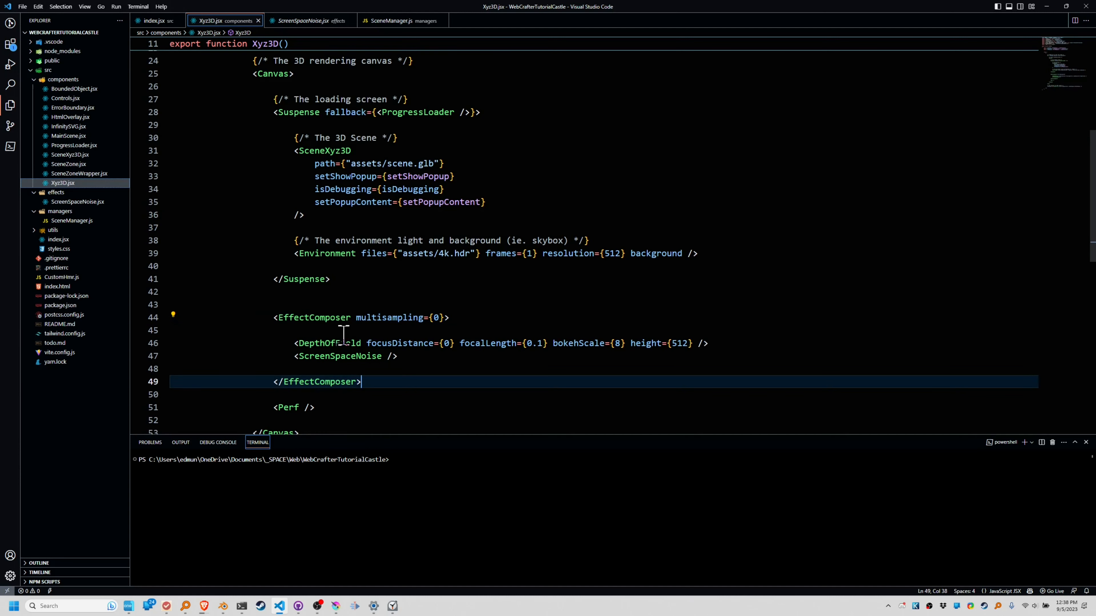
double_click(330, 317)
double_click(390, 317)
scroll(390, 317, down, 1)
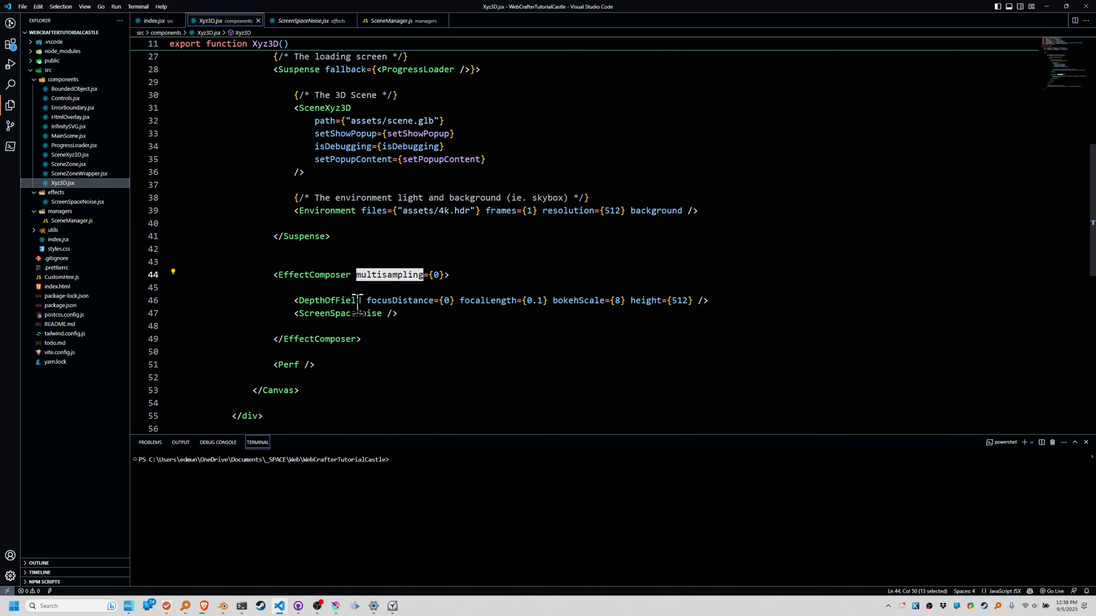
click(317, 302)
double_click(317, 313)
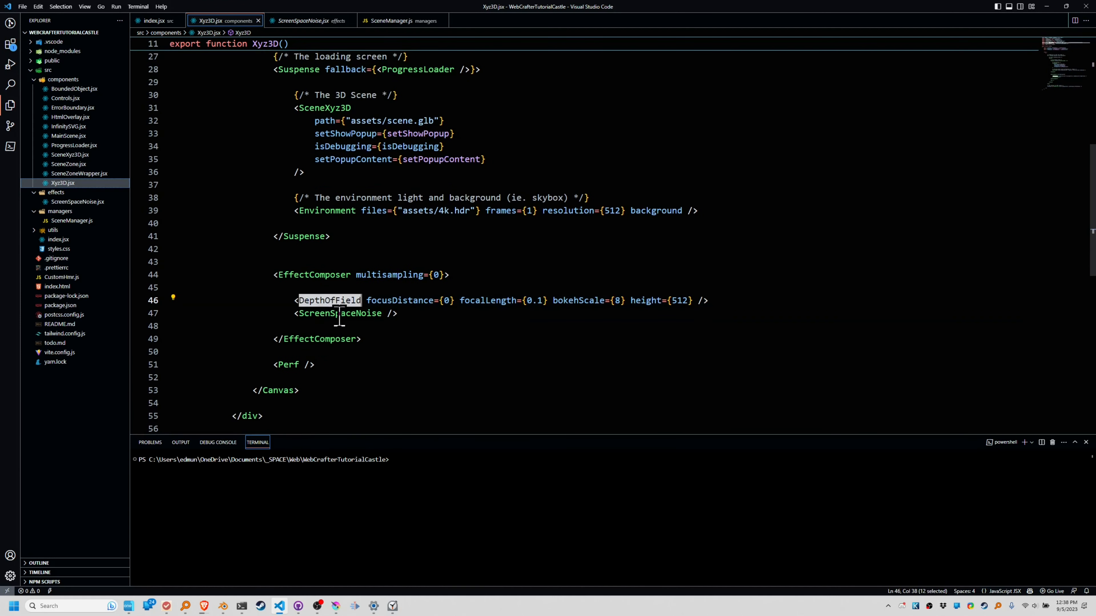
click(371, 339)
click(371, 301)
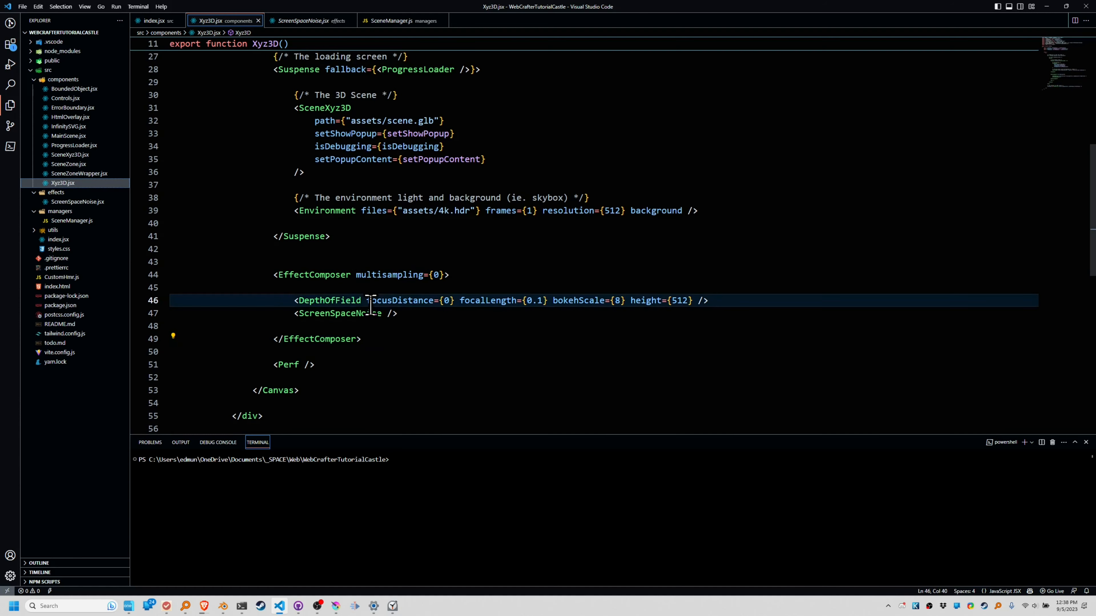
double_click(345, 313)
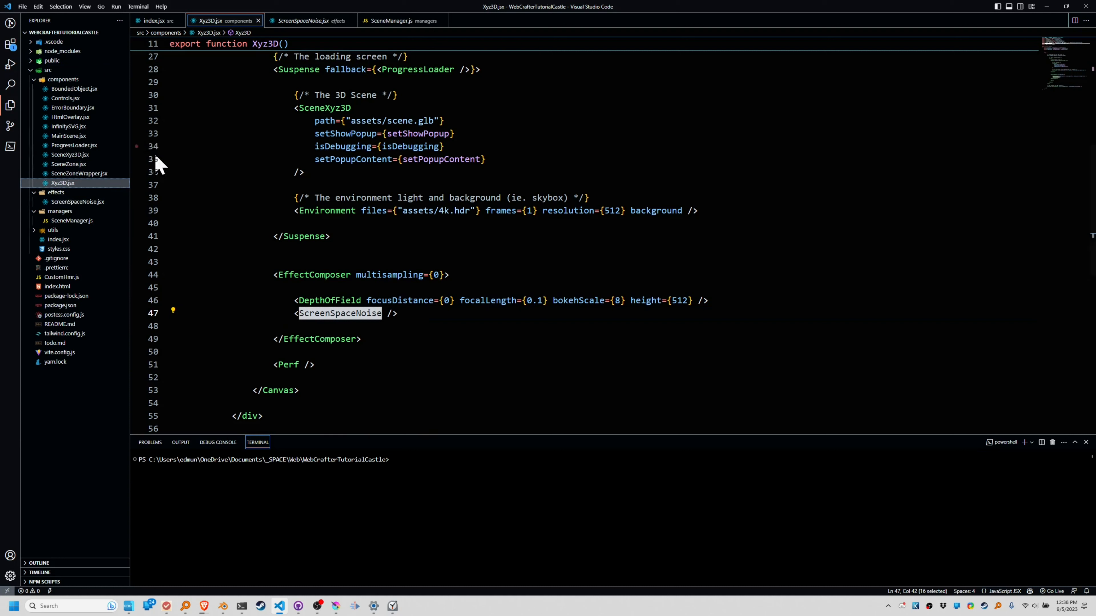
Step: Run the project's dev script to start the Vite server and open the local site in the browser
click(12, 67)
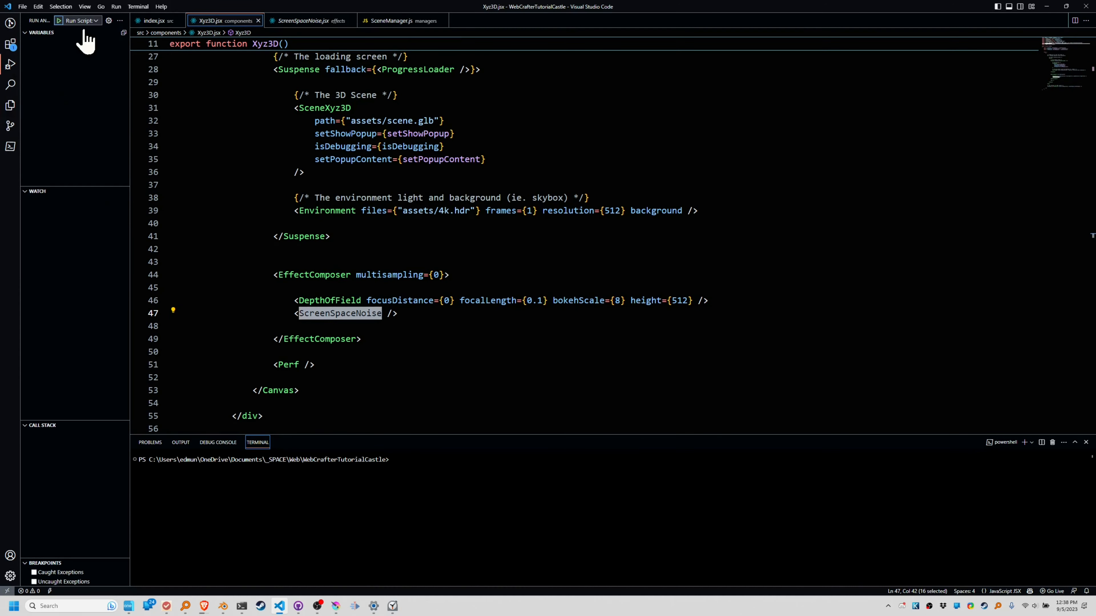
click(85, 21)
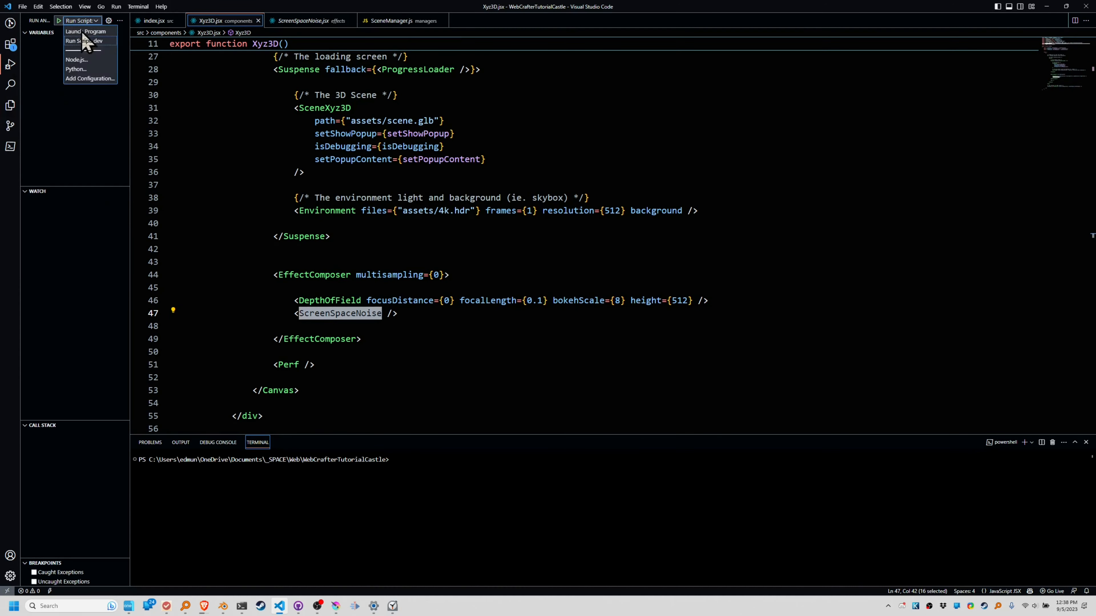
click(59, 21)
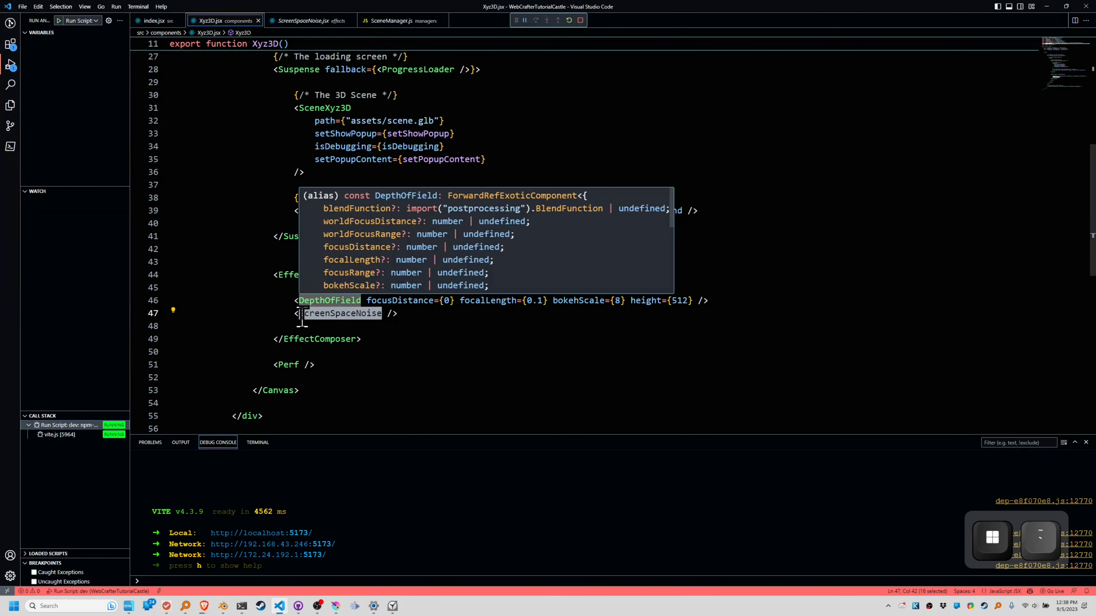
click(267, 445)
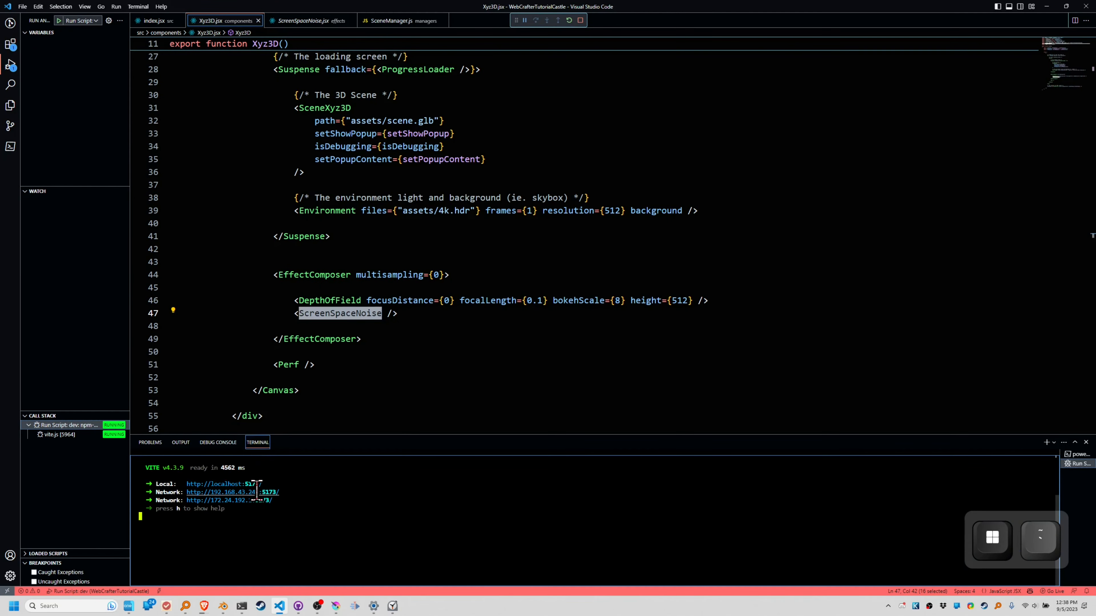
key(alt)
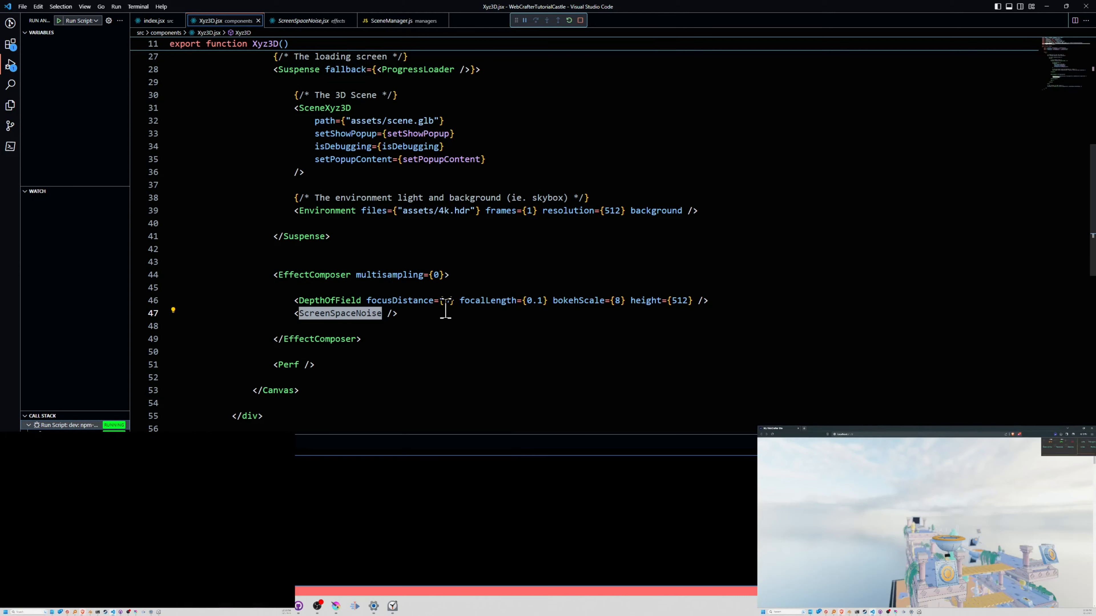
Step: Examine the Perf component inside the canvas and its import from r3f-perf in Xyz3D.jsx
click(288, 365)
double_click(288, 364)
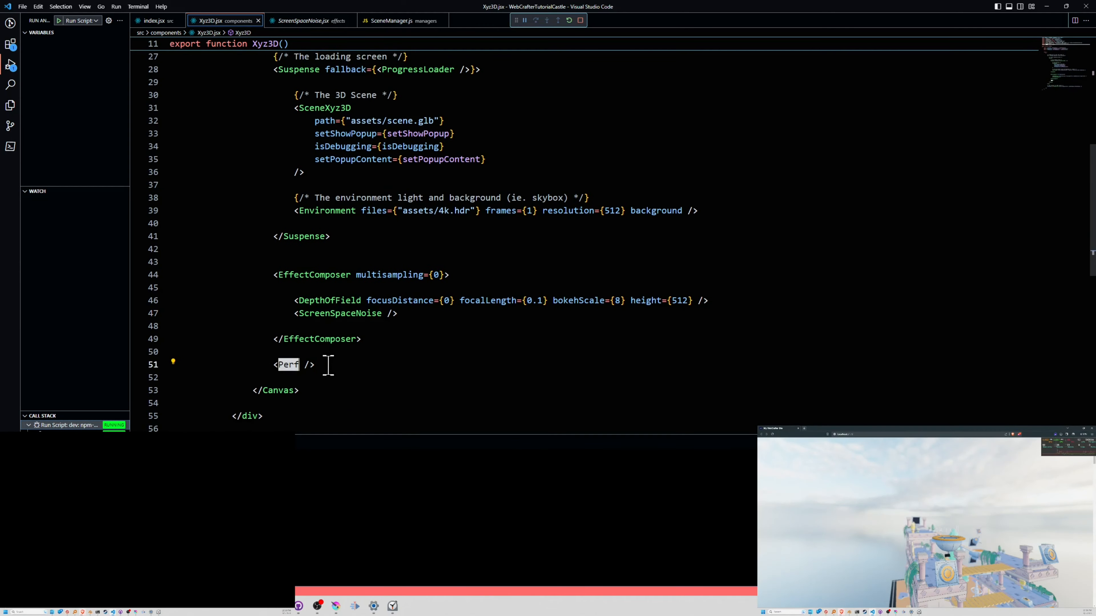
scroll(411, 328, up, 5)
scroll(425, 268, up, 4)
double_click(291, 146)
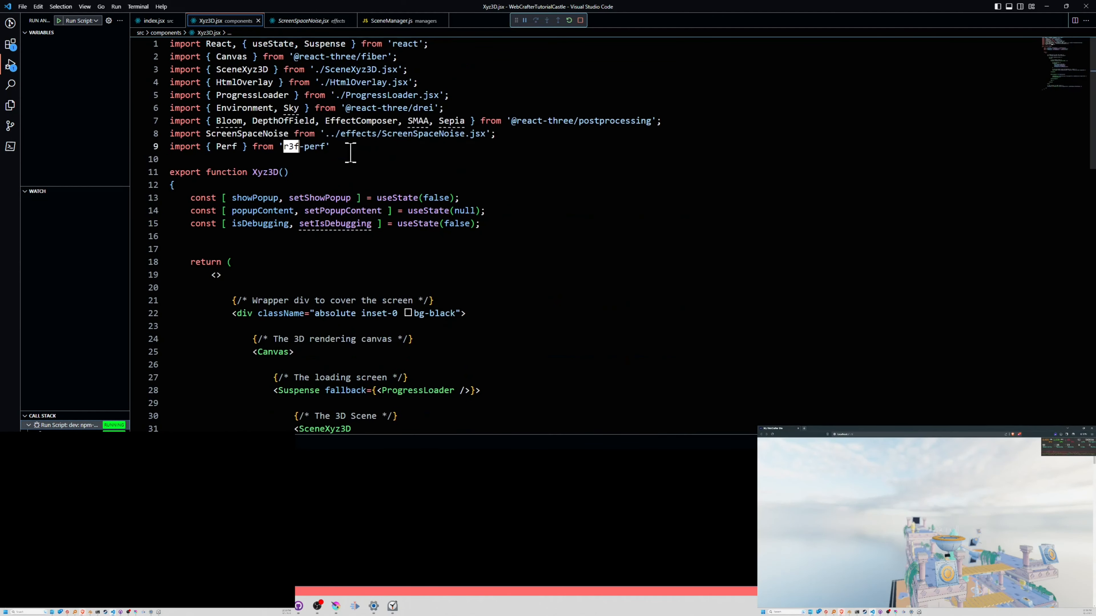
Step: Enlarge the browser and scroll through the local castle site, closing by returning to the My WebCrafter Site tab on localhost
drag(940, 428, 399, 1)
scroll(650, 238, down, 8)
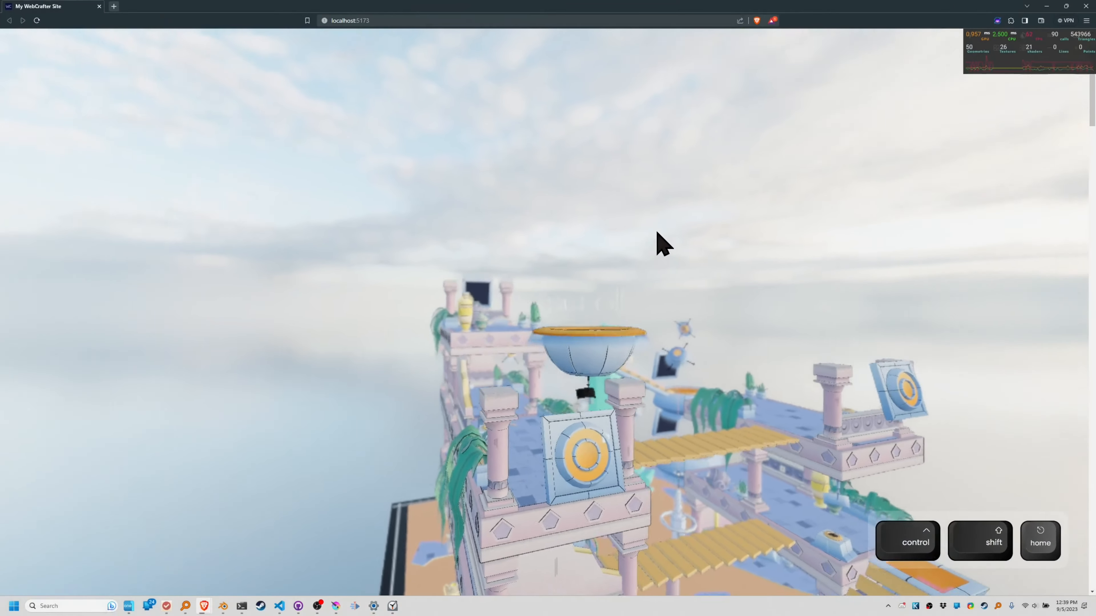
scroll(663, 235, down, 10)
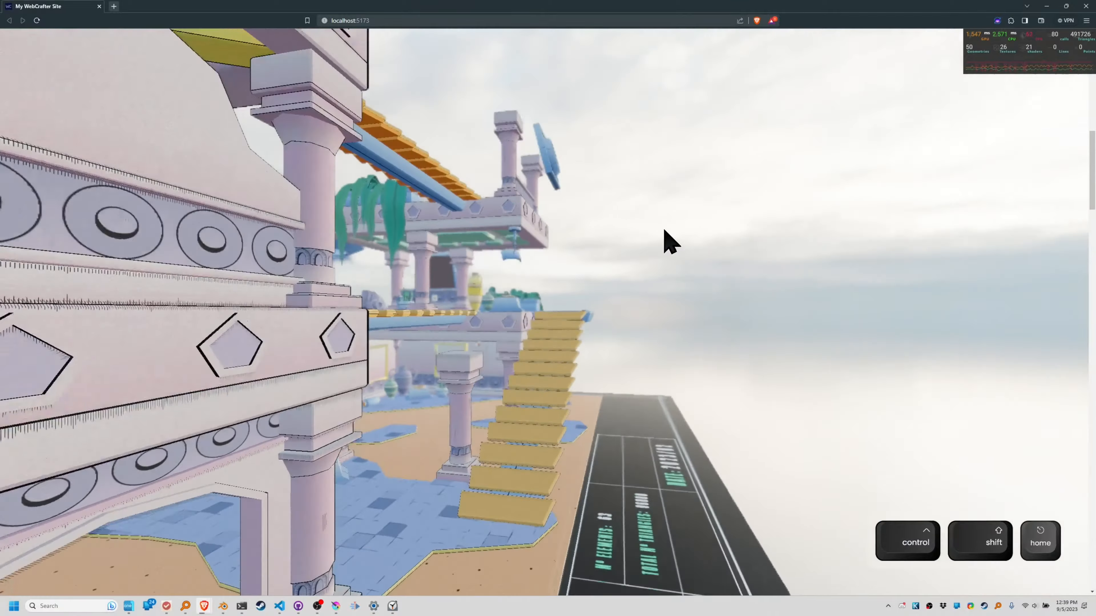
scroll(655, 243, down, 10)
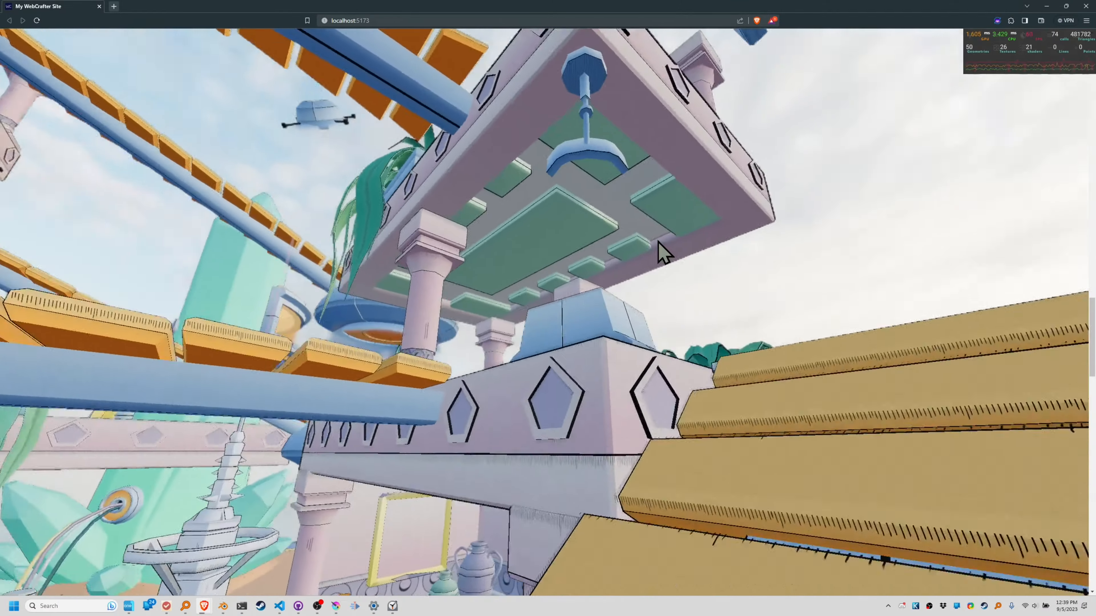
scroll(660, 262, down, 8)
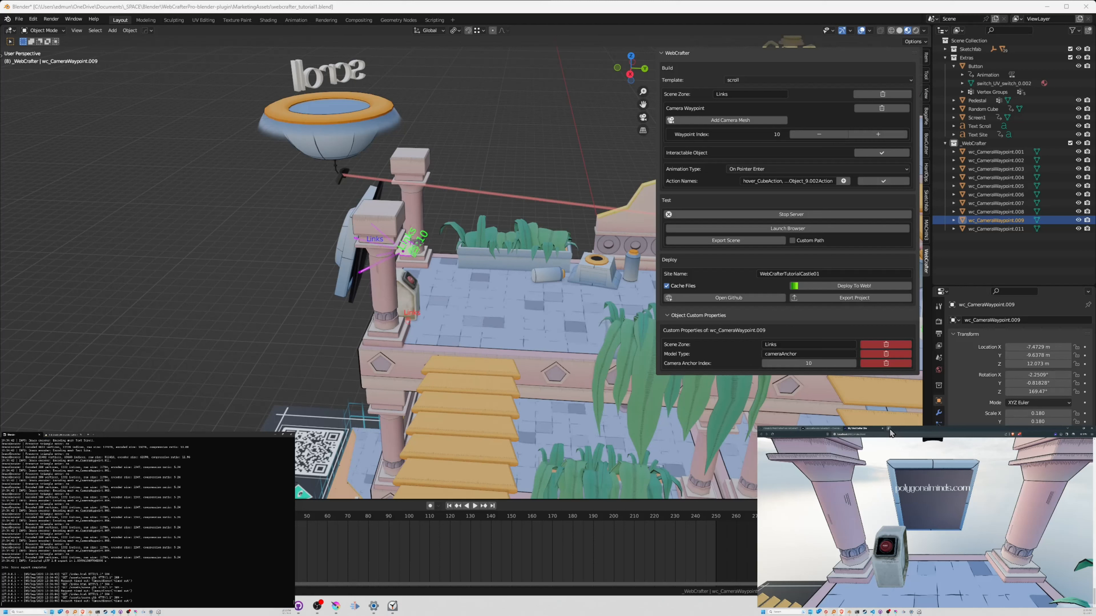
click(888, 430)
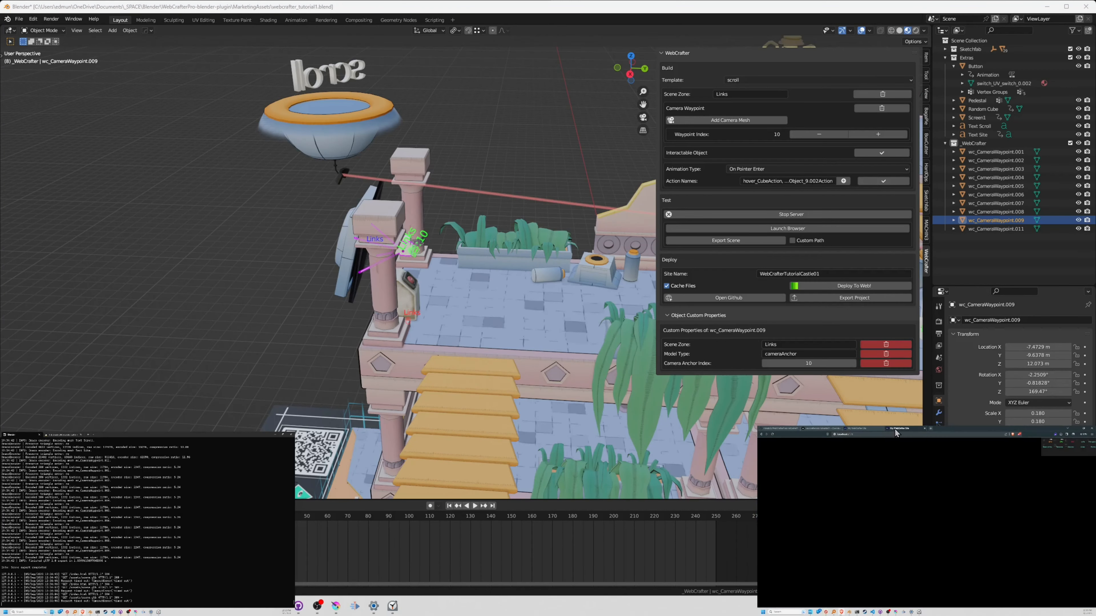
click(784, 430)
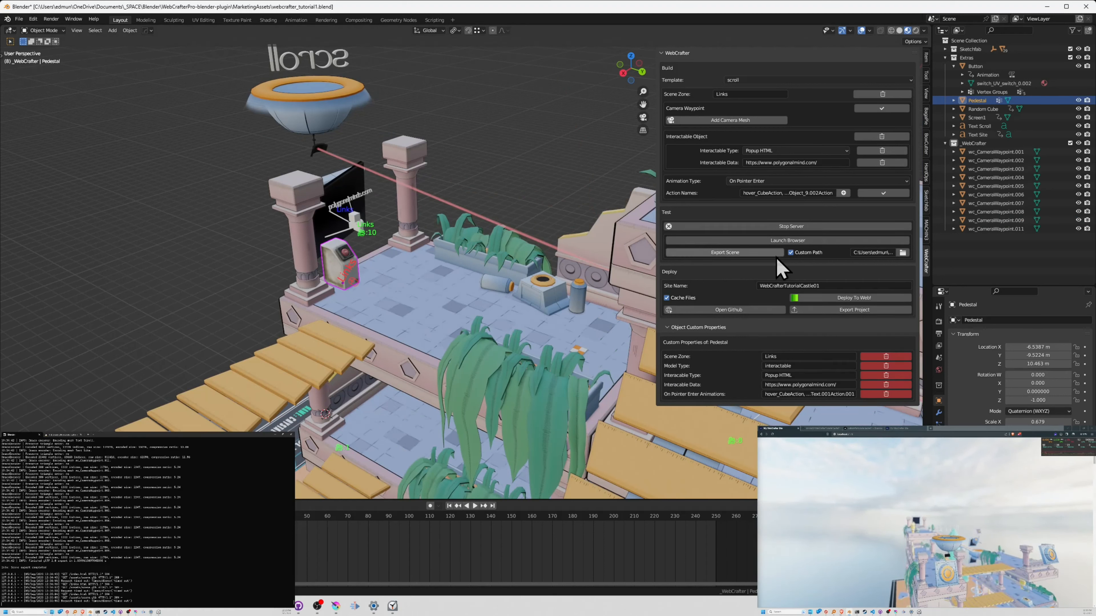
Step: Set the custom export path to scene.glb in WebCrafterTutorialCastle's public assets folder and export the scene there
click(903, 253)
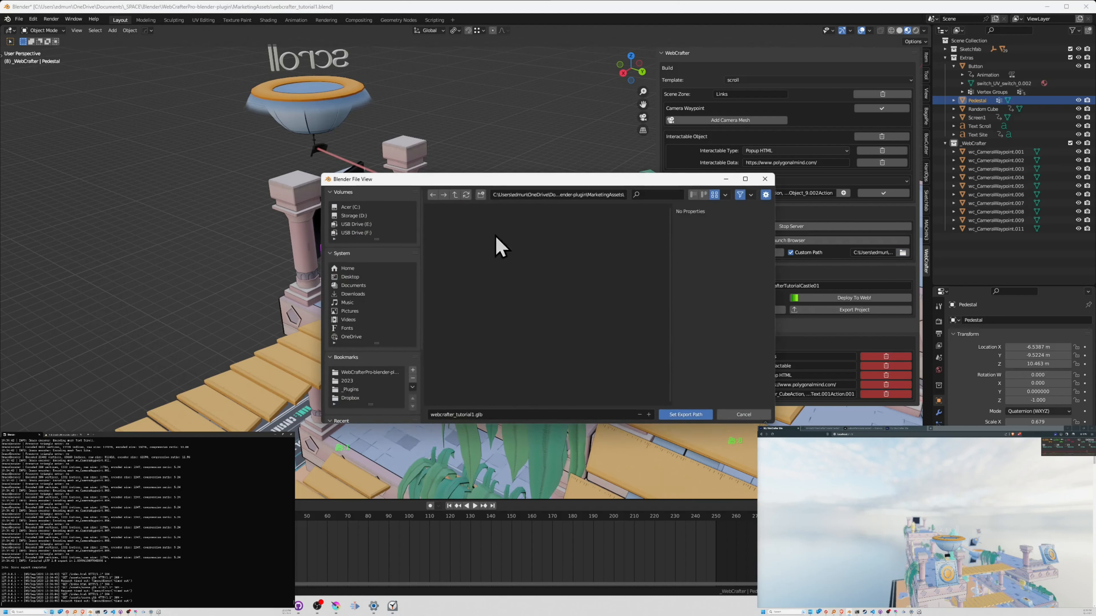
click(455, 195)
click(470, 227)
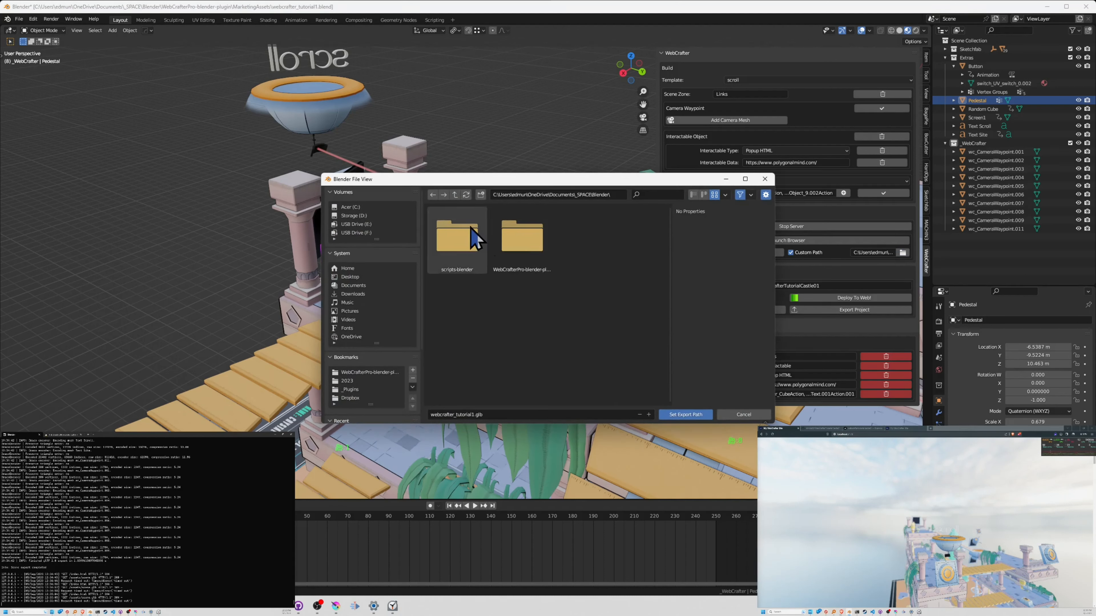
click(454, 195)
click(454, 239)
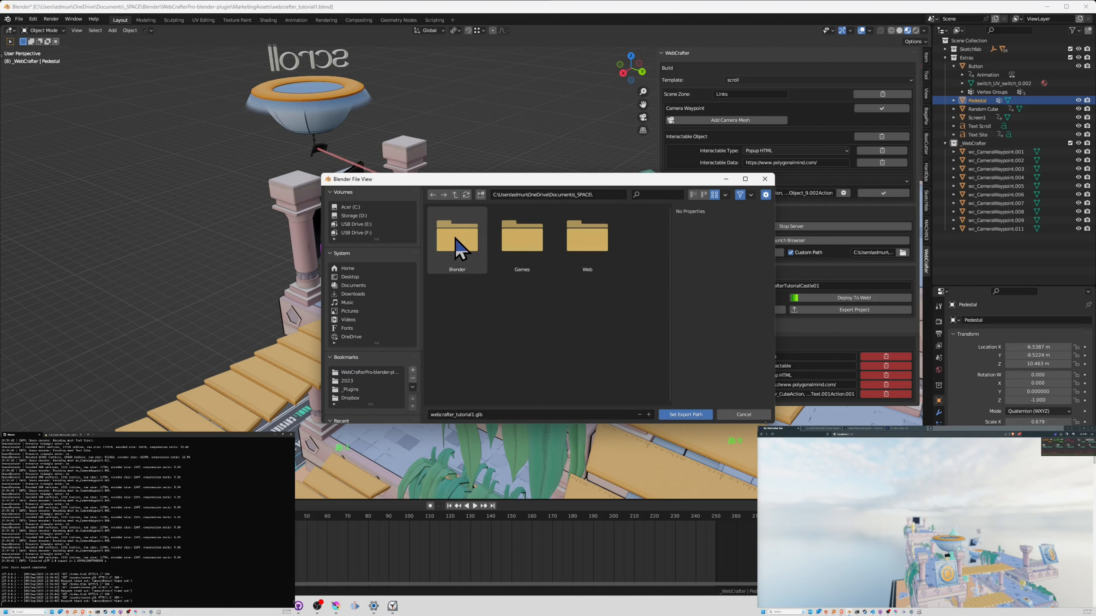
click(587, 235)
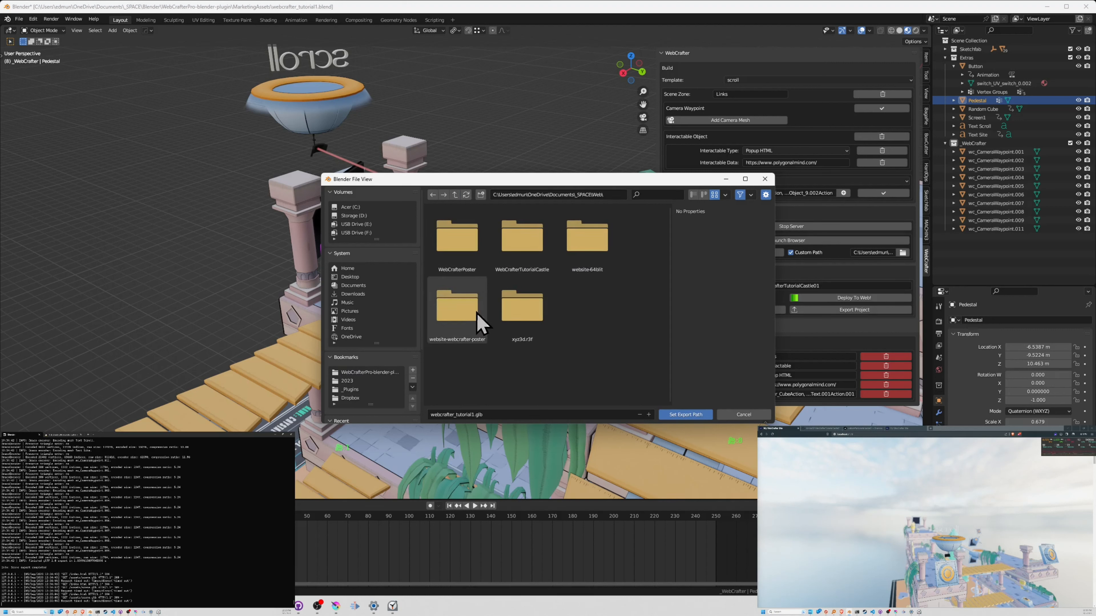
click(531, 241)
click(521, 242)
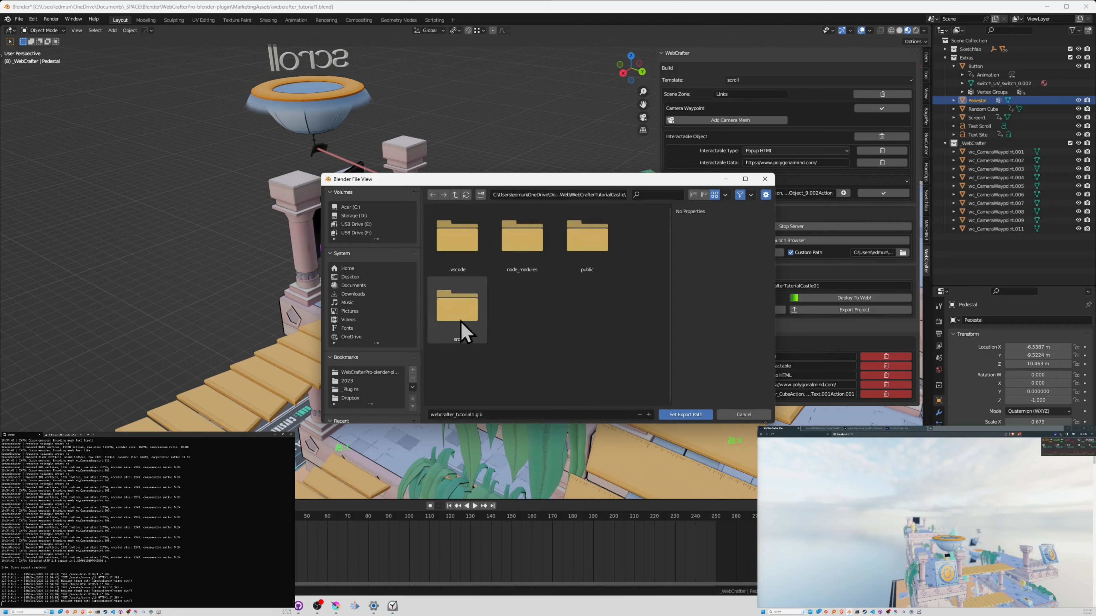
click(600, 262)
click(478, 248)
click(481, 246)
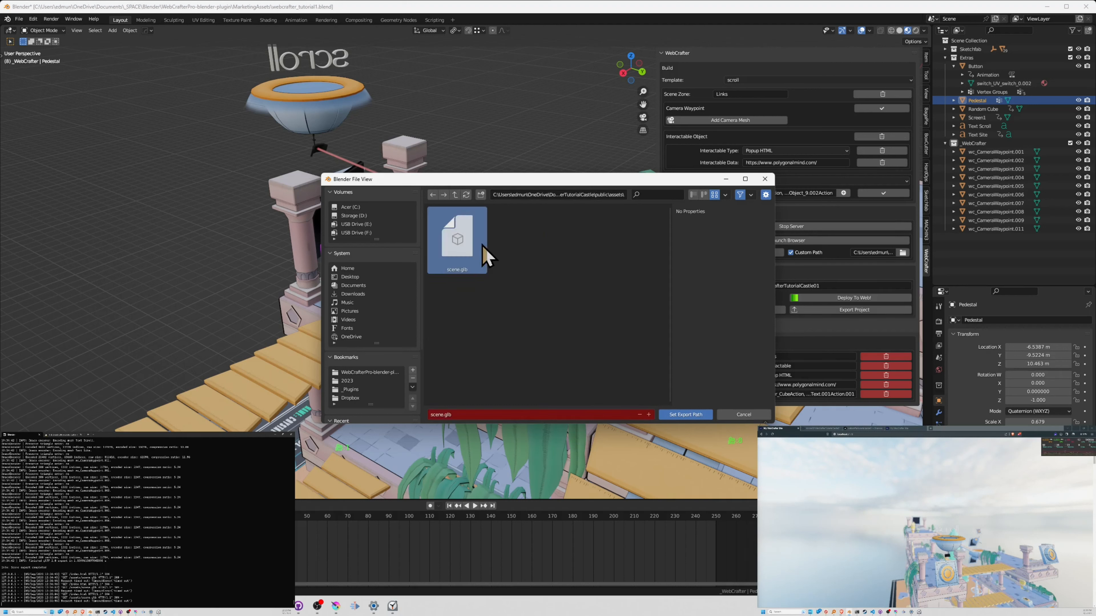
click(688, 415)
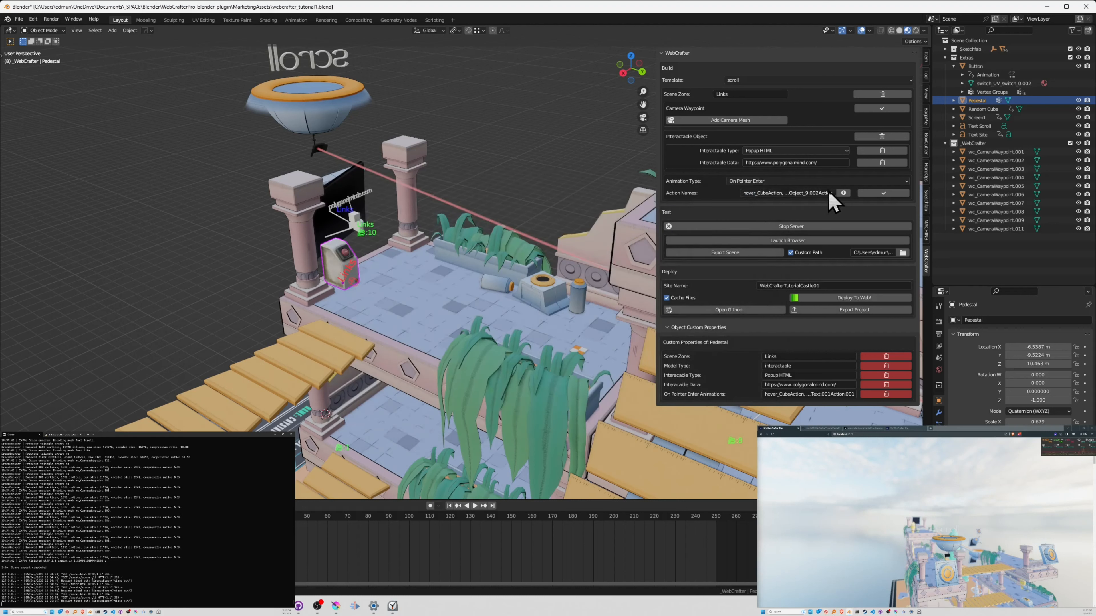
click(754, 252)
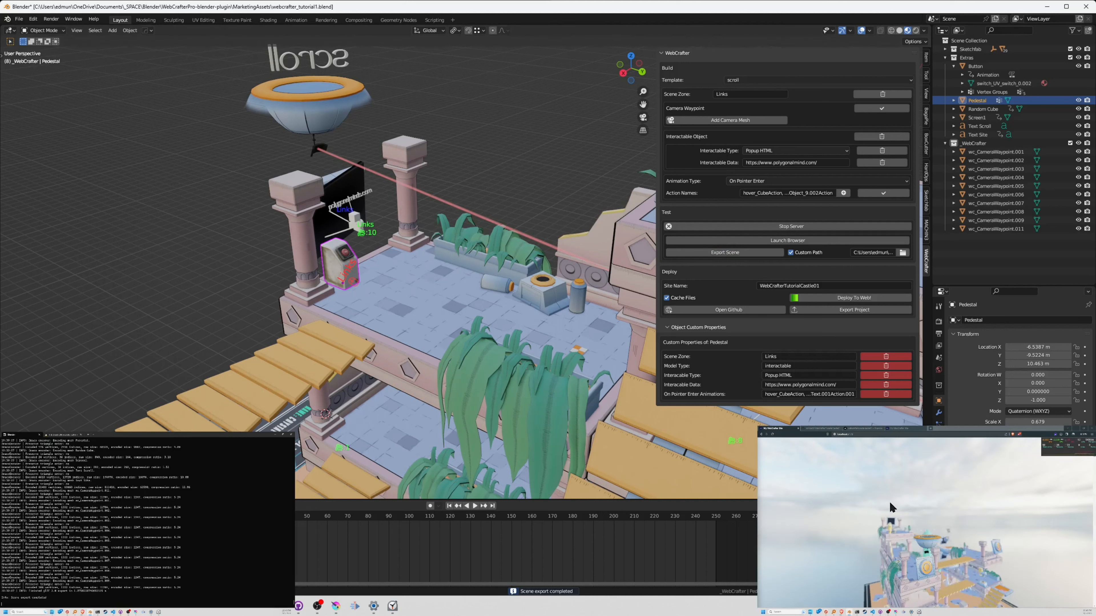
Step: Scroll the local site to the Links zone, open the pedestal's website popup and close it again
scroll(901, 505, down, 12)
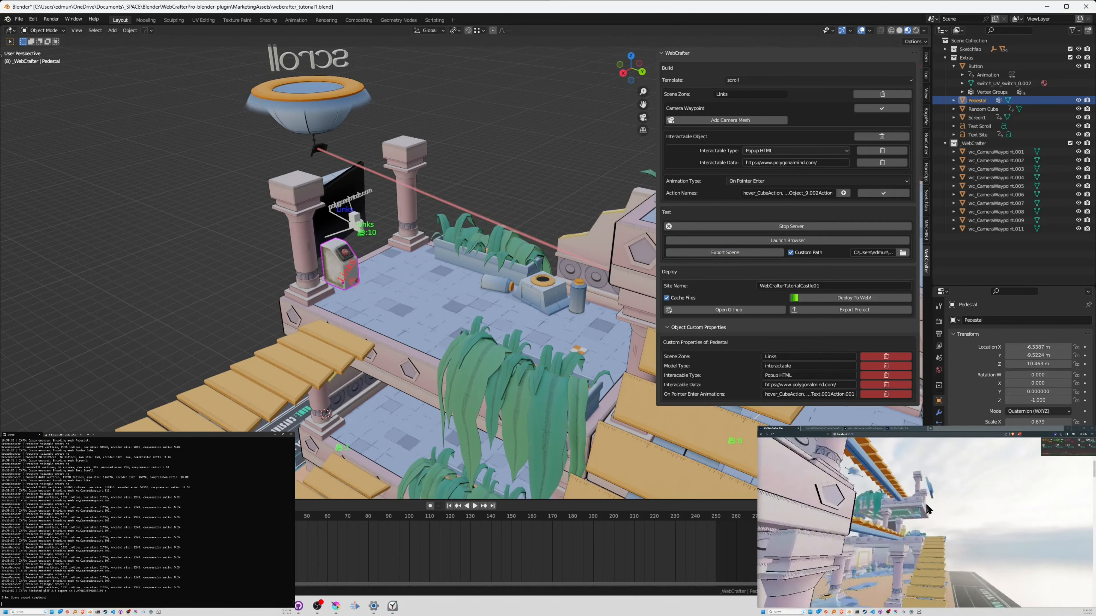
scroll(926, 505, down, 10)
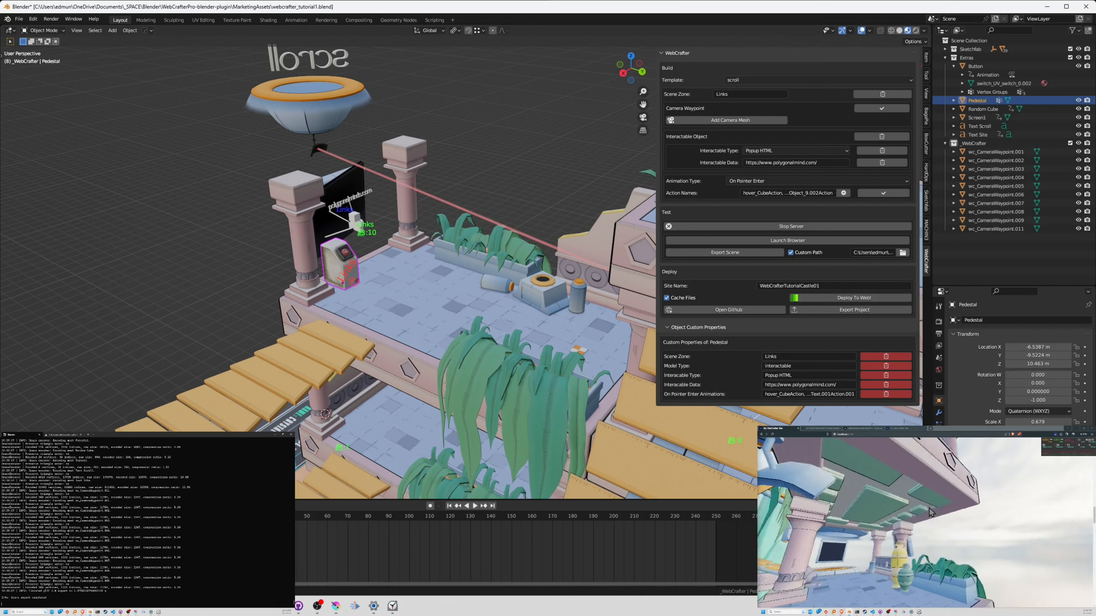
scroll(929, 512, down, 10)
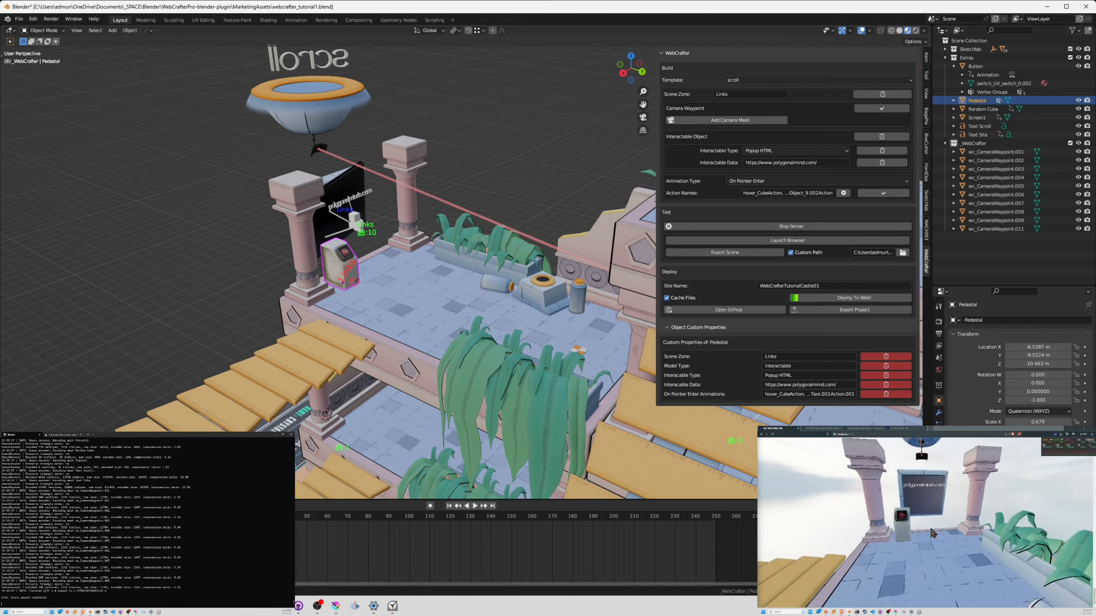
click(895, 560)
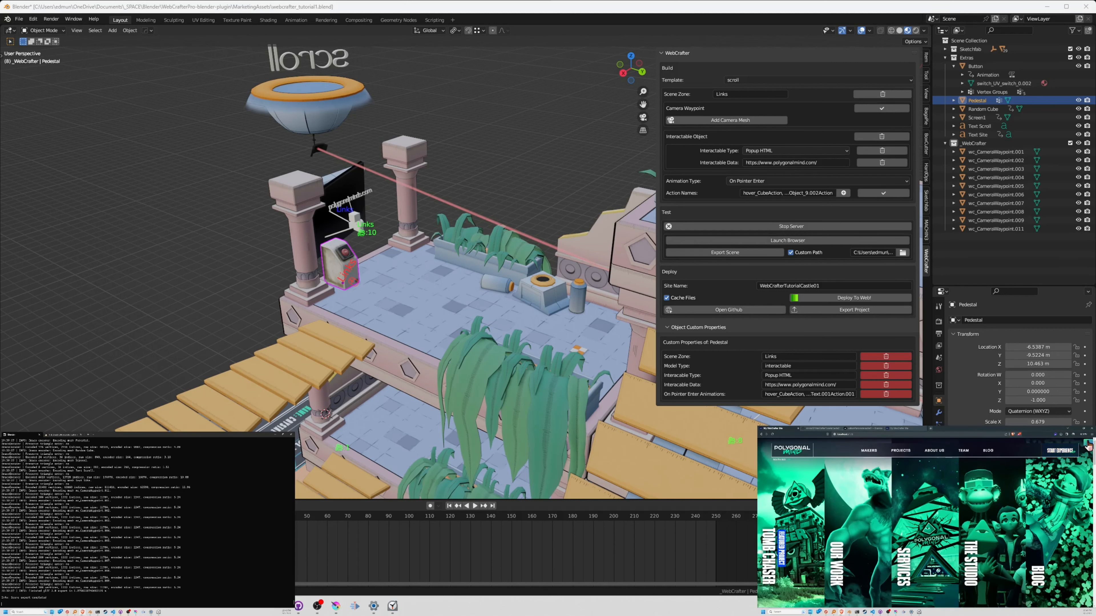
click(1087, 444)
Step: Duplicate the scroll text eleven times, scatter the copies above the blue bowl and export the scene to the custom path
middle_drag(460, 309, 442, 156)
click(421, 212)
click(416, 202)
key(shift+d)
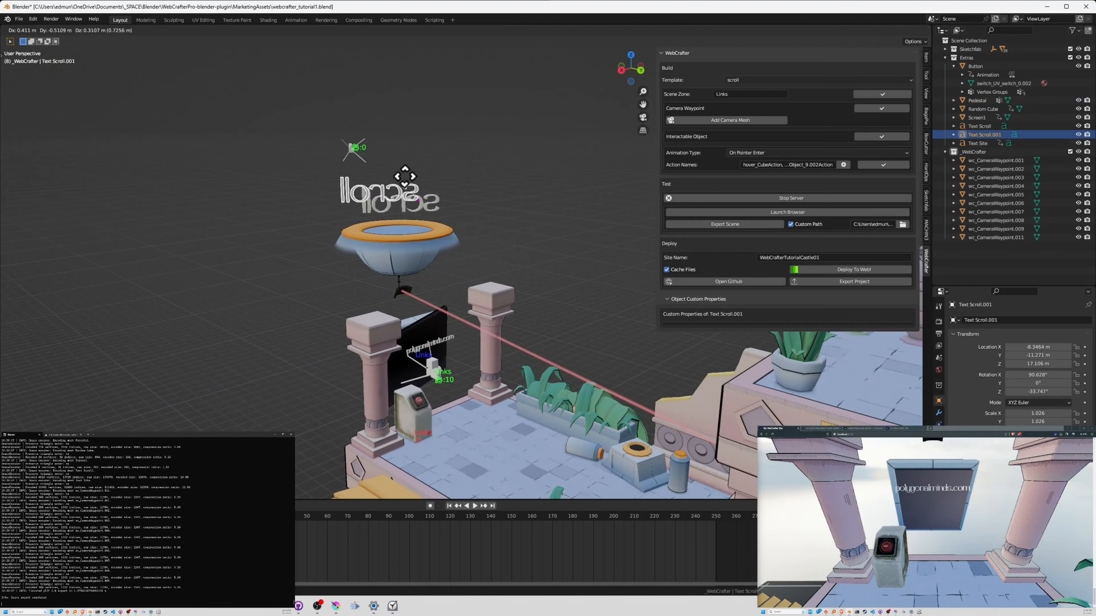
click(397, 173)
key(shift+d)
key(shift+d)
click(445, 179)
key(shift+d)
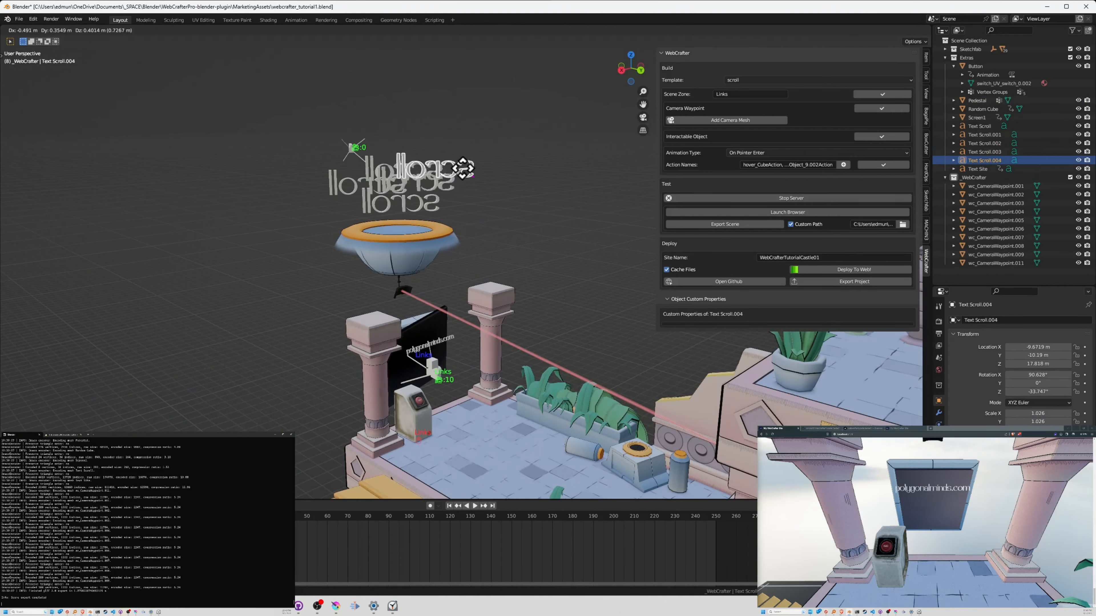
click(465, 162)
key(shift+d)
click(409, 152)
key(shift+d)
click(361, 165)
middle_drag(361, 165, 349, 158)
key(shift+d)
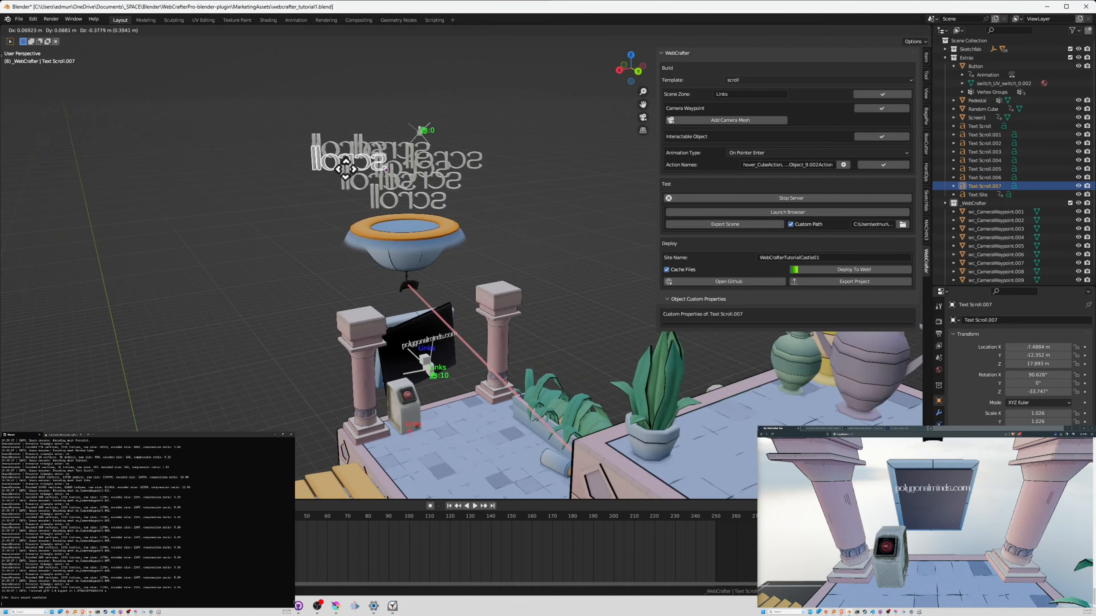
click(348, 165)
key(shift+d)
click(391, 139)
key(shift+d)
click(462, 145)
key(shift+d)
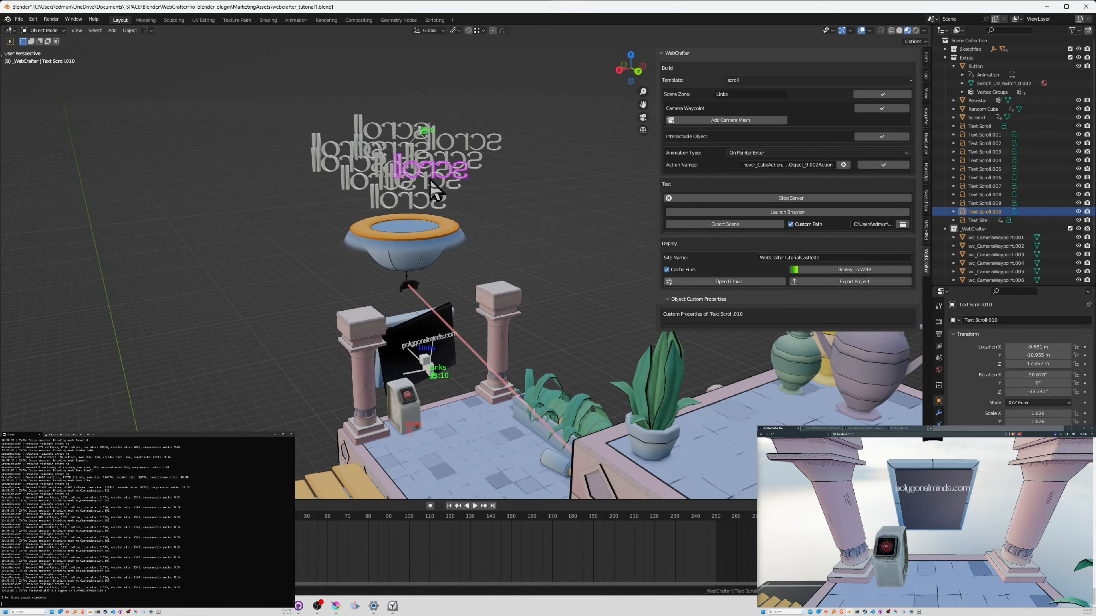
click(466, 194)
key(shift+d)
scroll(472, 201, up, 4)
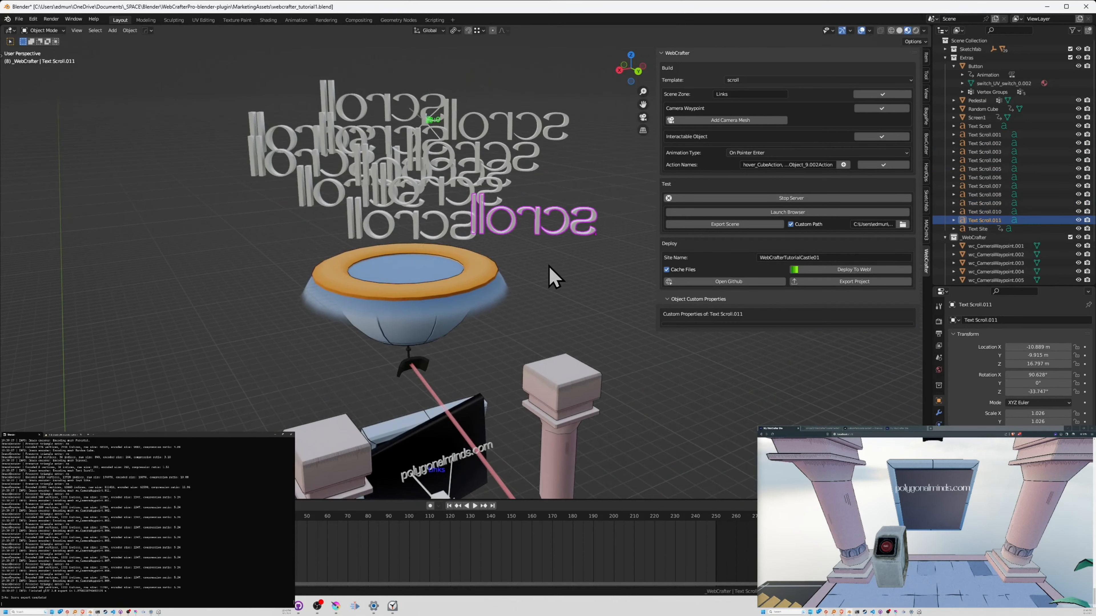
click(720, 225)
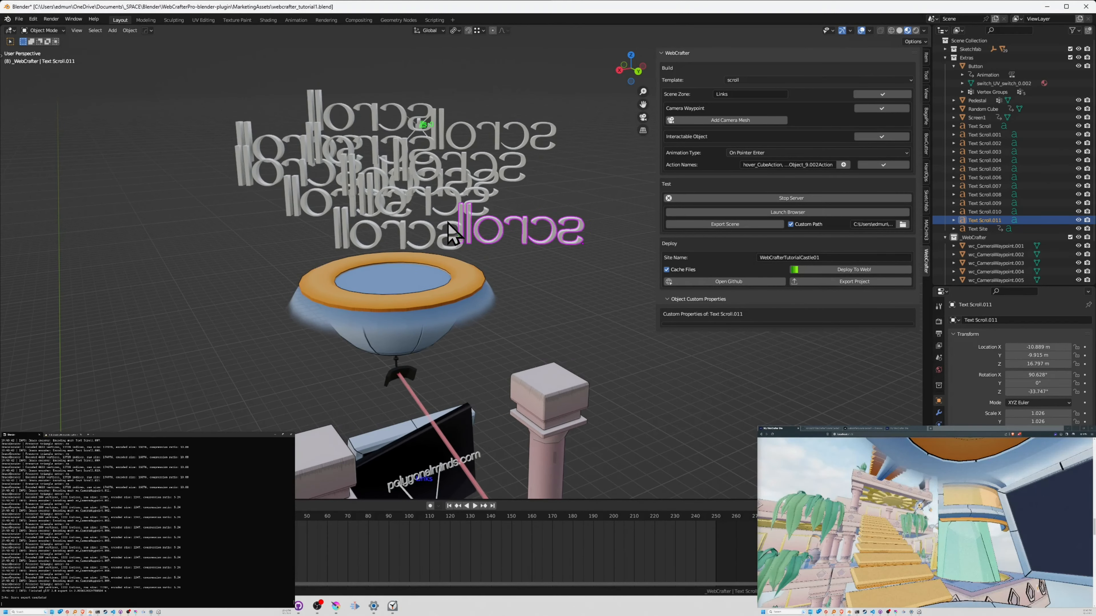
Step: Undo the eleven scattered duplicates of the scroll text
middle_drag(451, 233, 426, 239)
key(ctrl+z)
key(ctrl+z)
key(ctrl+z)
key(ctrl+z)
key(ctrl+z)
key(ctrl+z)
key(ctrl+z)
key(ctrl+z)
key(ctrl+z)
key(ctrl+z)
key(ctrl+z)
Step: Duplicate the scroll text twice to form a row of three texts above the bowl
key(shift+d)
click(543, 221)
key(shift+d)
click(195, 229)
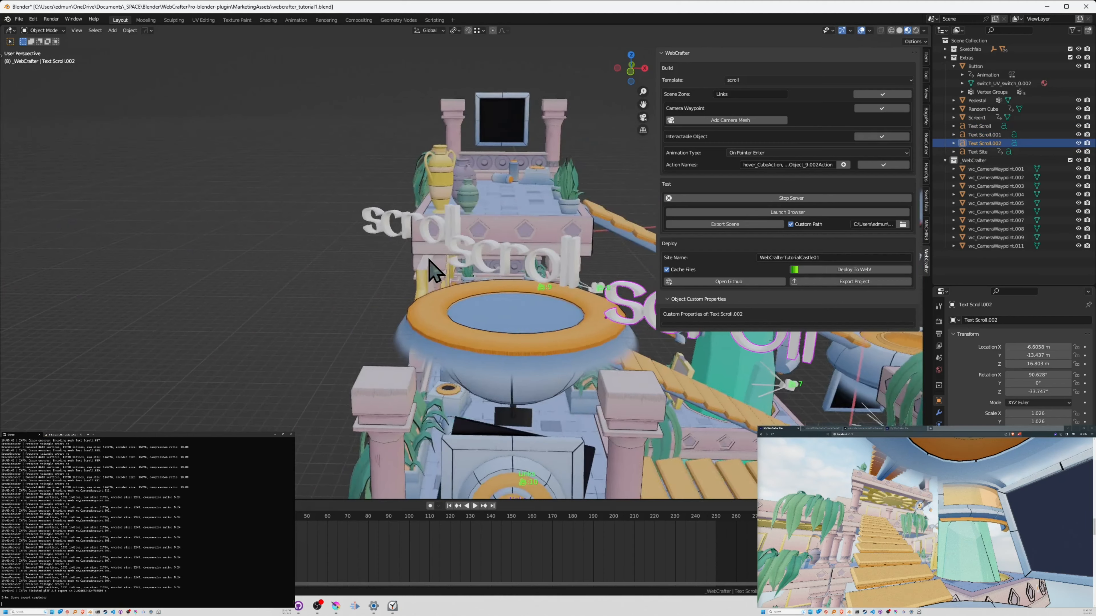
Step: Deploy WebCrafterTutorialCastle01 to the web and follow the export and upload log in the enlarged Blender console
click(834, 271)
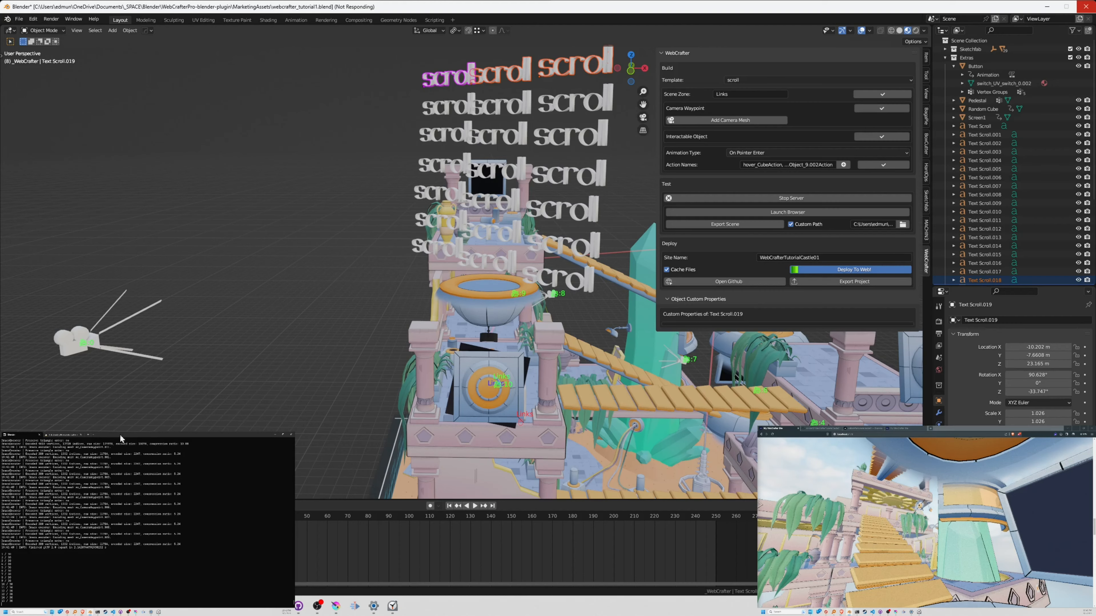
drag(120, 434, 542, 4)
key(ctrl+shift+Home)
scroll(594, 355, down, 20)
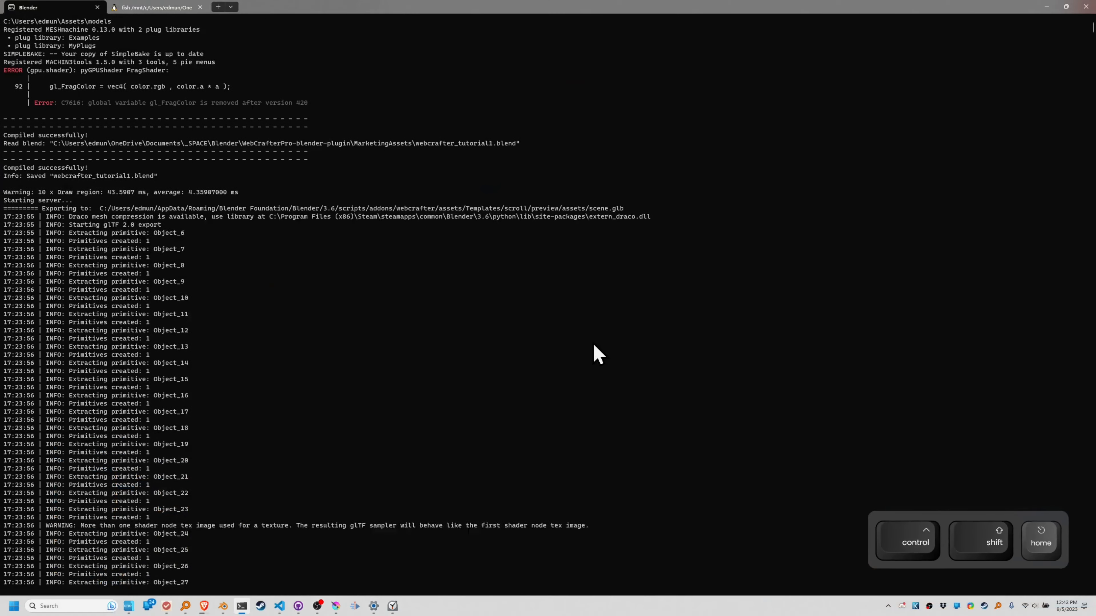
key(Return)
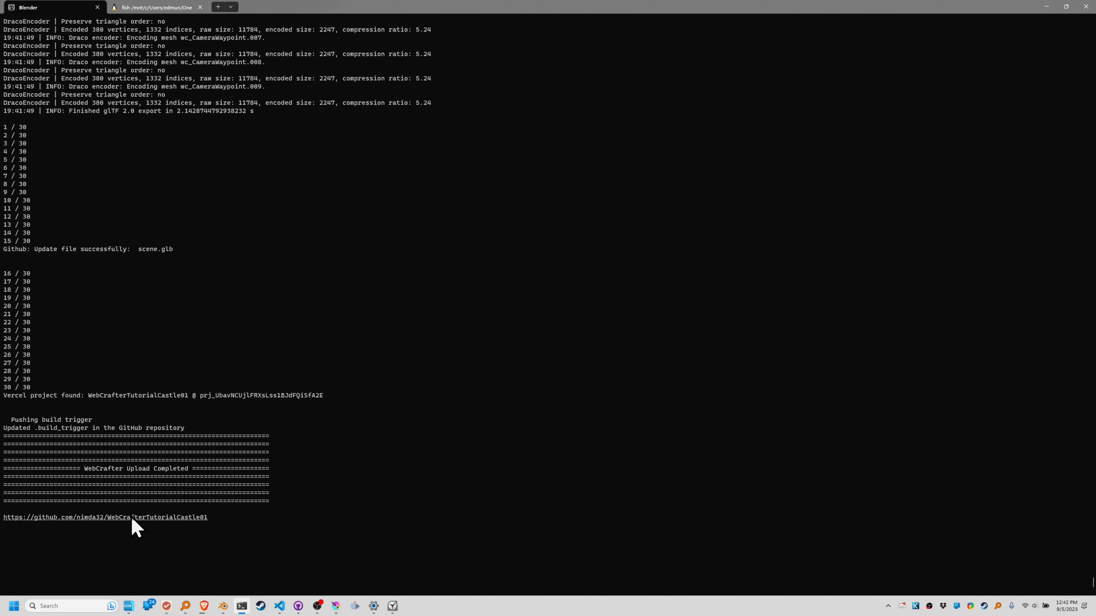
Step: Restore the console's size and check the latest commit's deployment status in the WebCrafterTutorialCastle01 GitHub repository
key(alt)
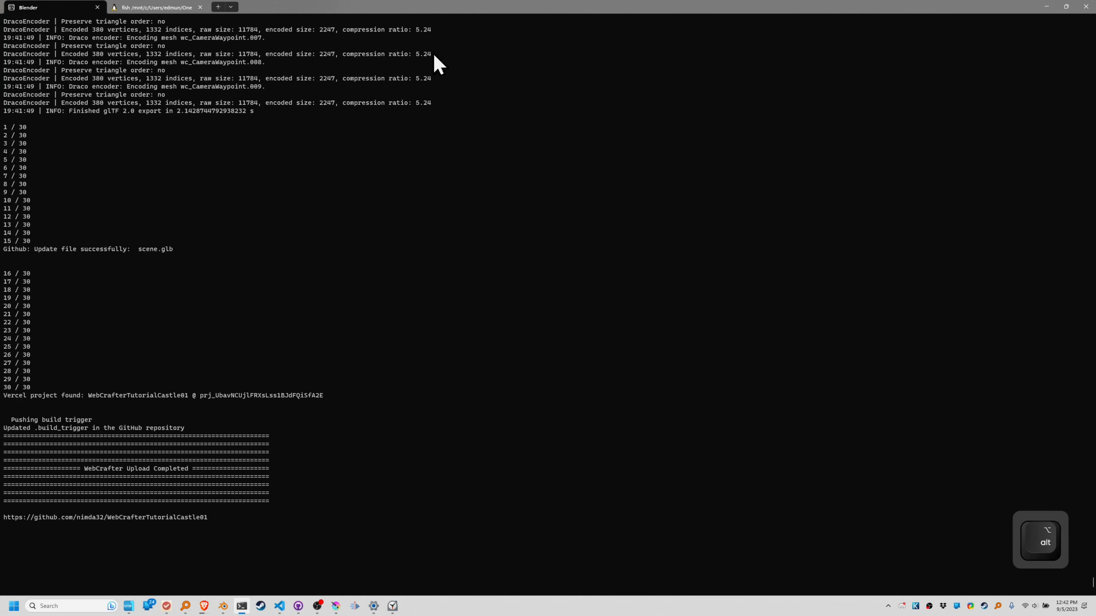
drag(467, 7, 450, 187)
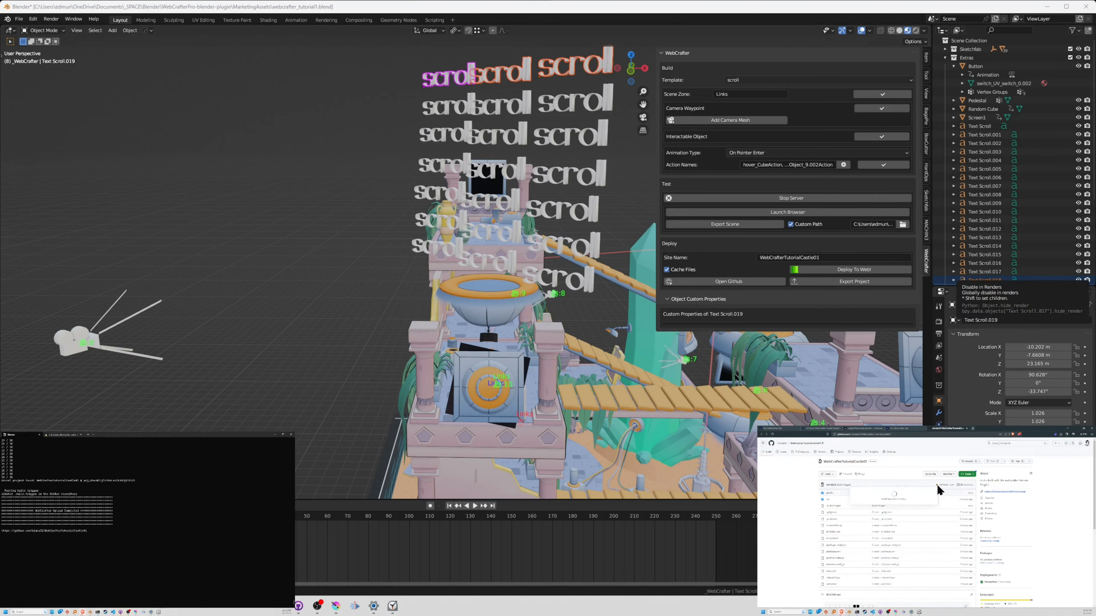
mouse_move(937, 485)
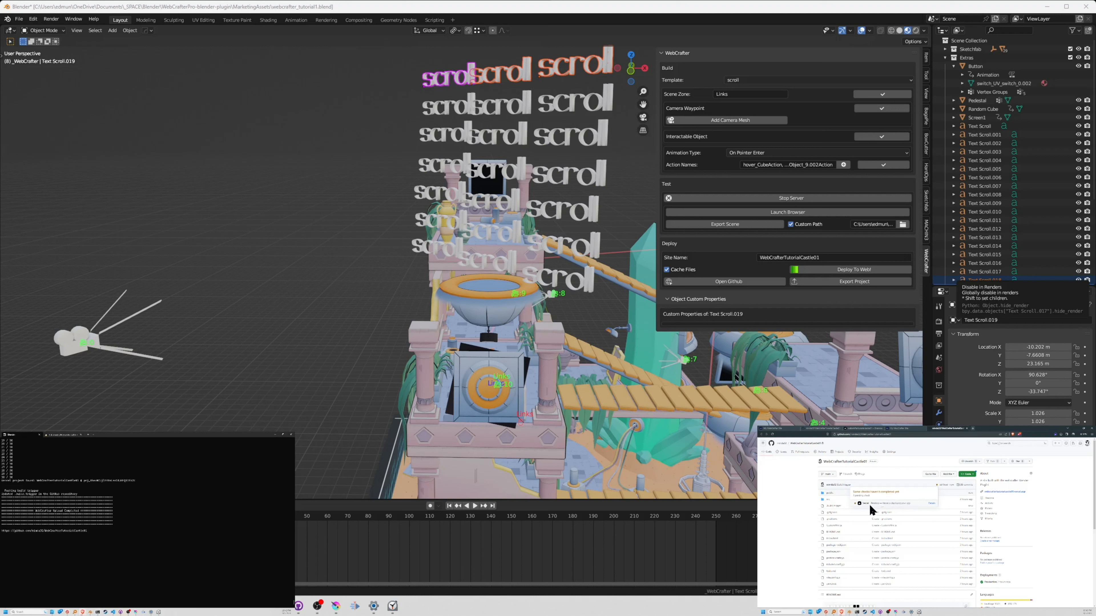